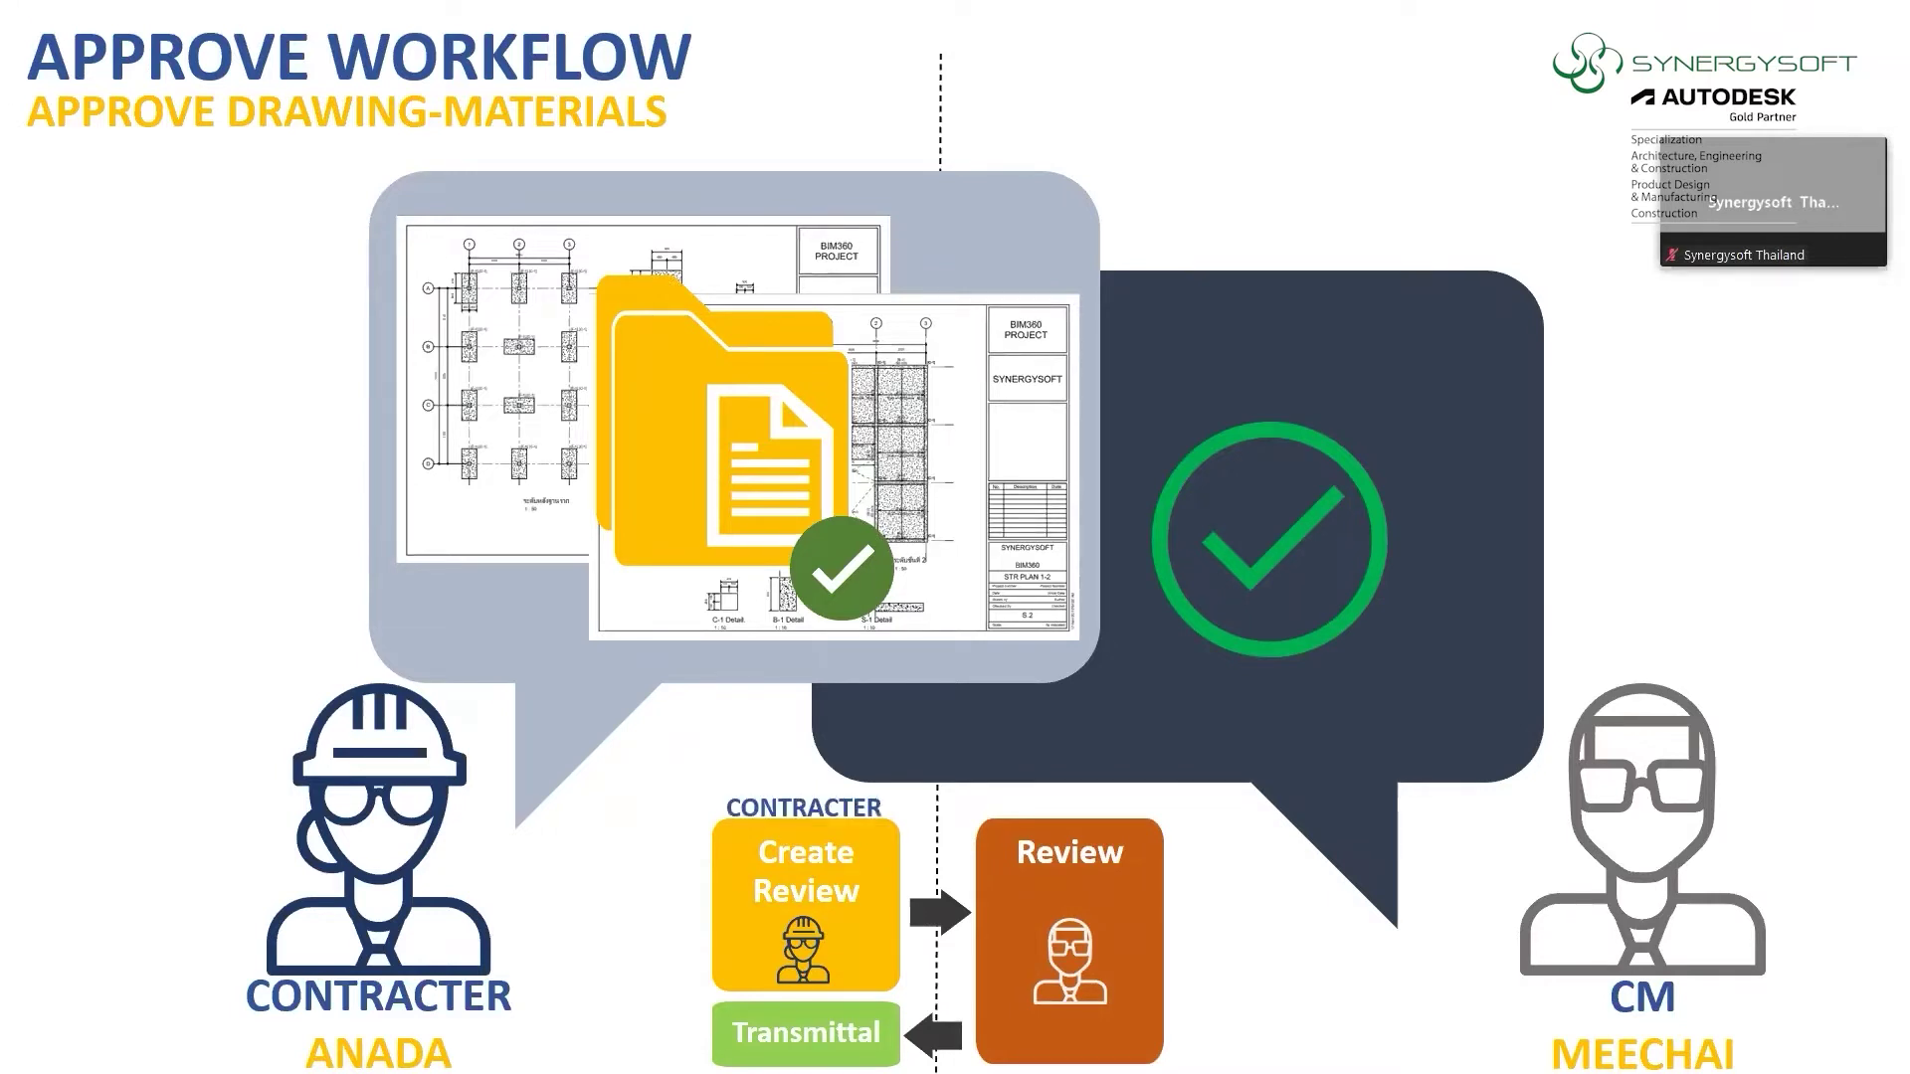
Step through the rejected and approved-as-noted workflow animations to reach the Approve Status slide (29 of 33)
key(Right)
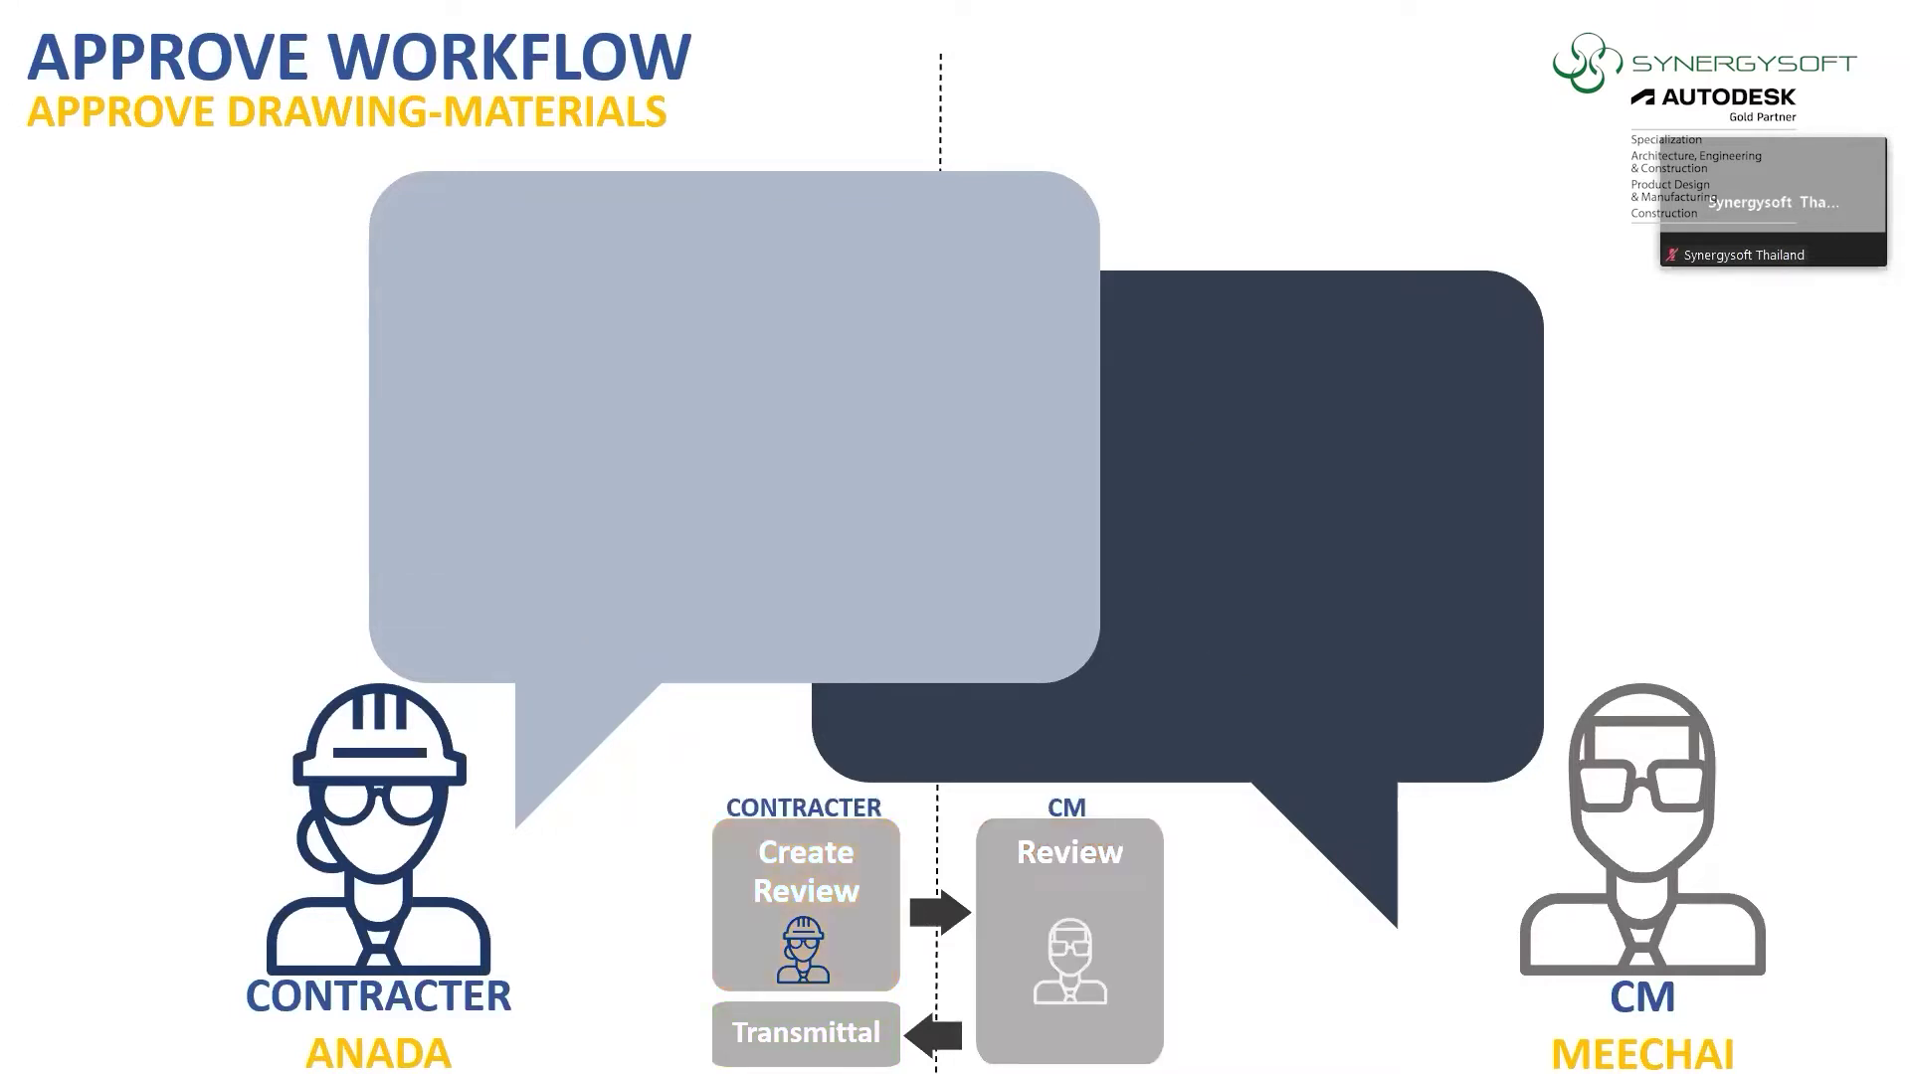
key(Right)
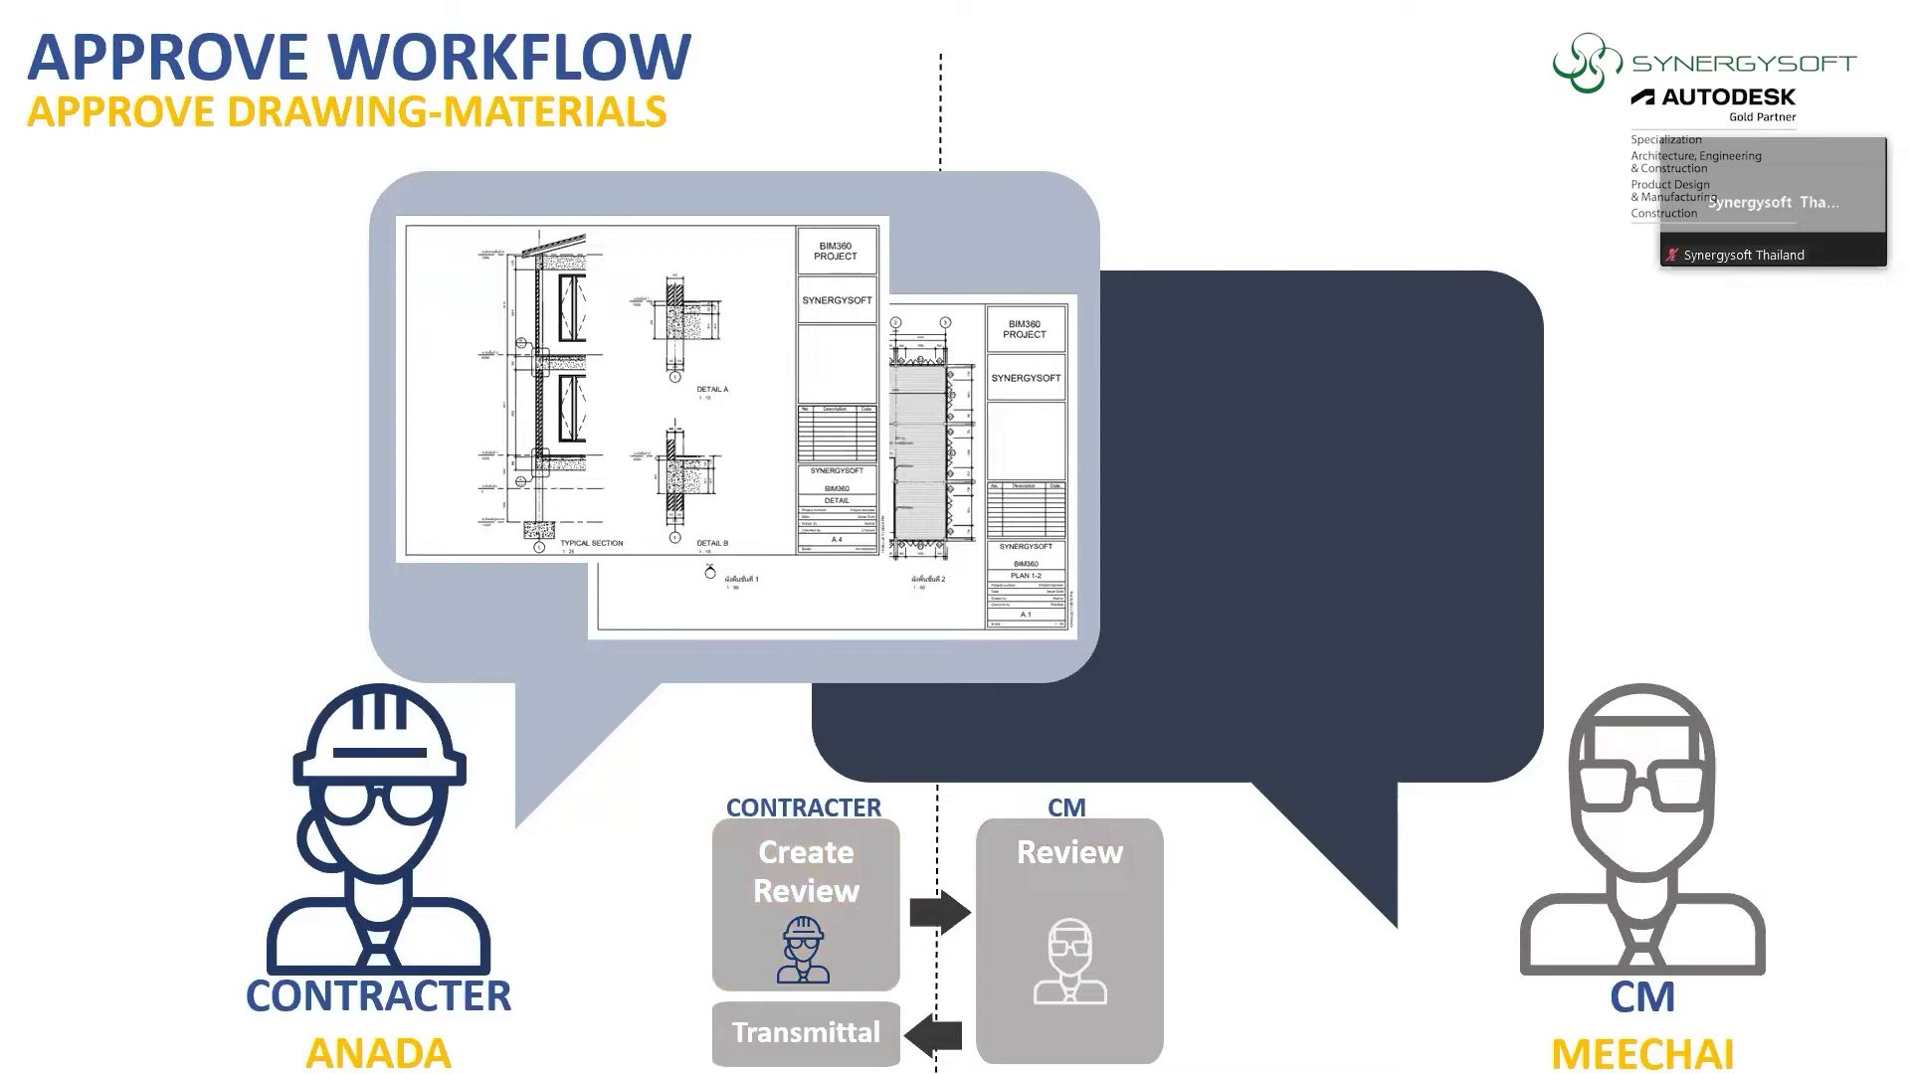
key(Right)
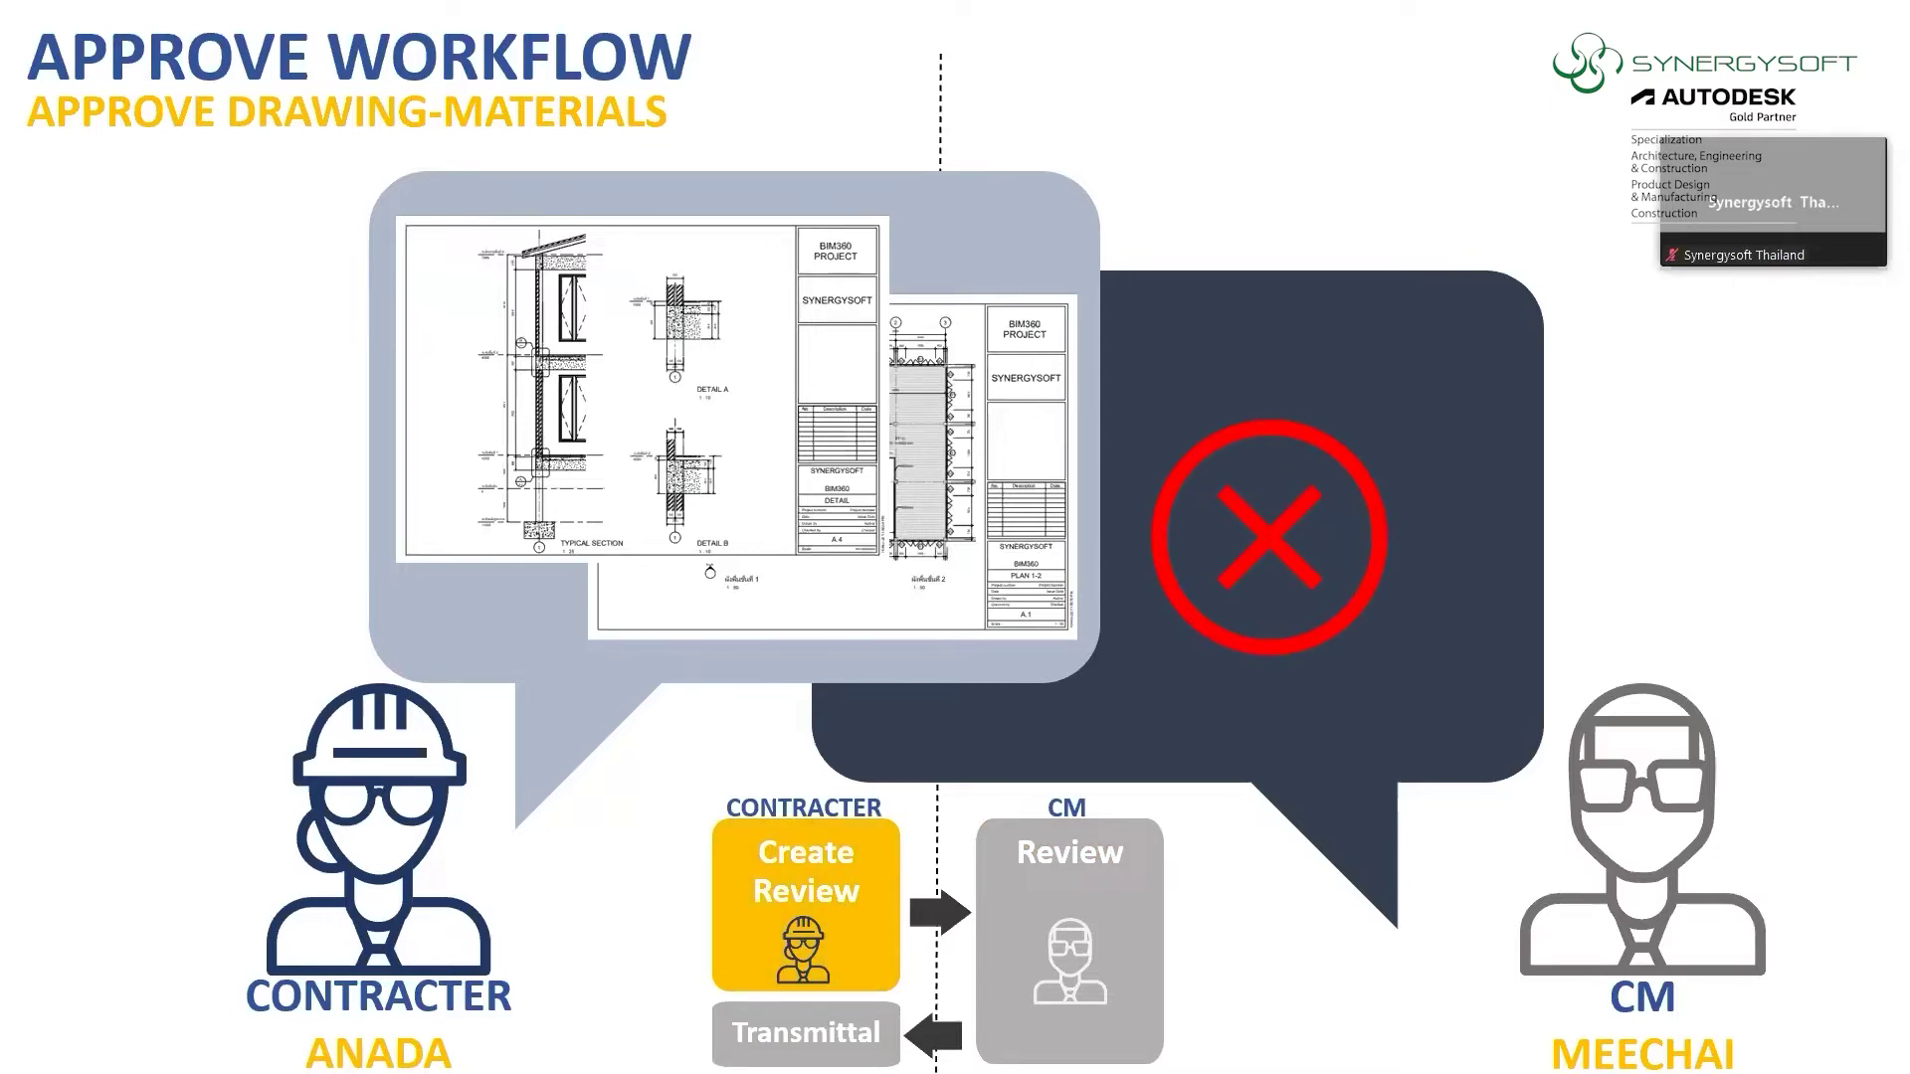
key(Right)
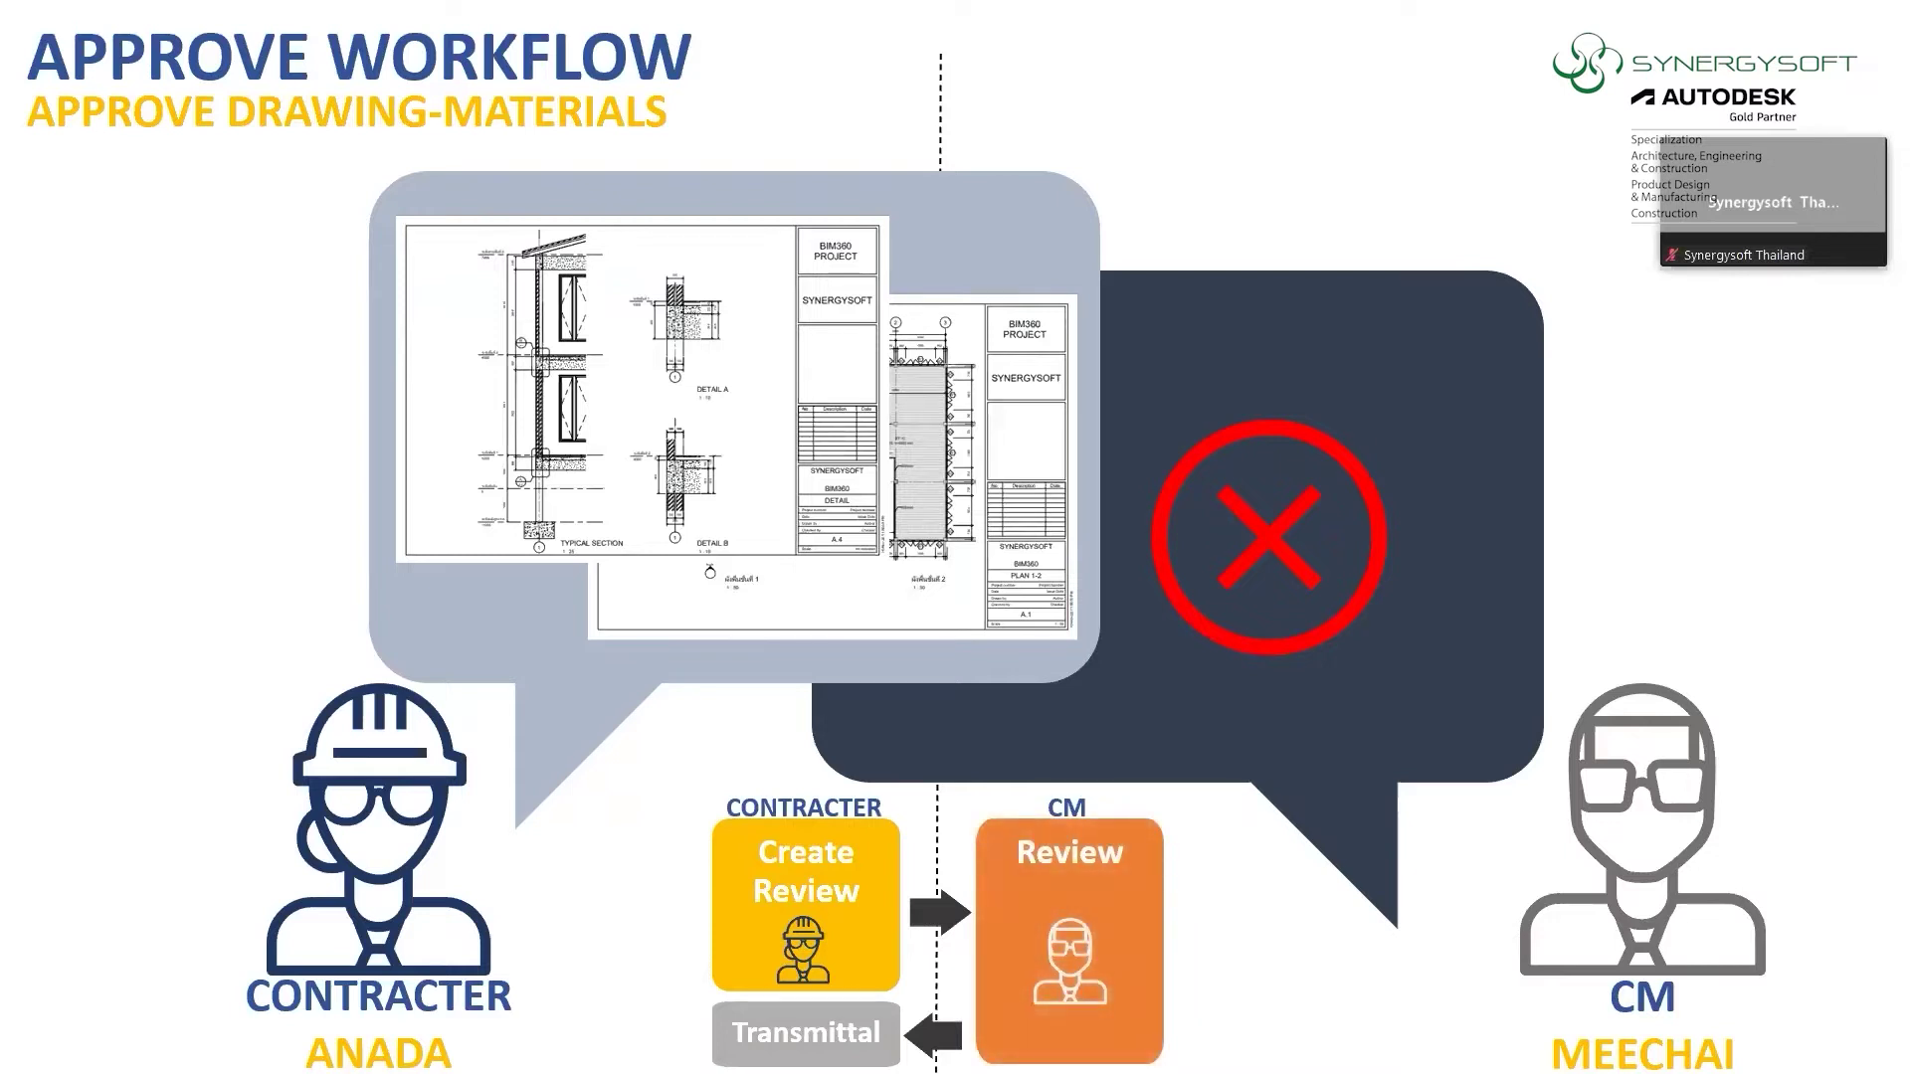
key(Right)
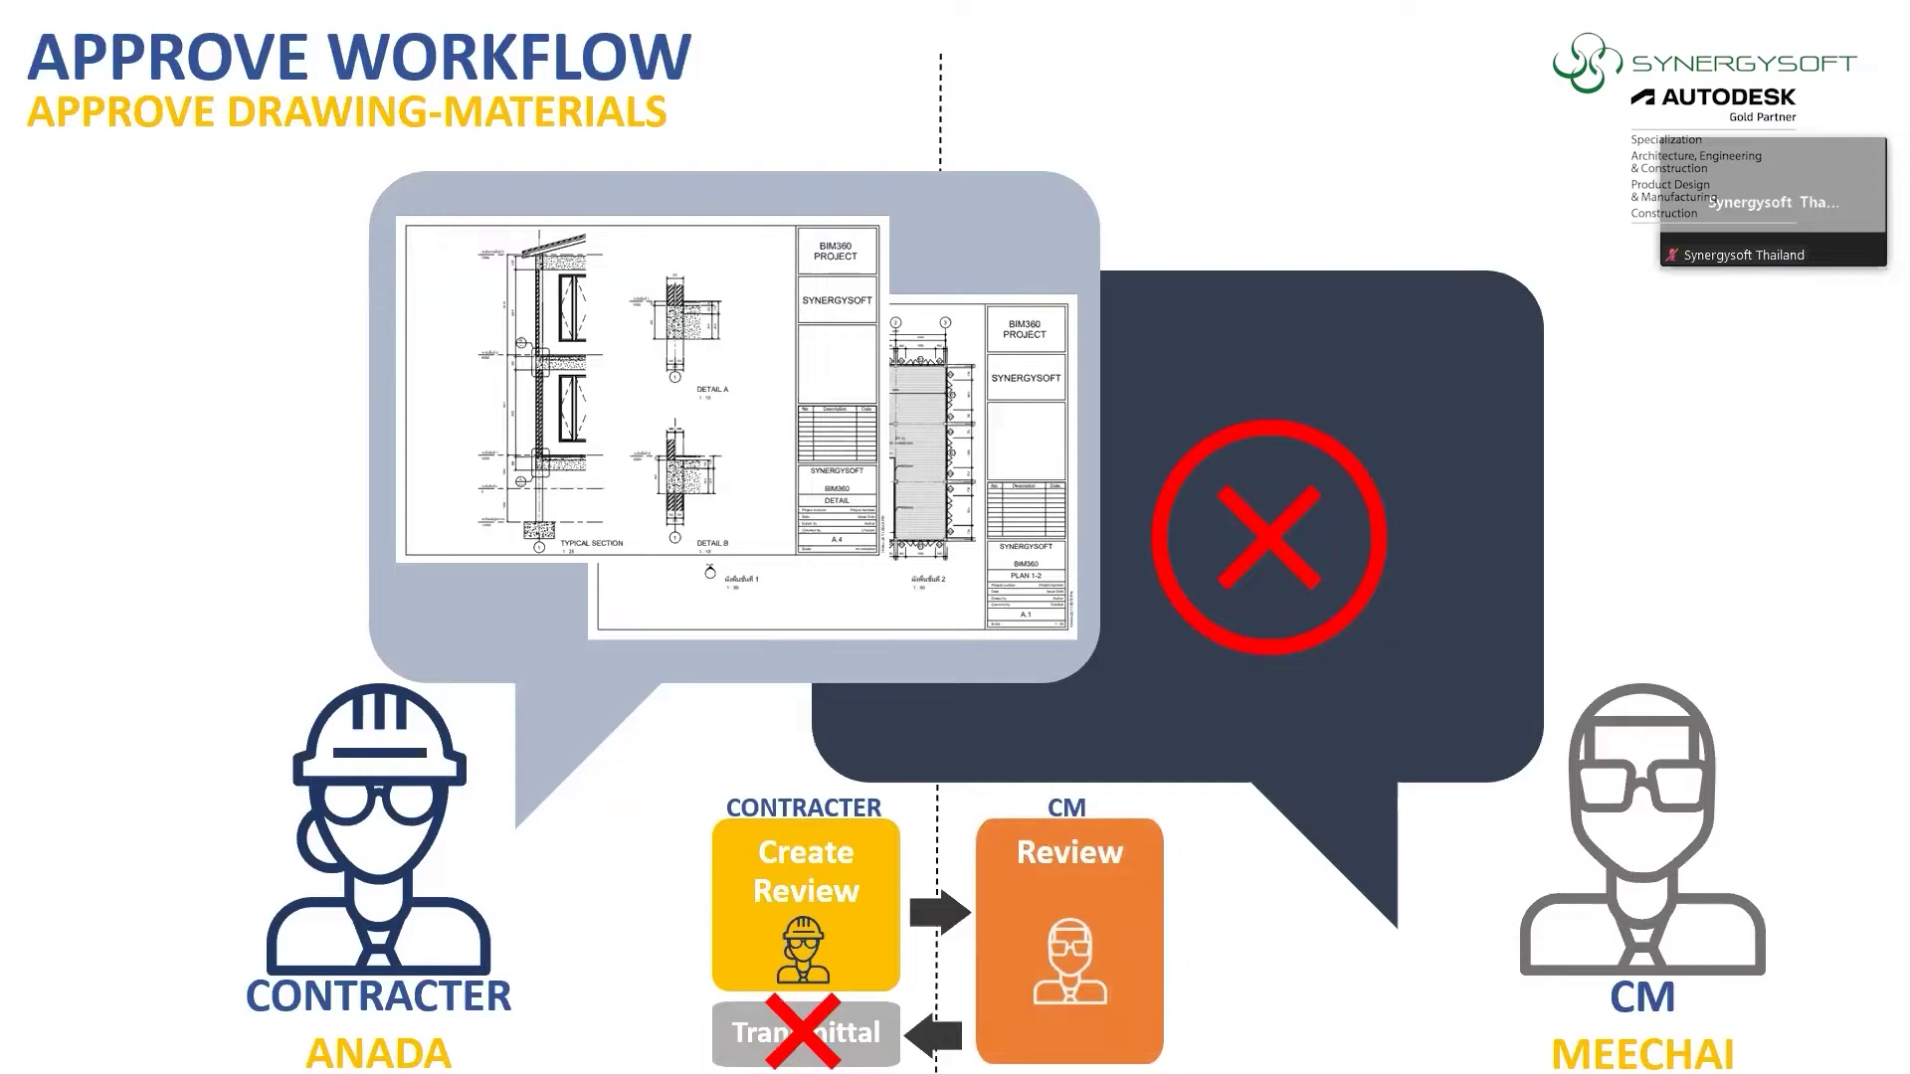
key(Right)
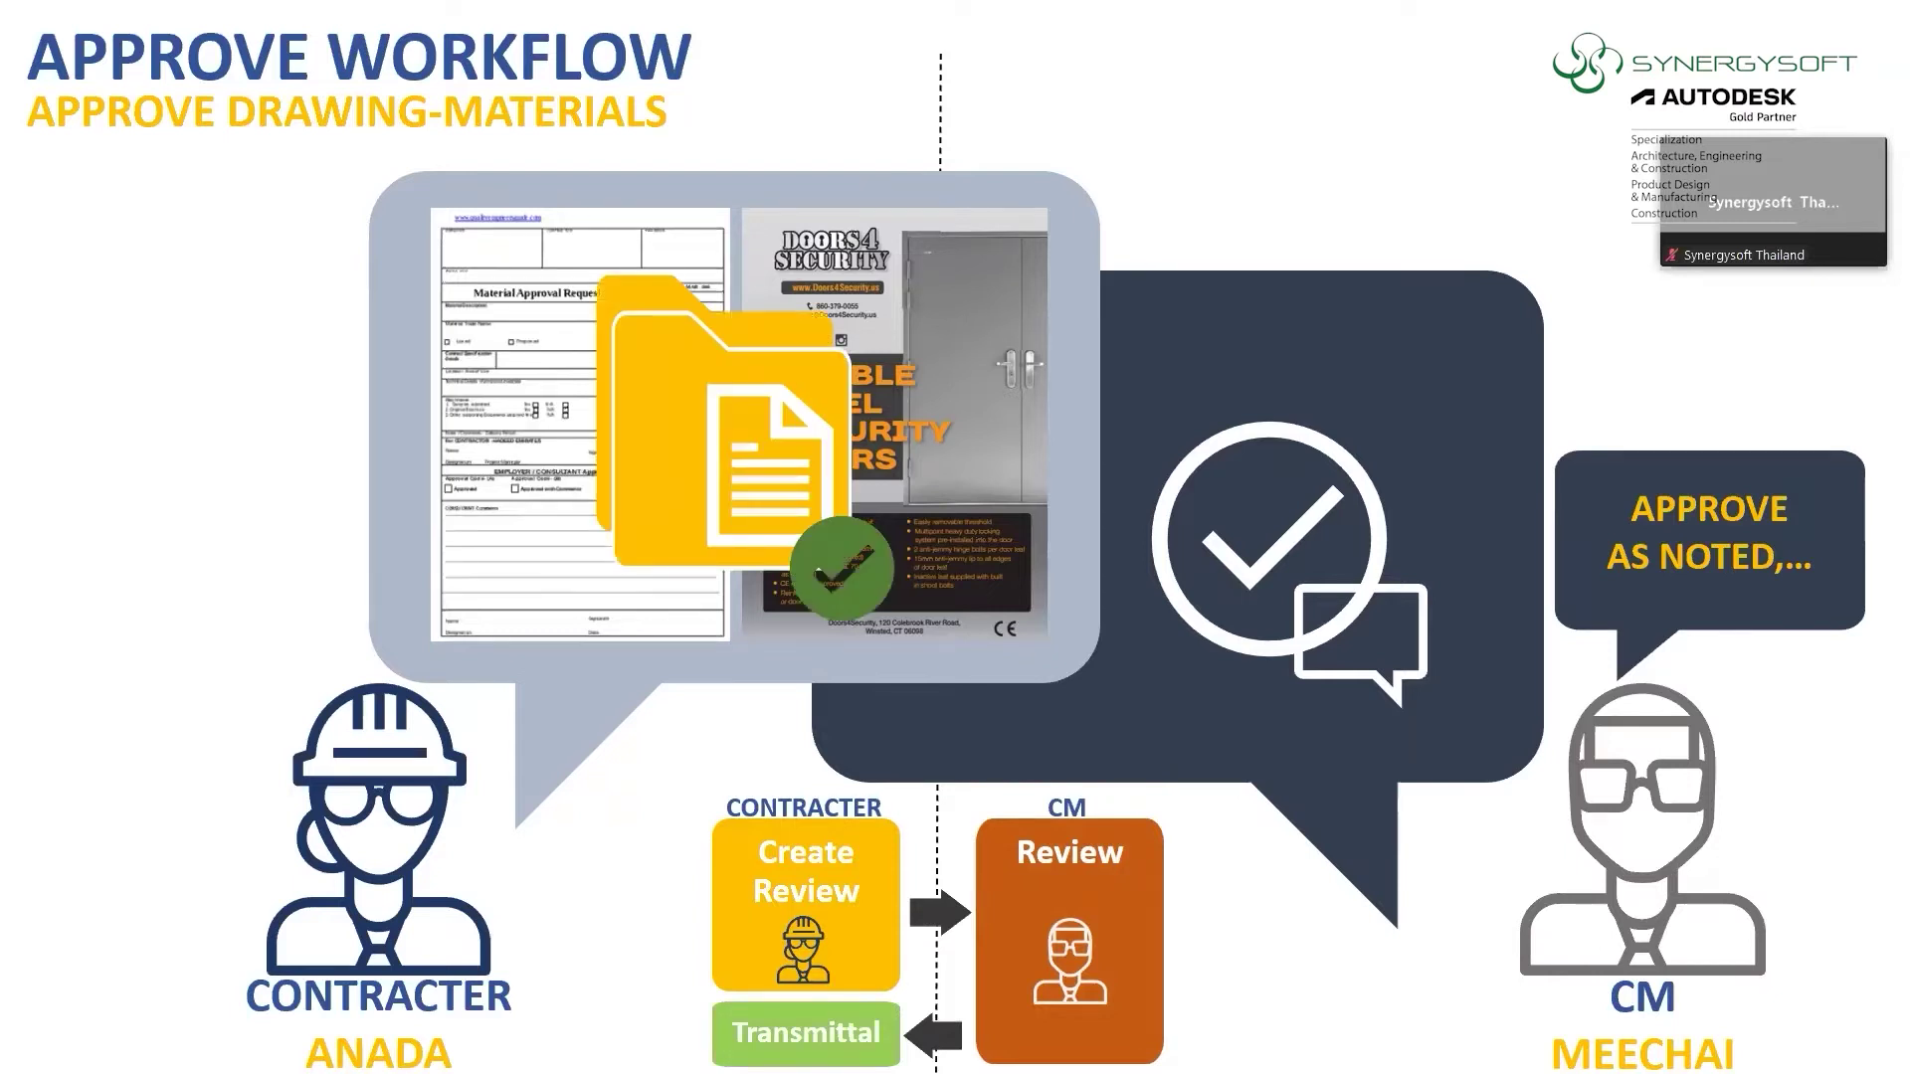
key(Right)
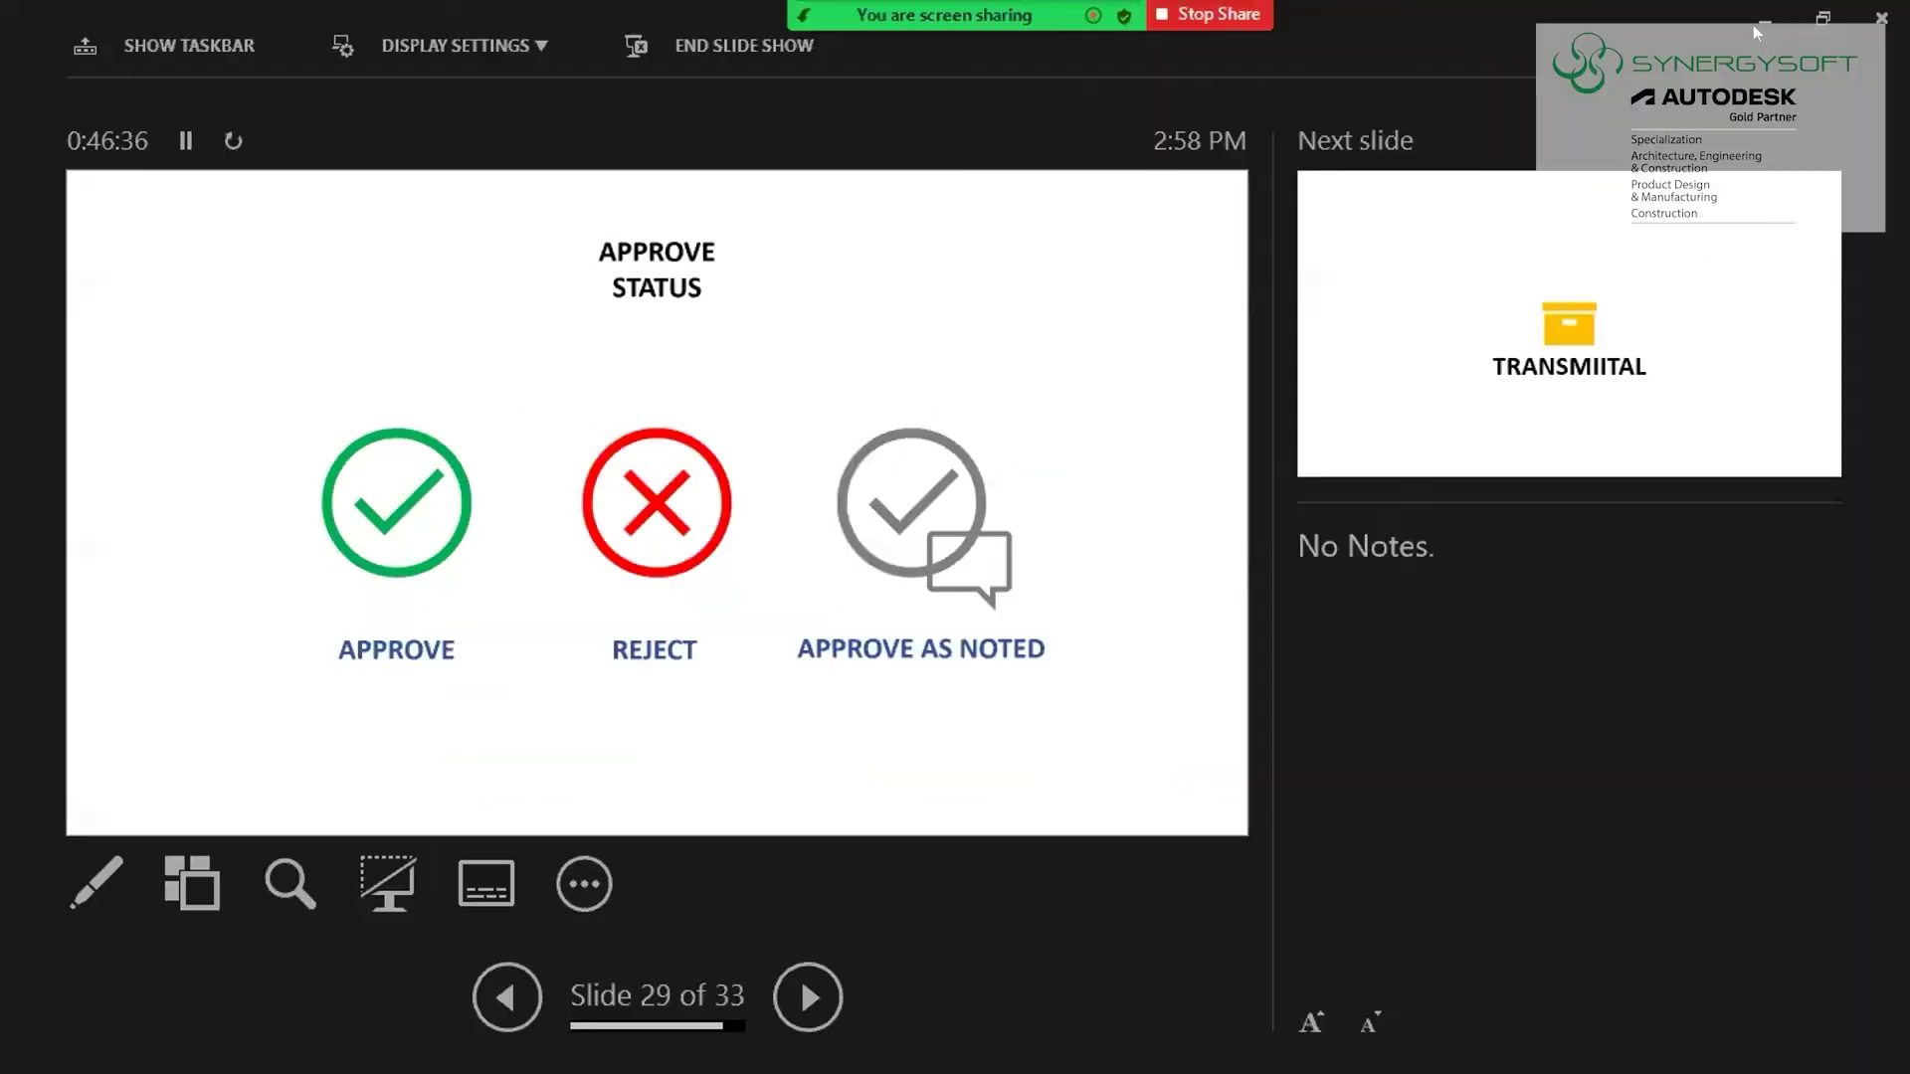
Switch to Autodesk Docs and open the Reviews settings page for approval workflows
click(1746, 18)
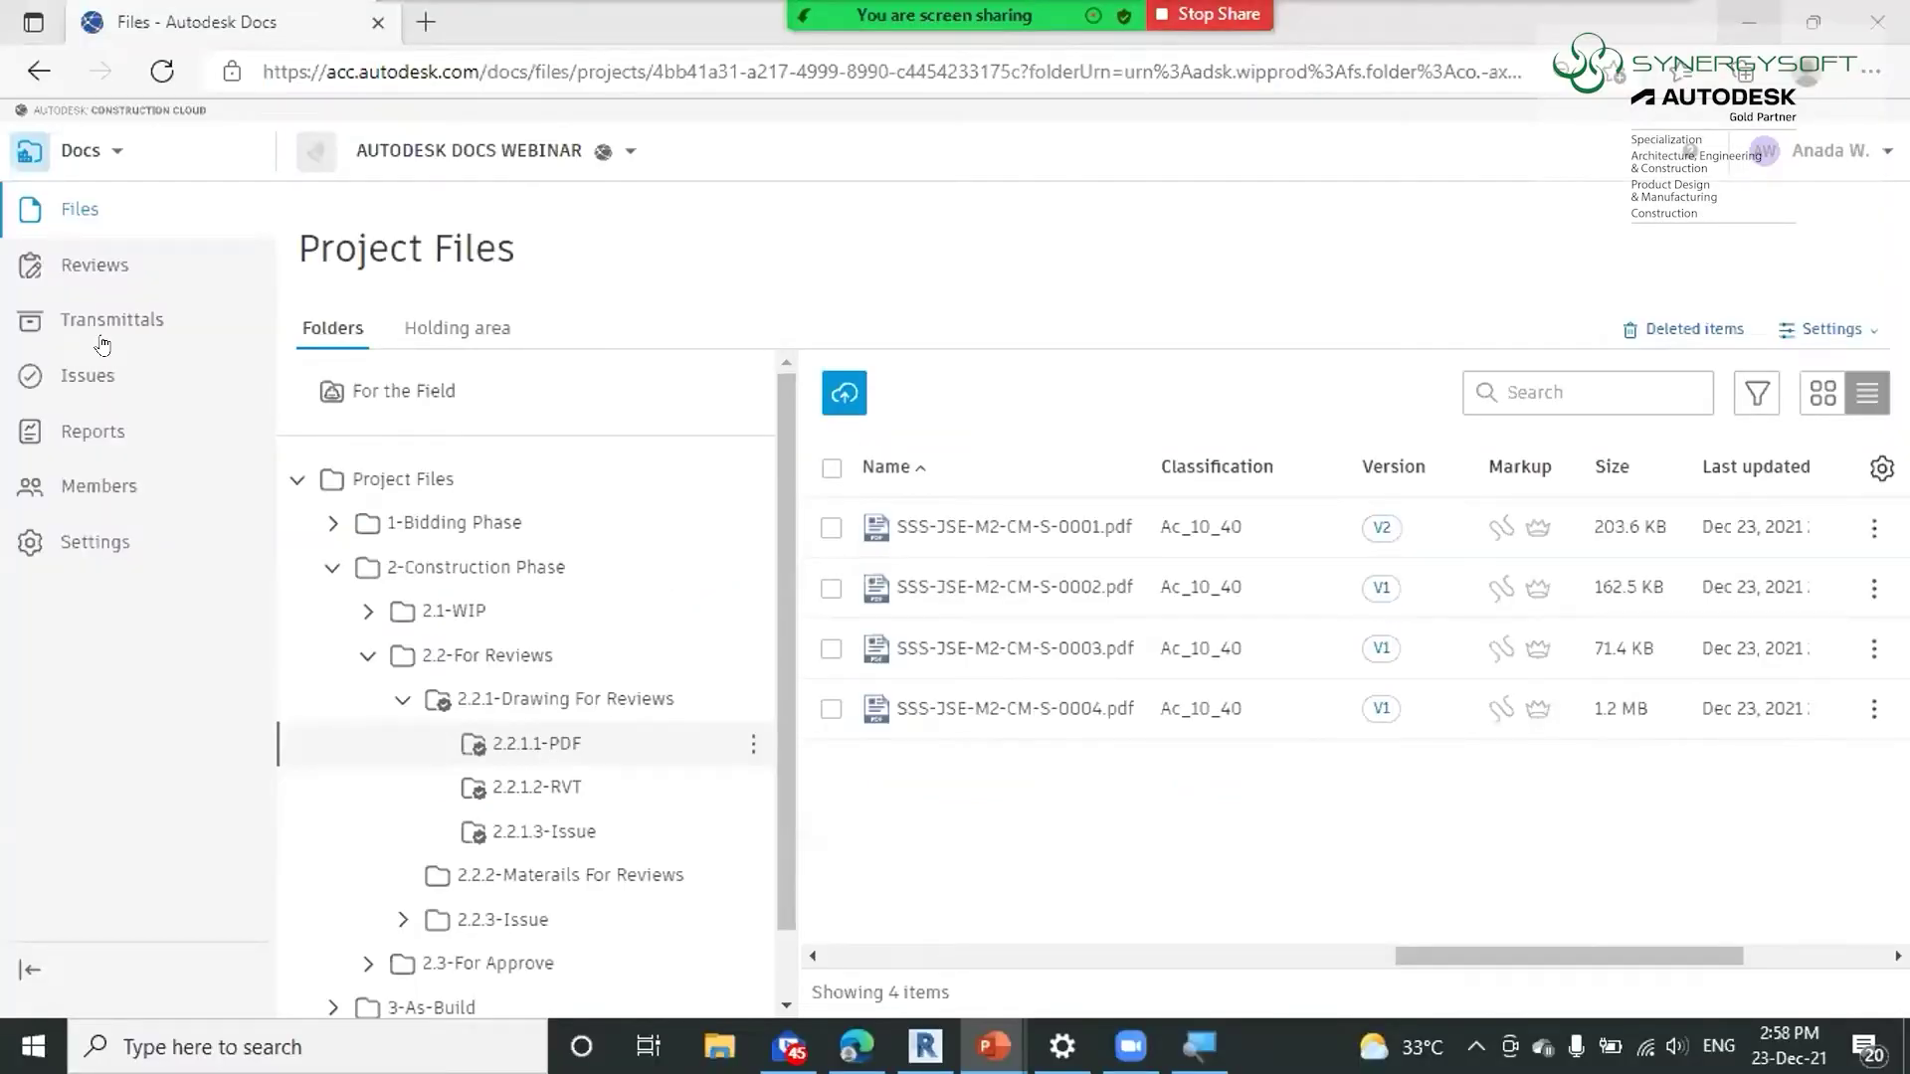
click(80, 278)
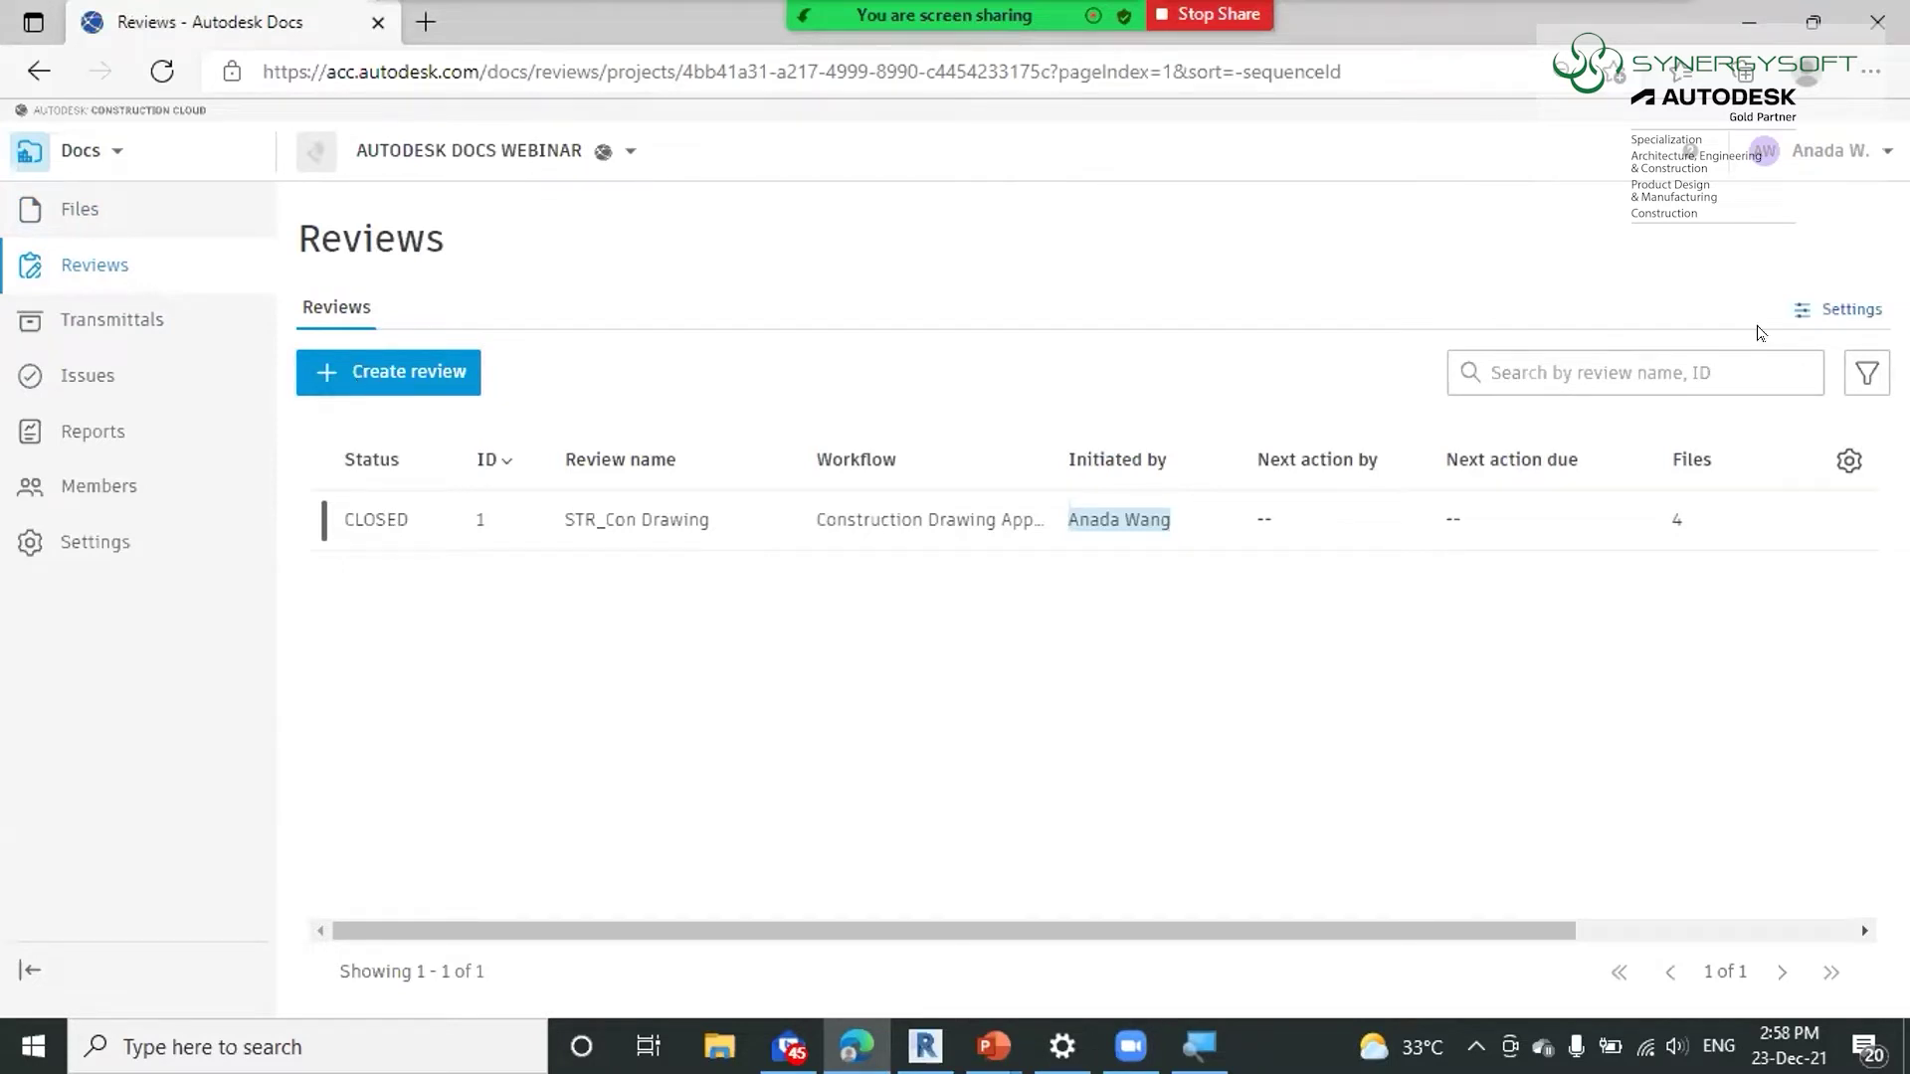
click(1833, 309)
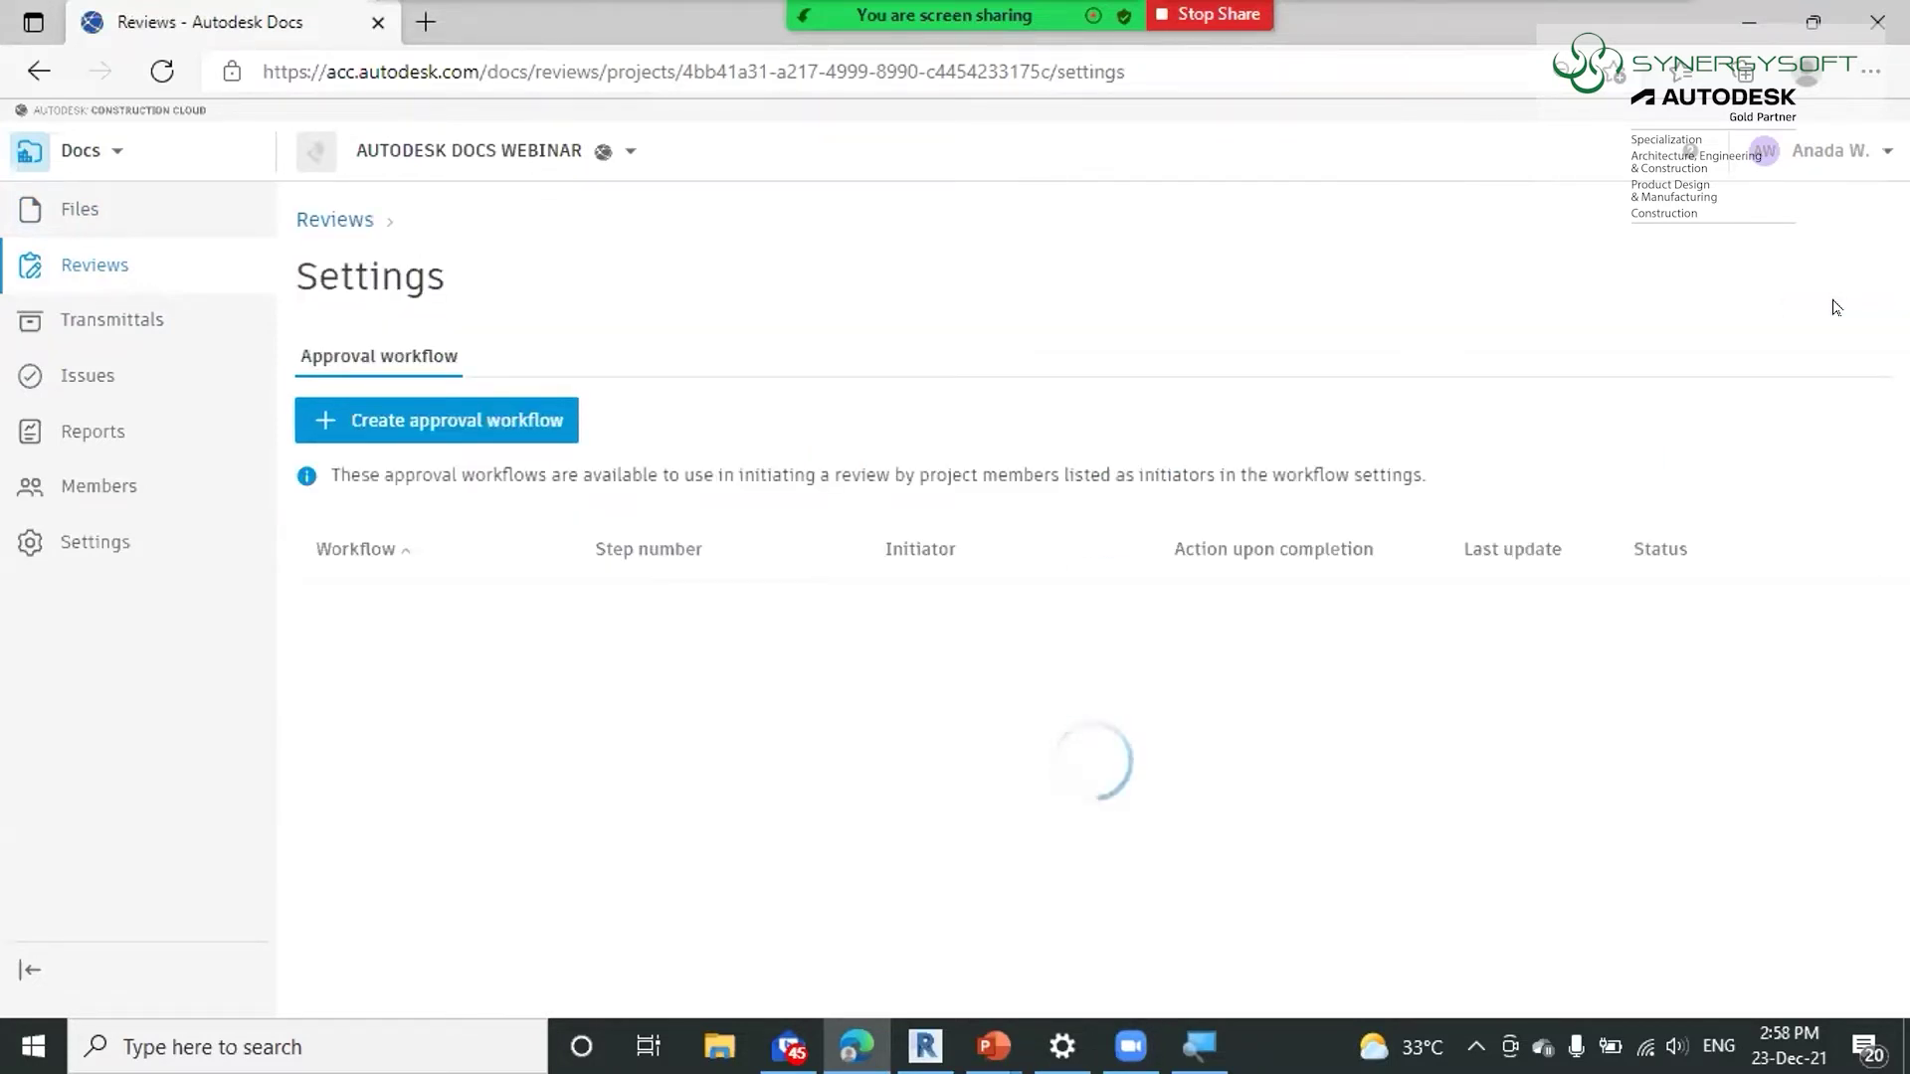
Start a new approval workflow and browse the Two Step, Three Step and group approval templates without choosing one
click(360, 418)
click(833, 559)
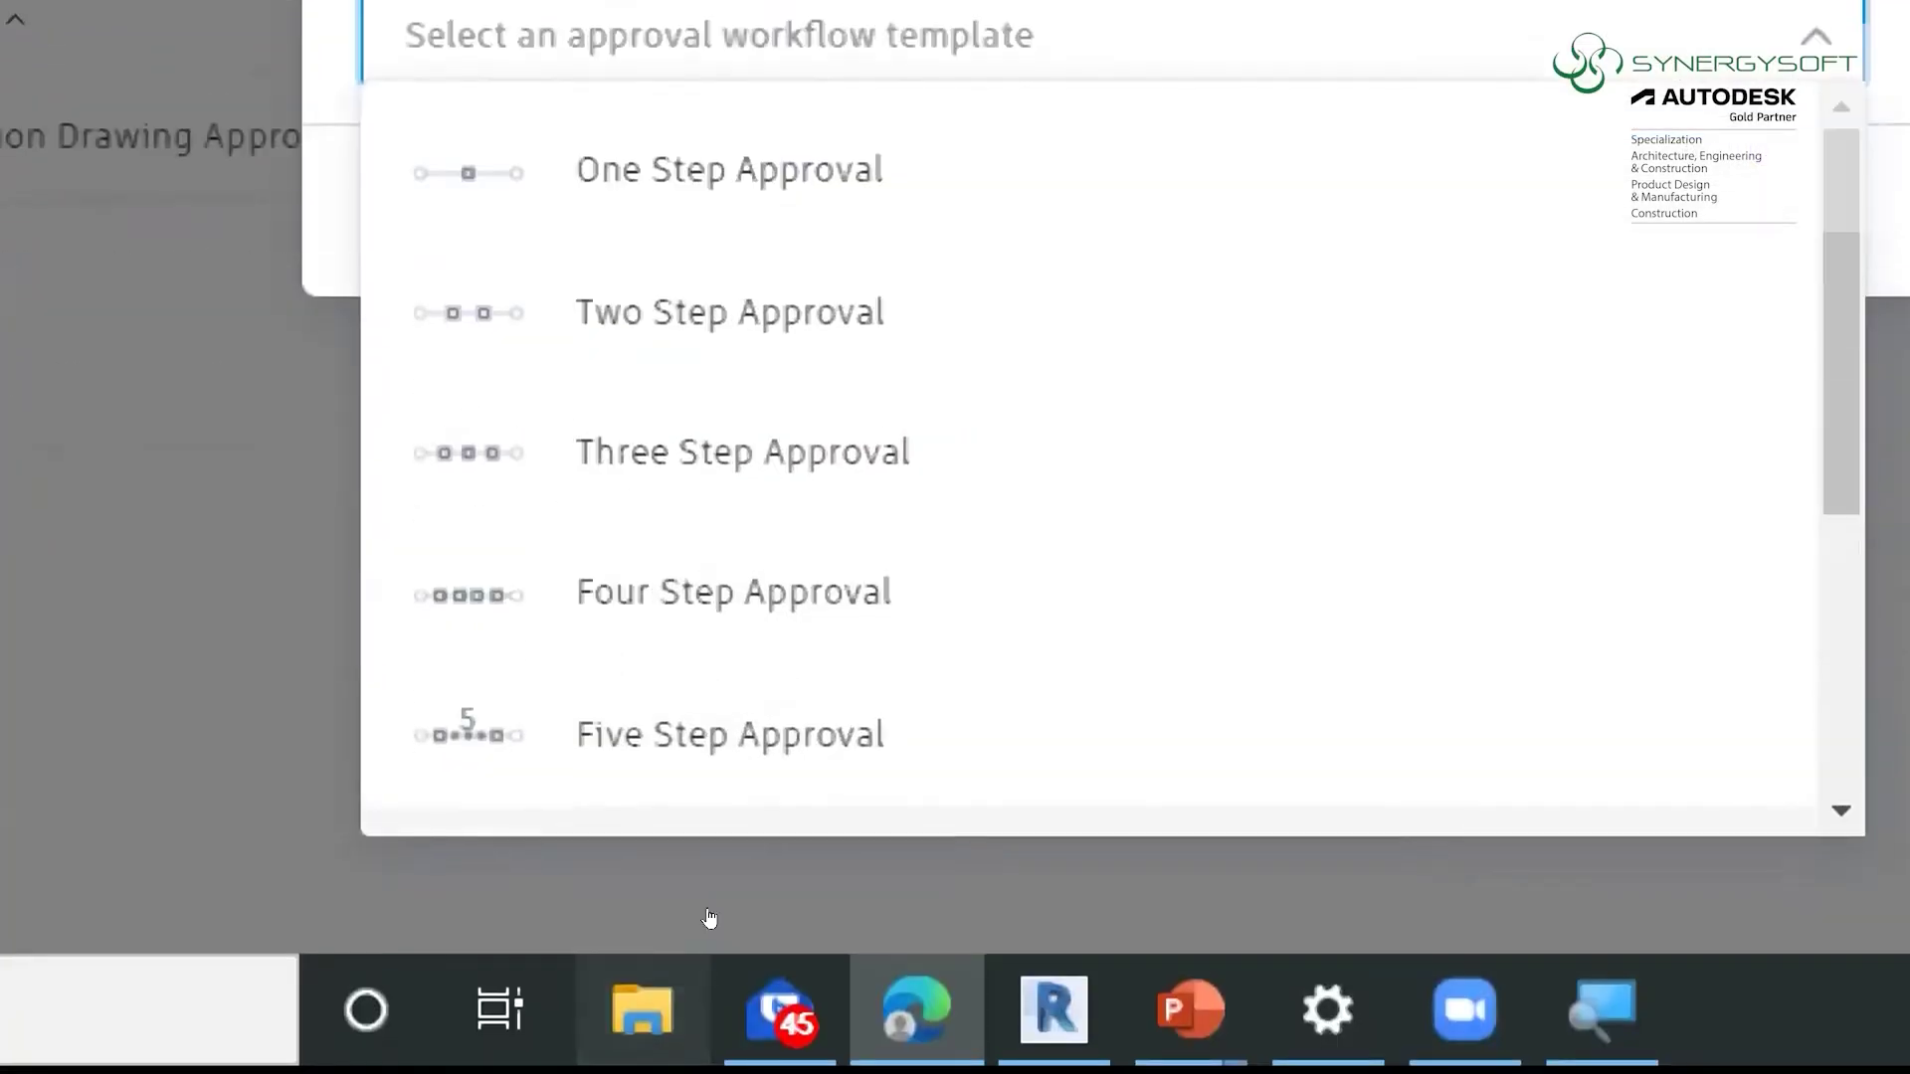
scroll(1294, 637, down, 1)
key(Down)
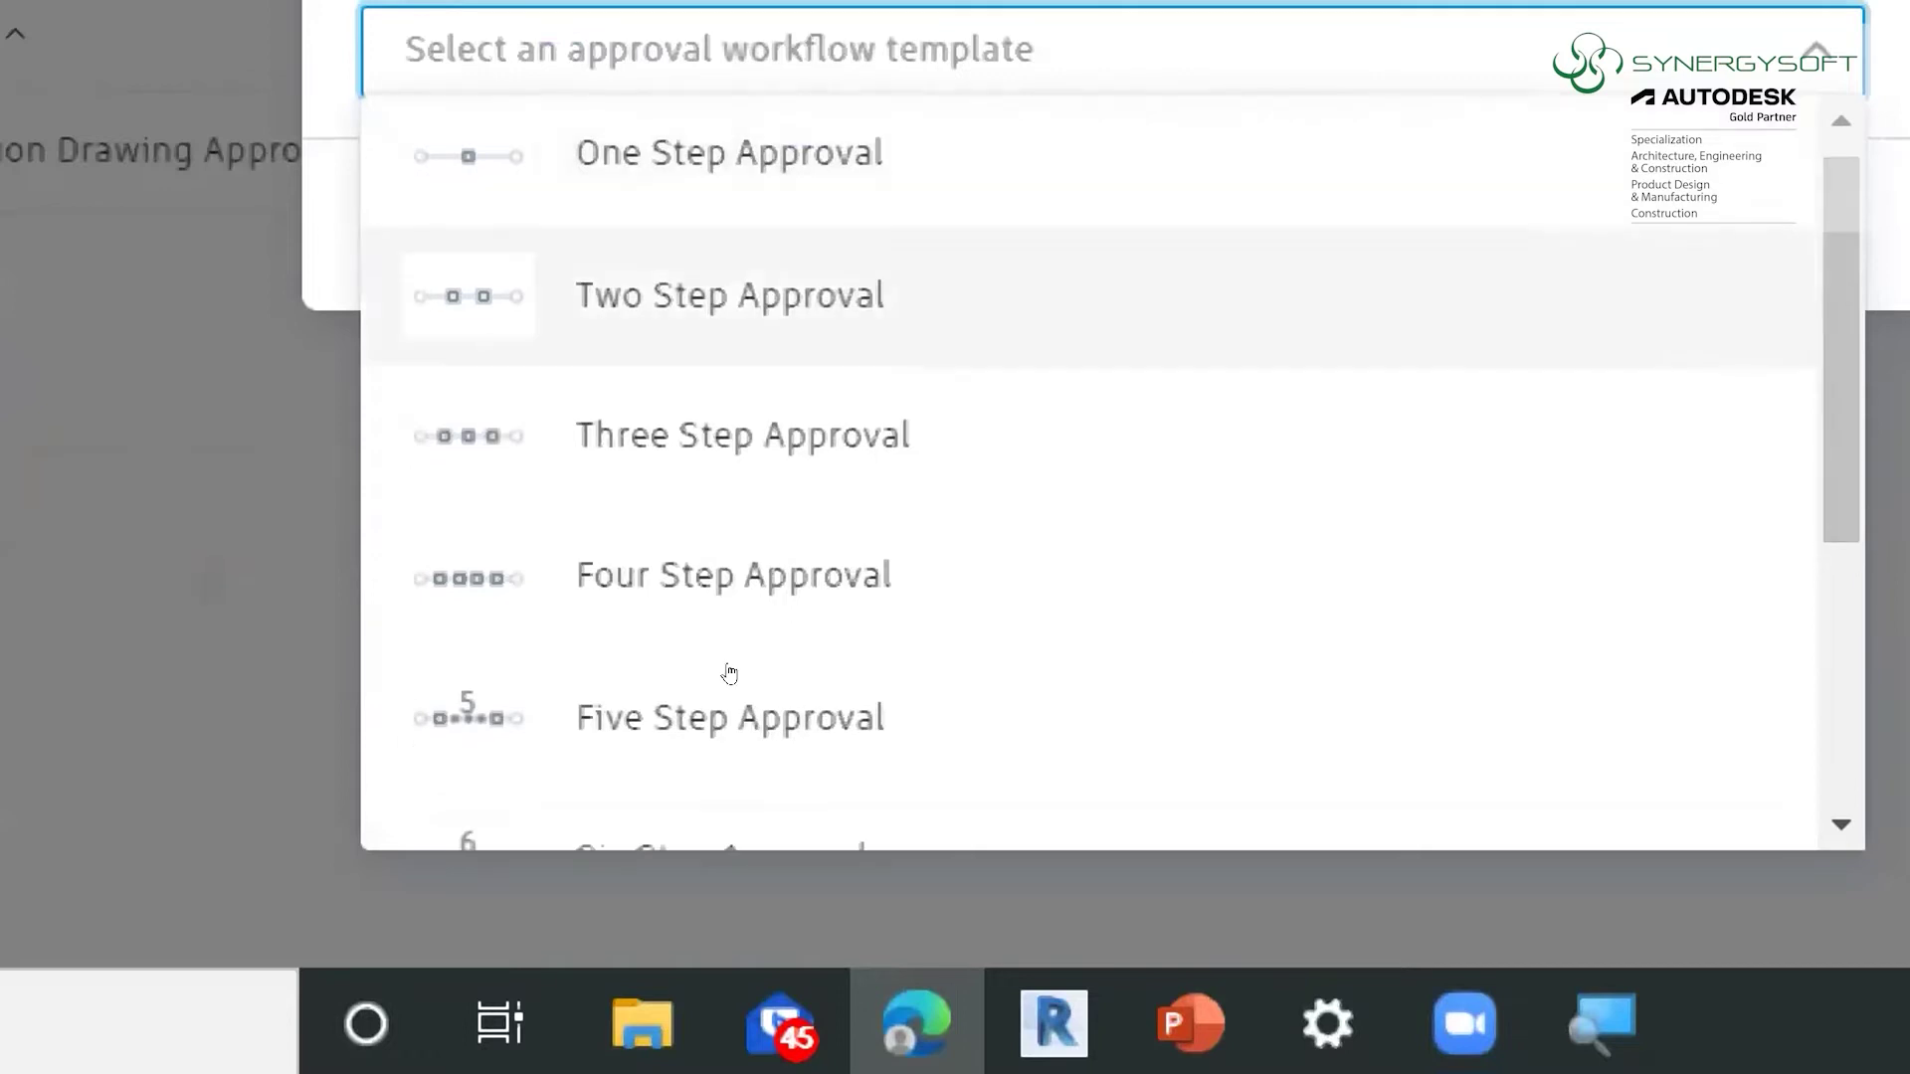
key(Down)
key(Down)
key(Down)
key(Down)
key(Down)
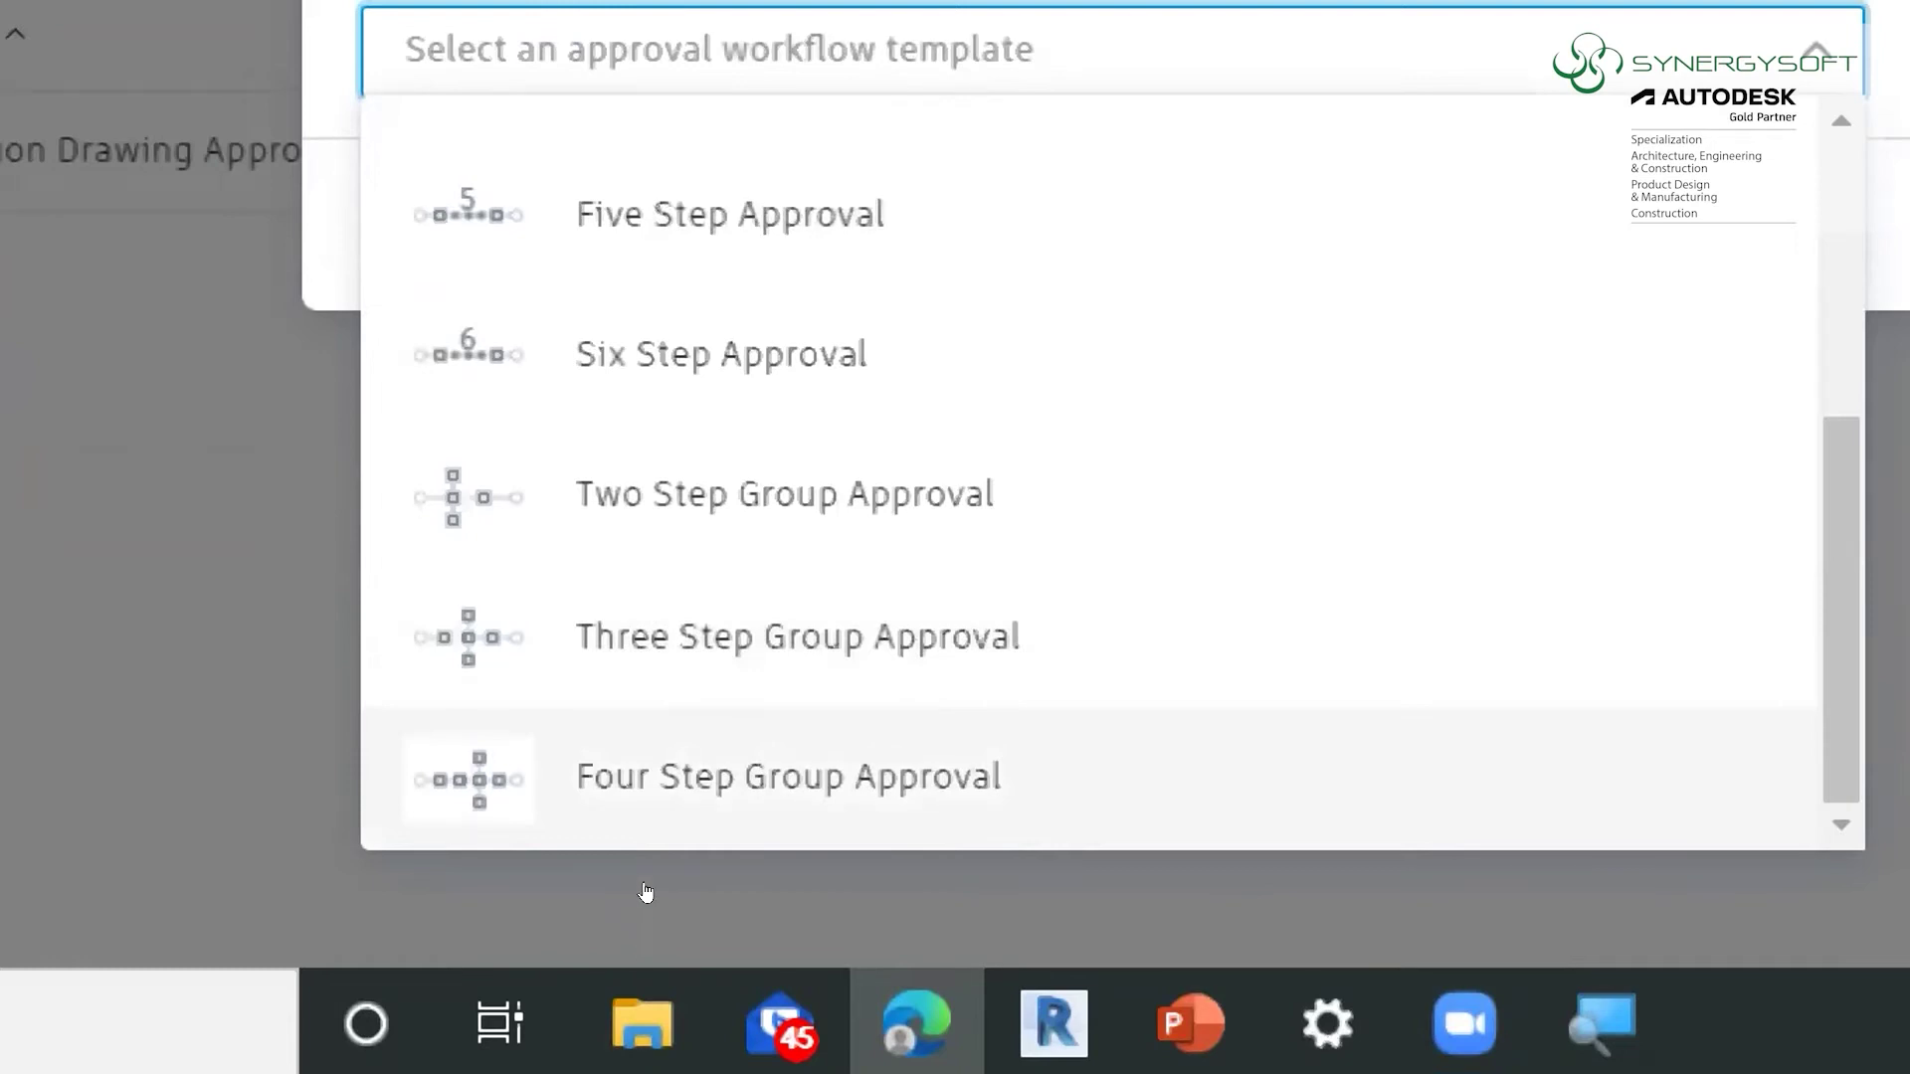
key(Up)
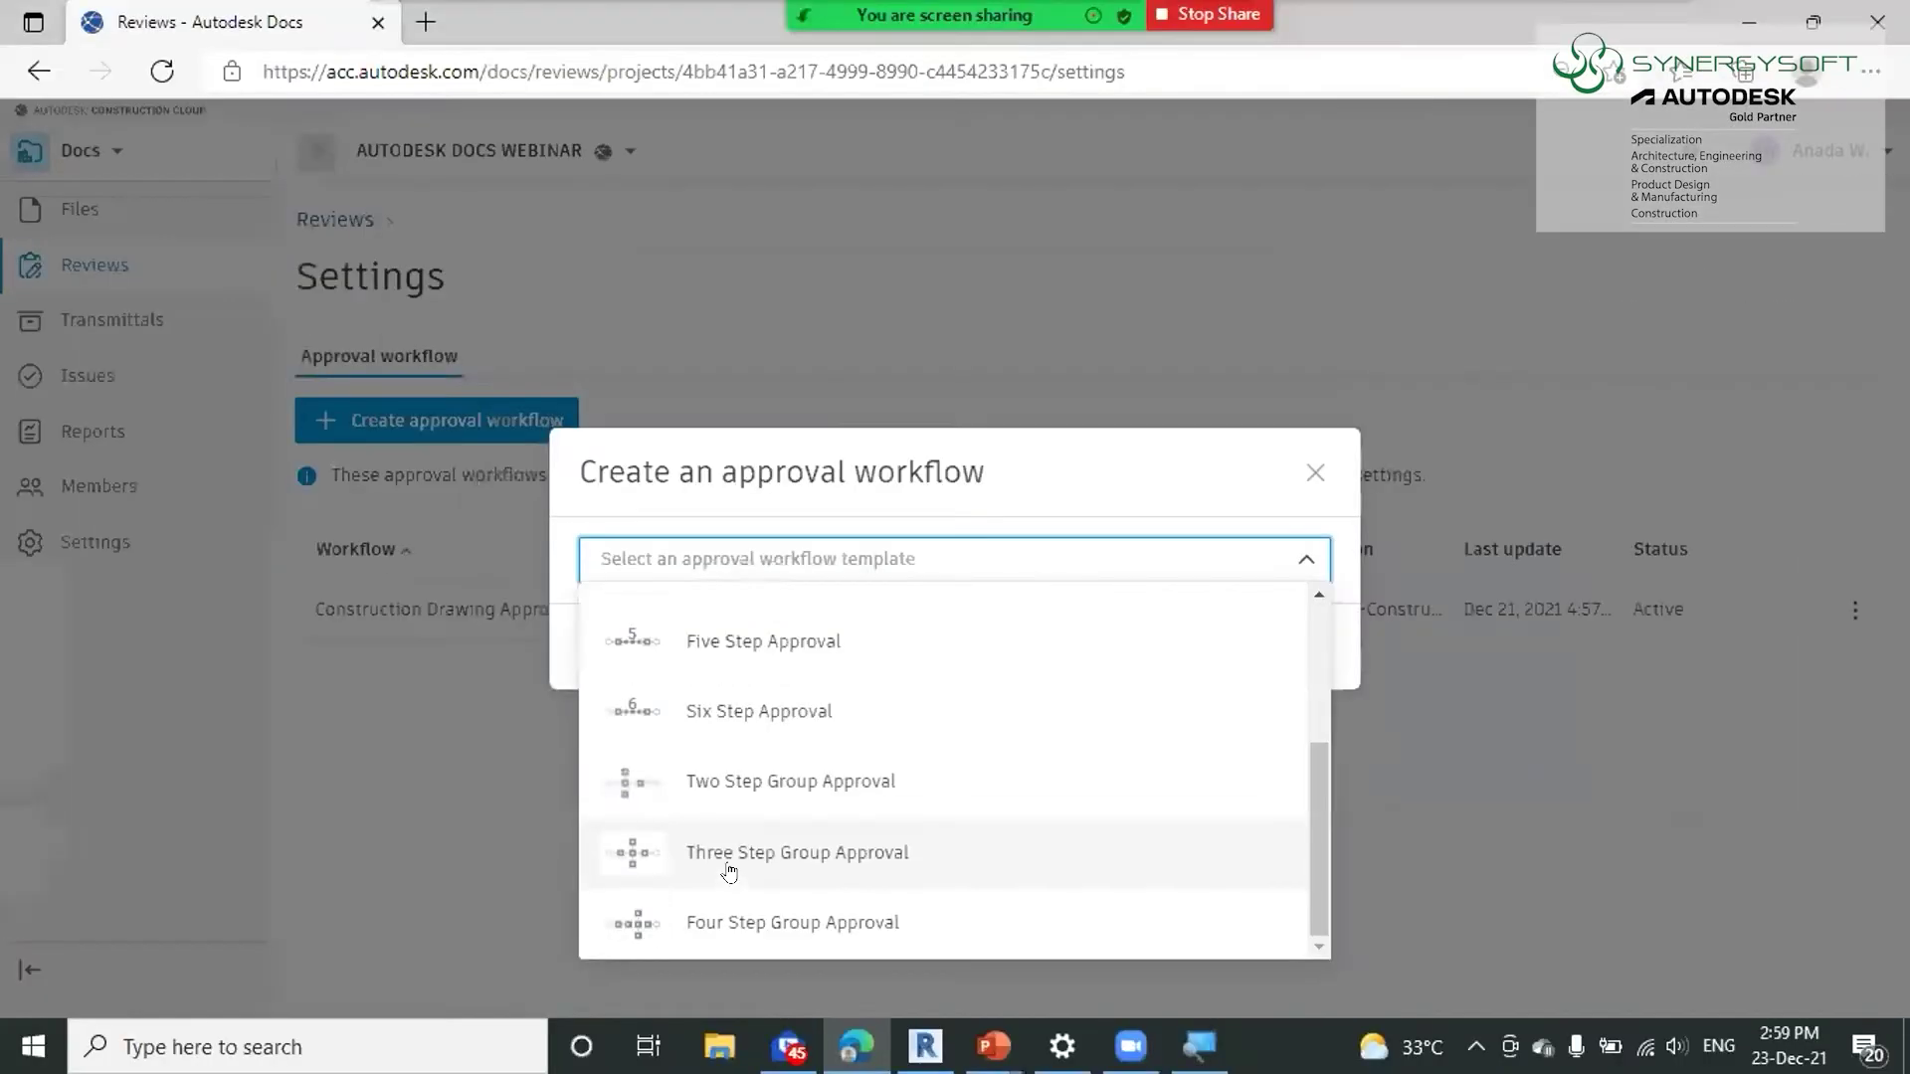
scroll(895, 751, up, 3)
scroll(733, 700, up, 1)
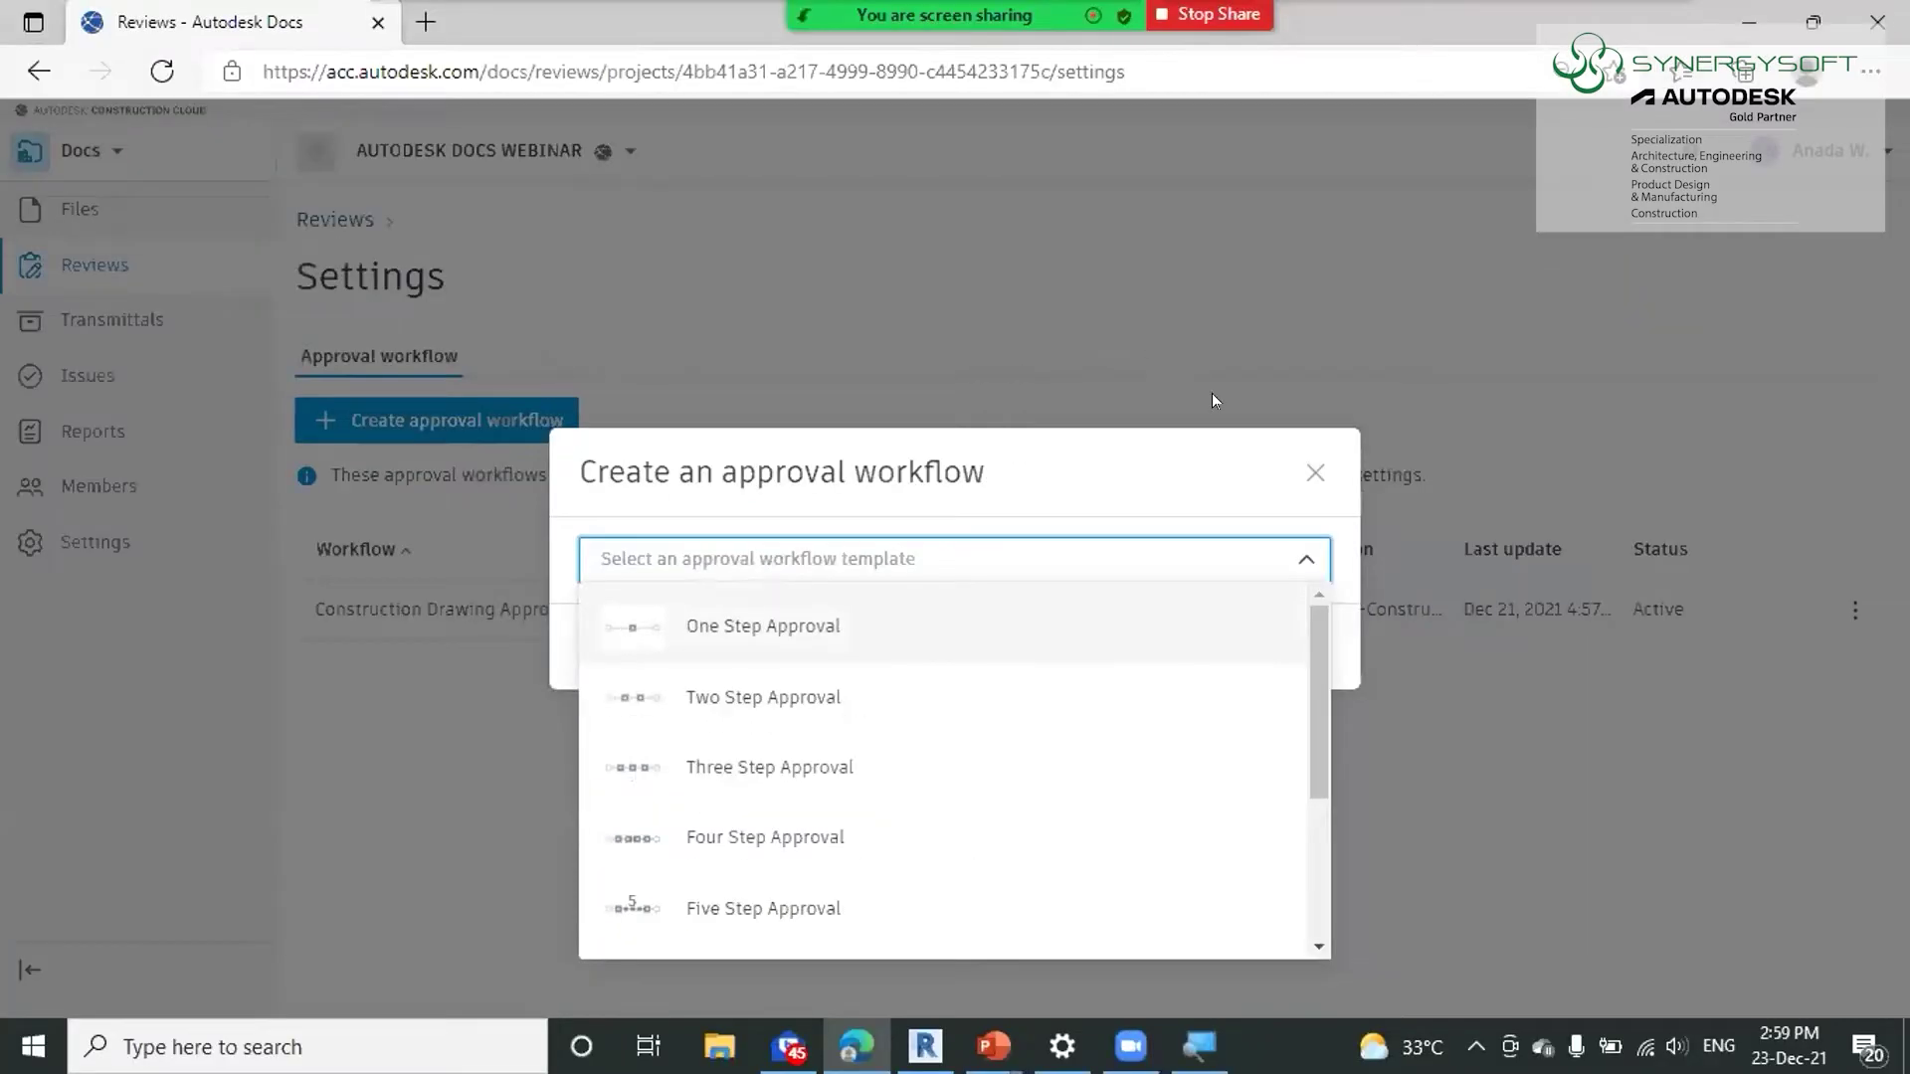
click(1309, 480)
Open the Construction Drawing Approve workflow and review its settings, down to the Approved, Rejected and Approved as noted statuses
click(1309, 479)
click(516, 610)
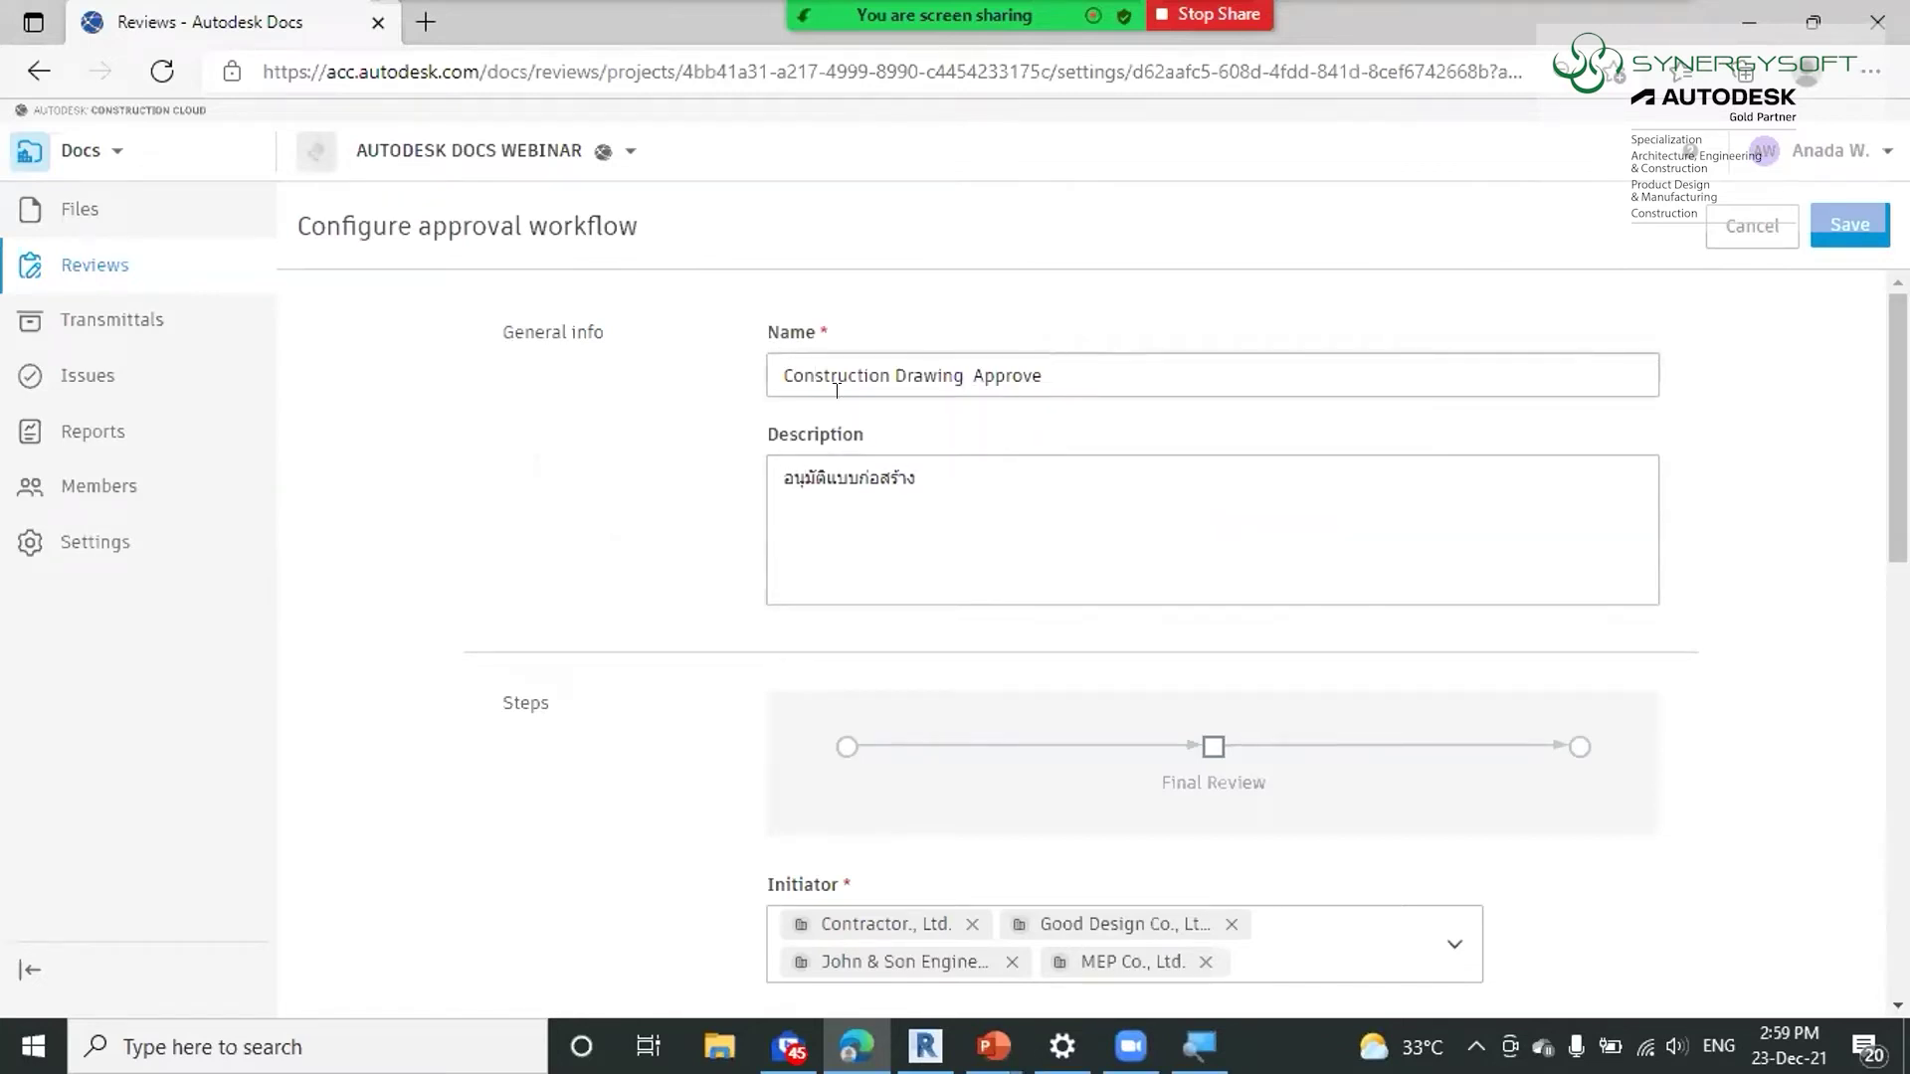
scroll(996, 487, down, 4)
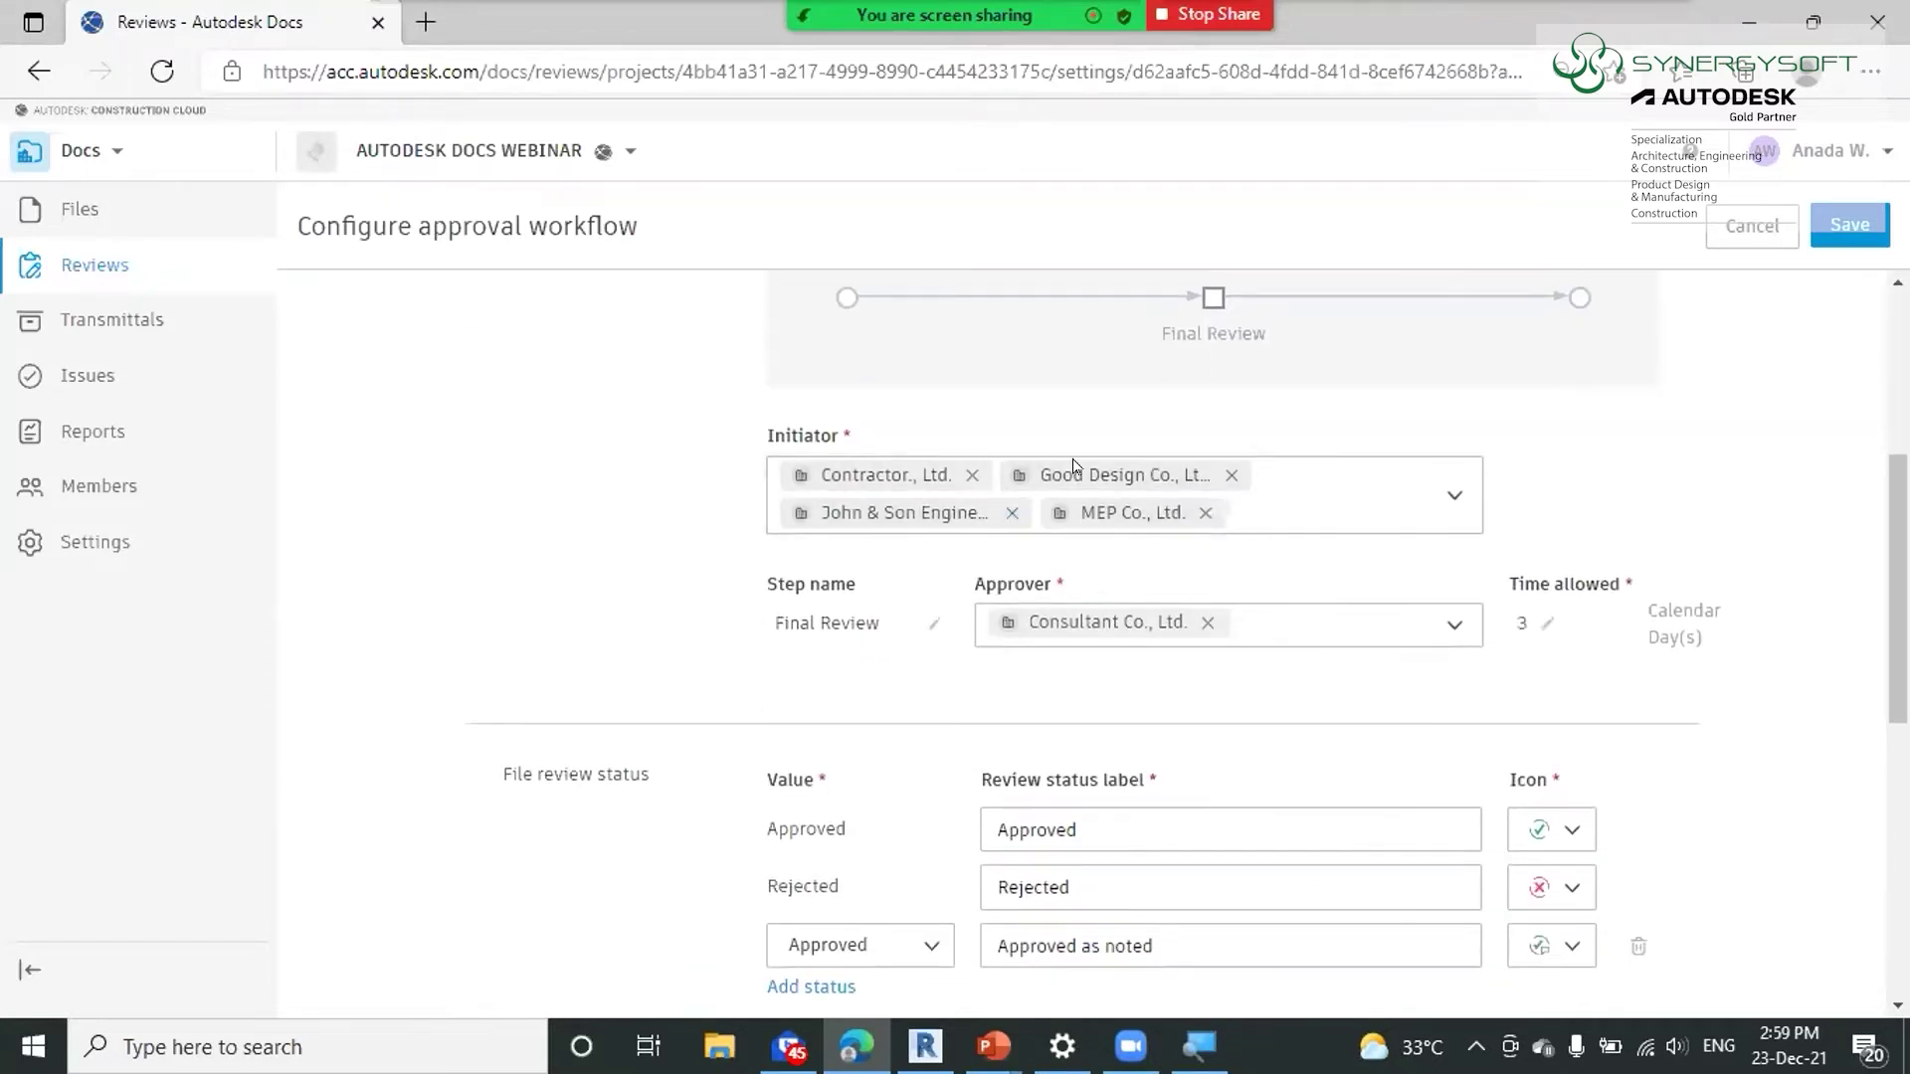
scroll(1044, 517, up, 2)
scroll(1098, 549, down, 1)
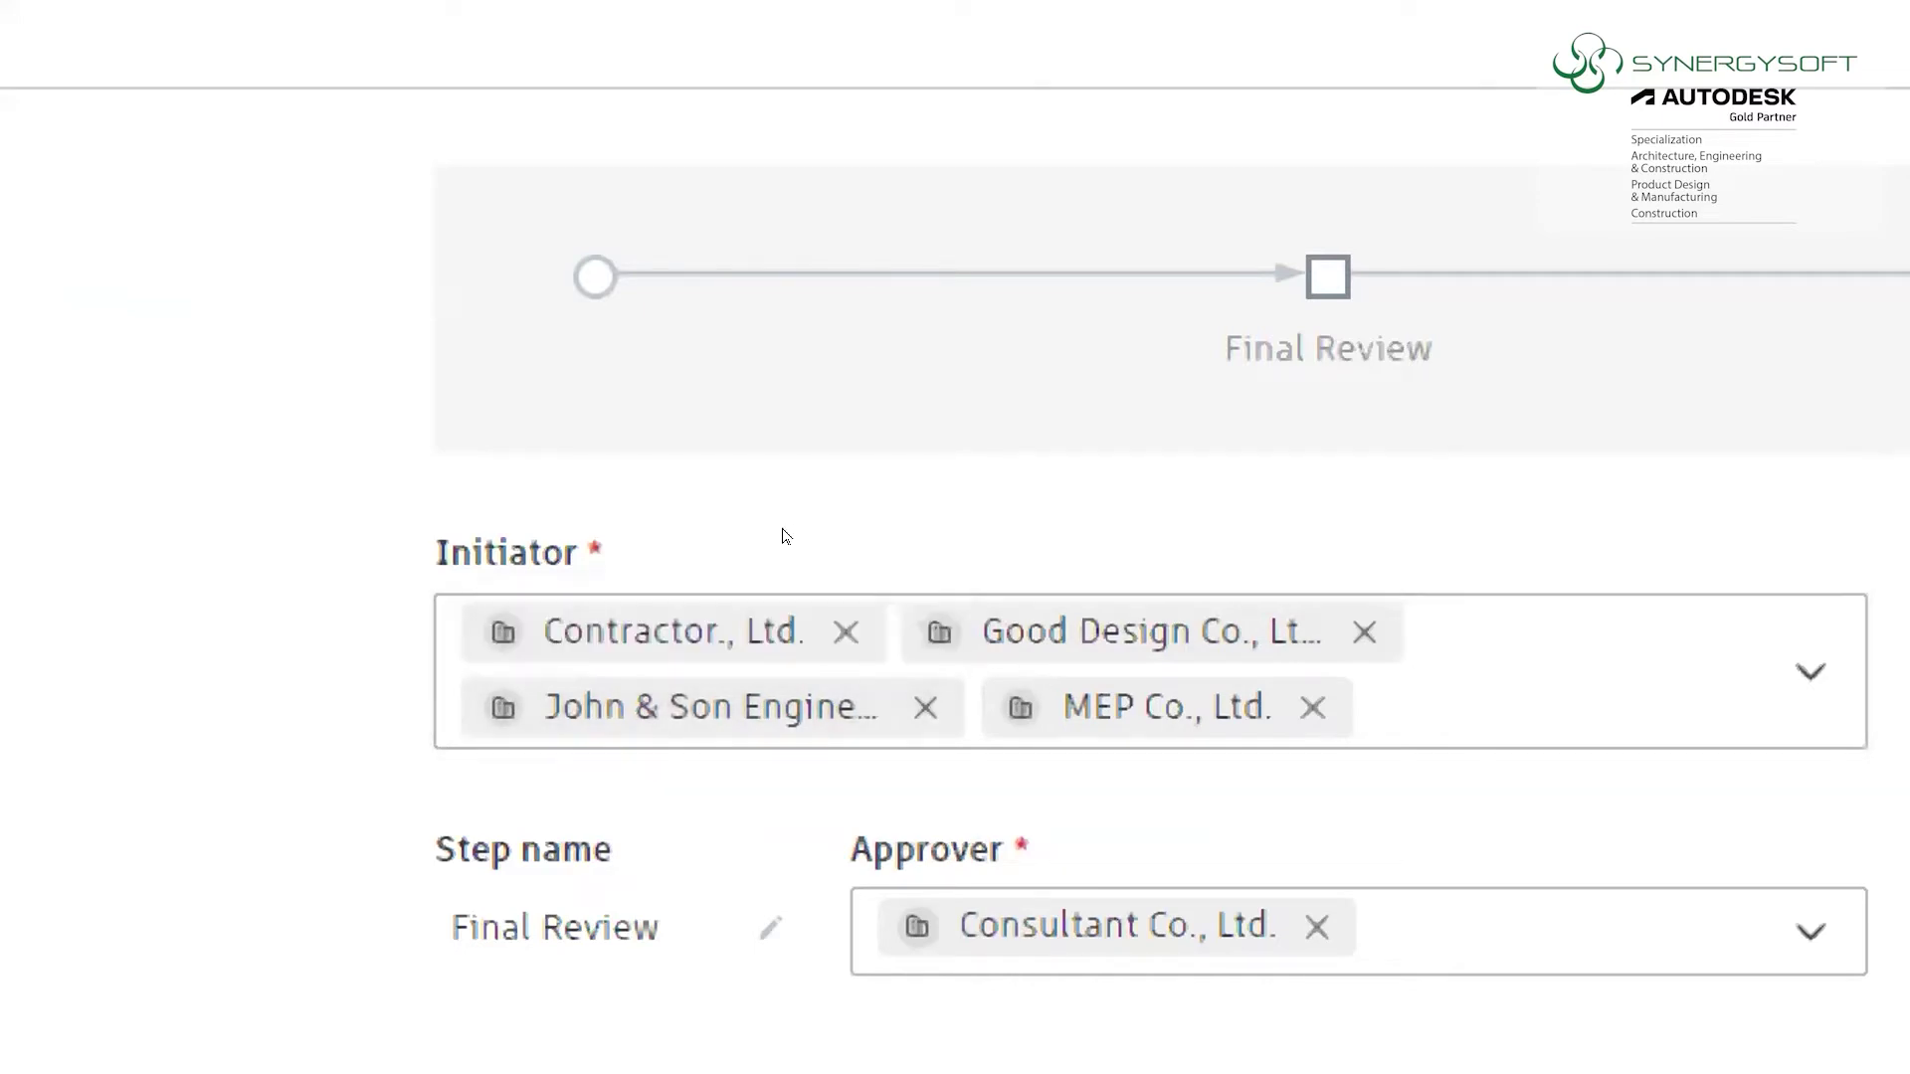
scroll(891, 789, down, 2)
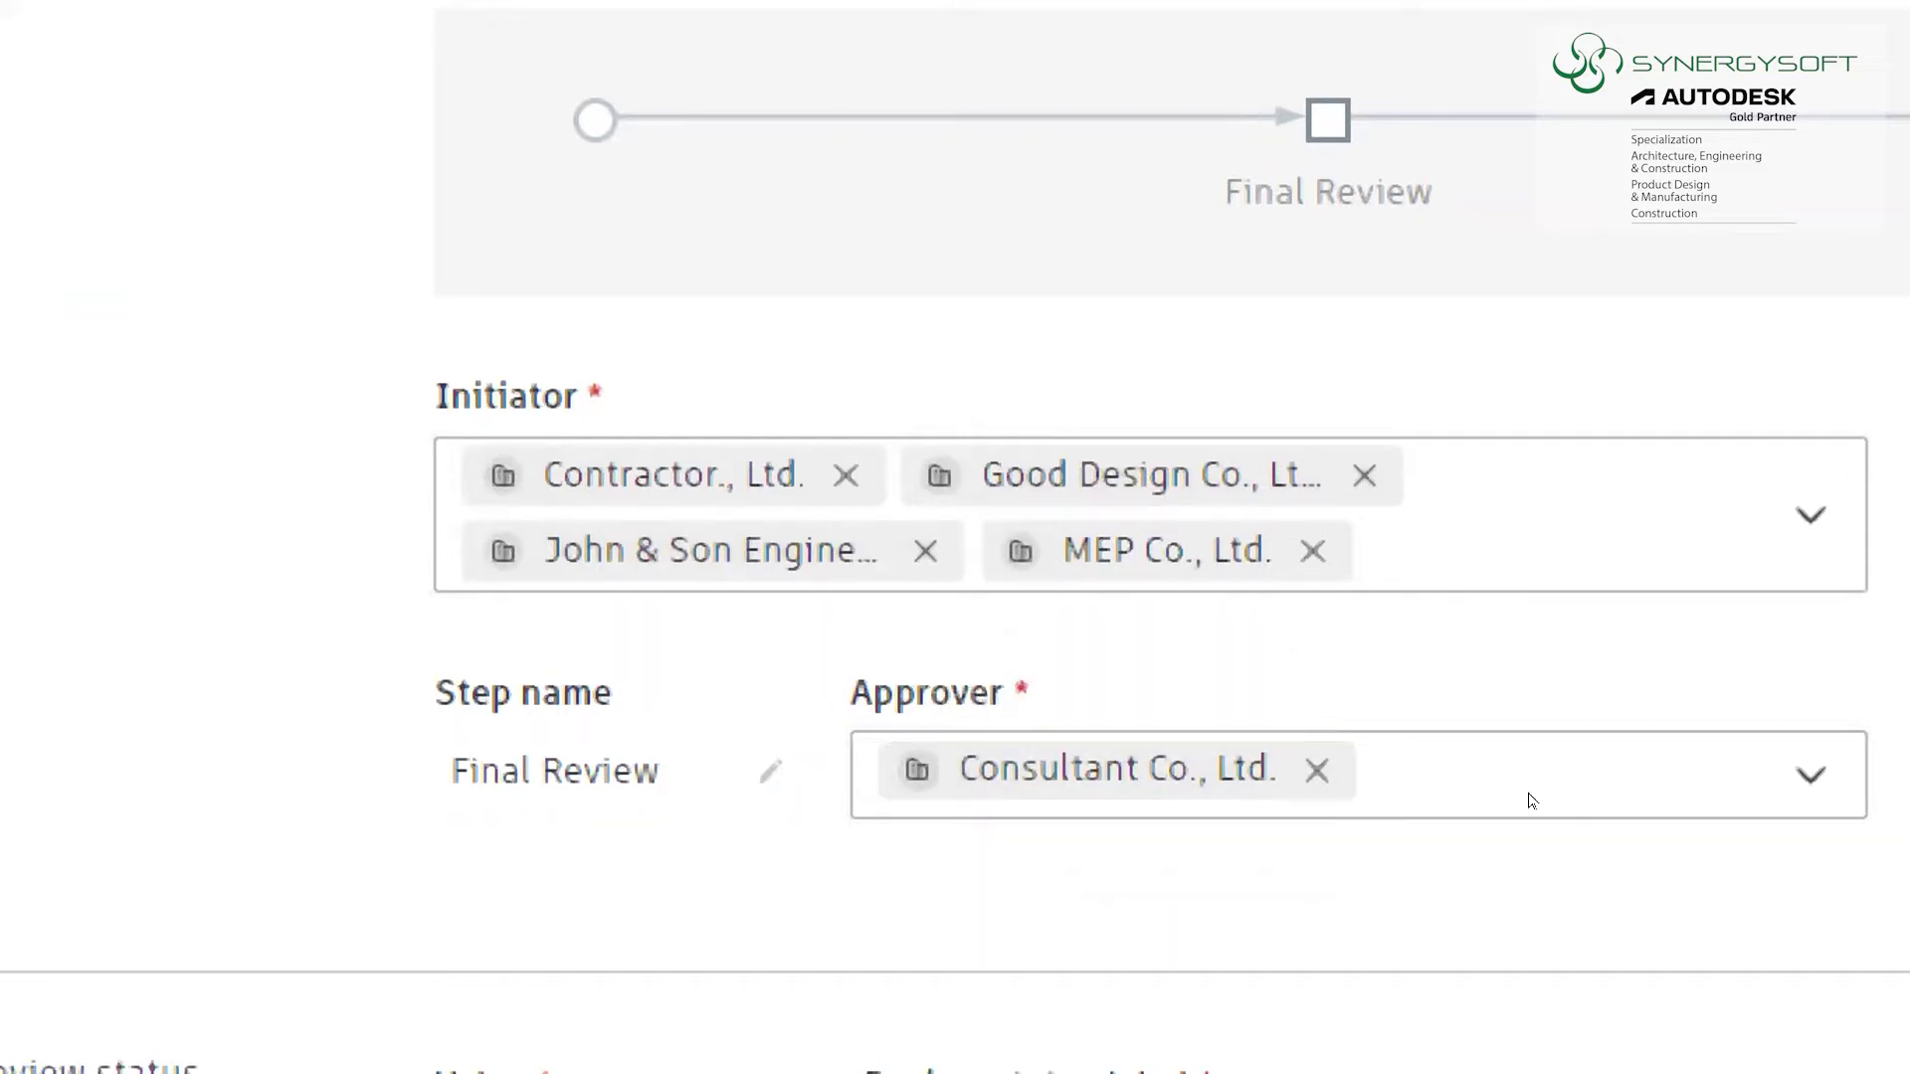
scroll(1547, 791, down, 2)
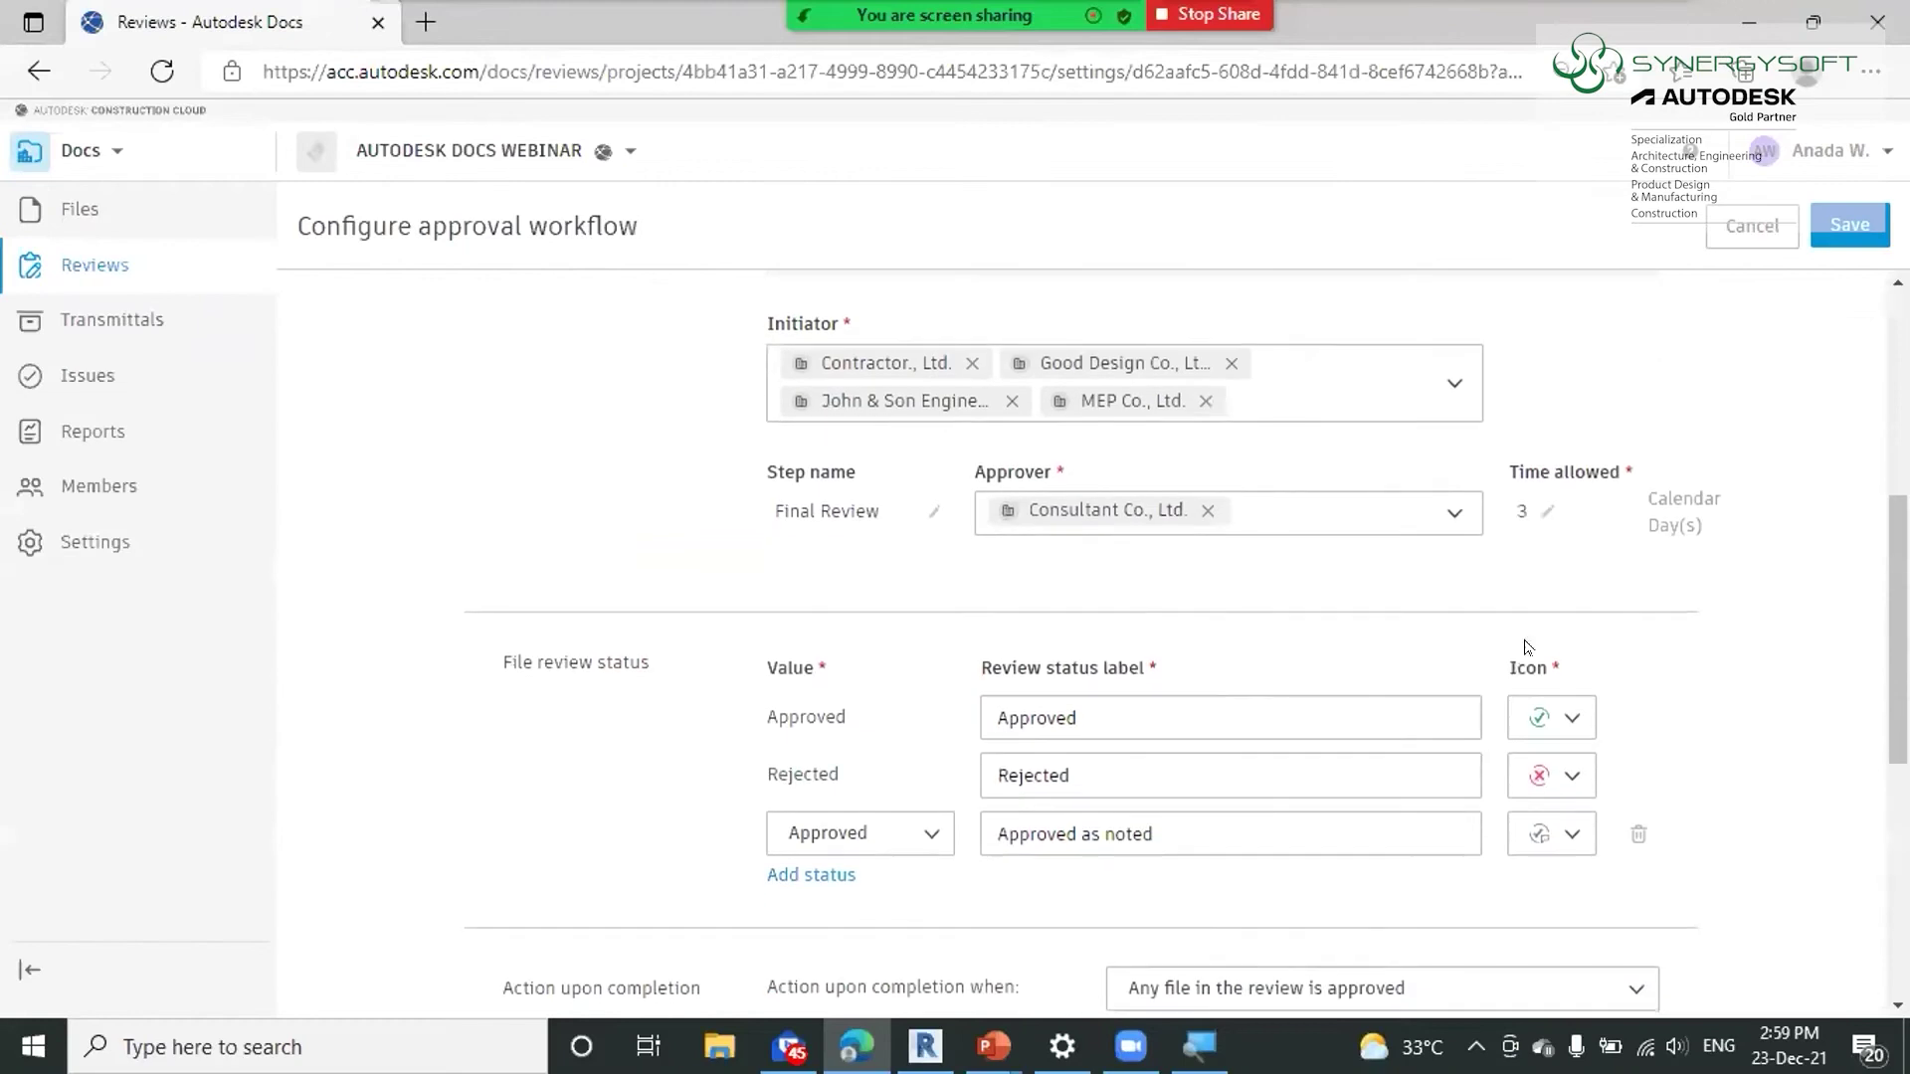
click(1535, 522)
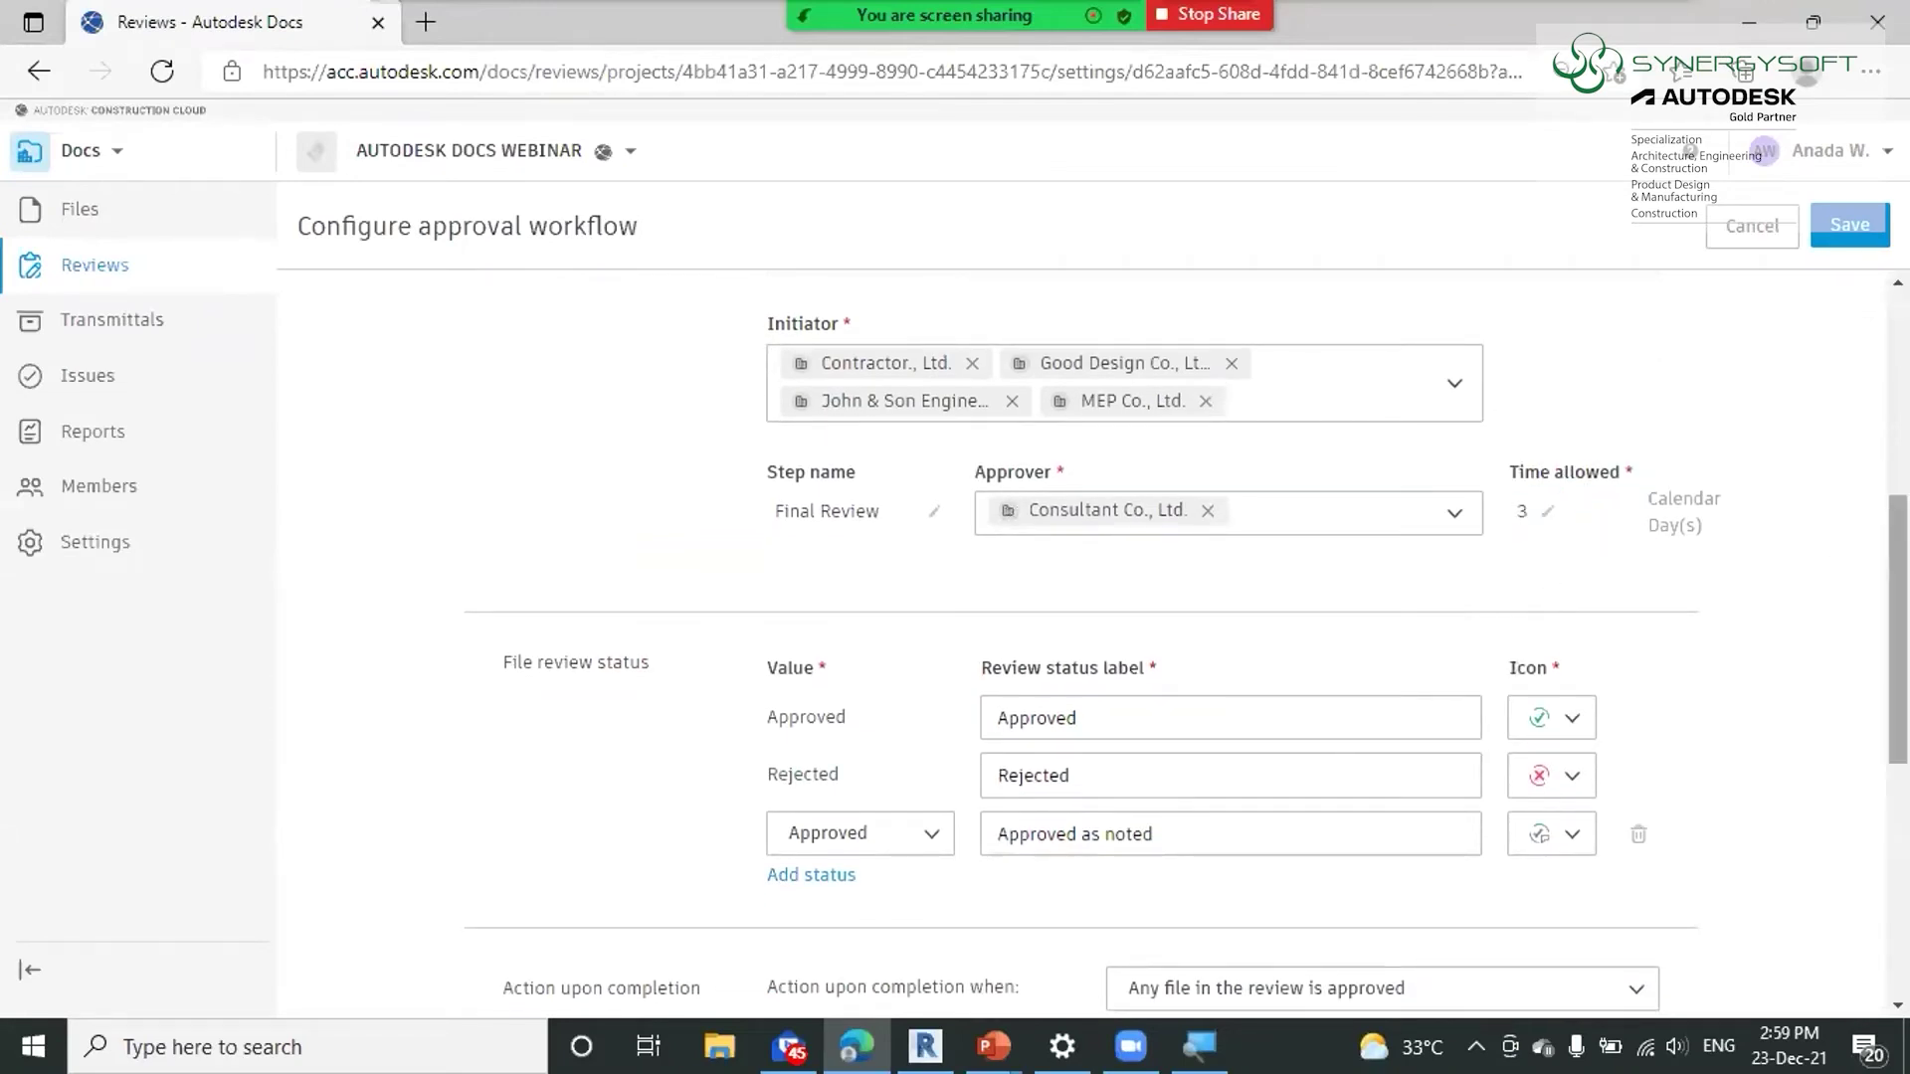
scroll(1512, 350, down, 1)
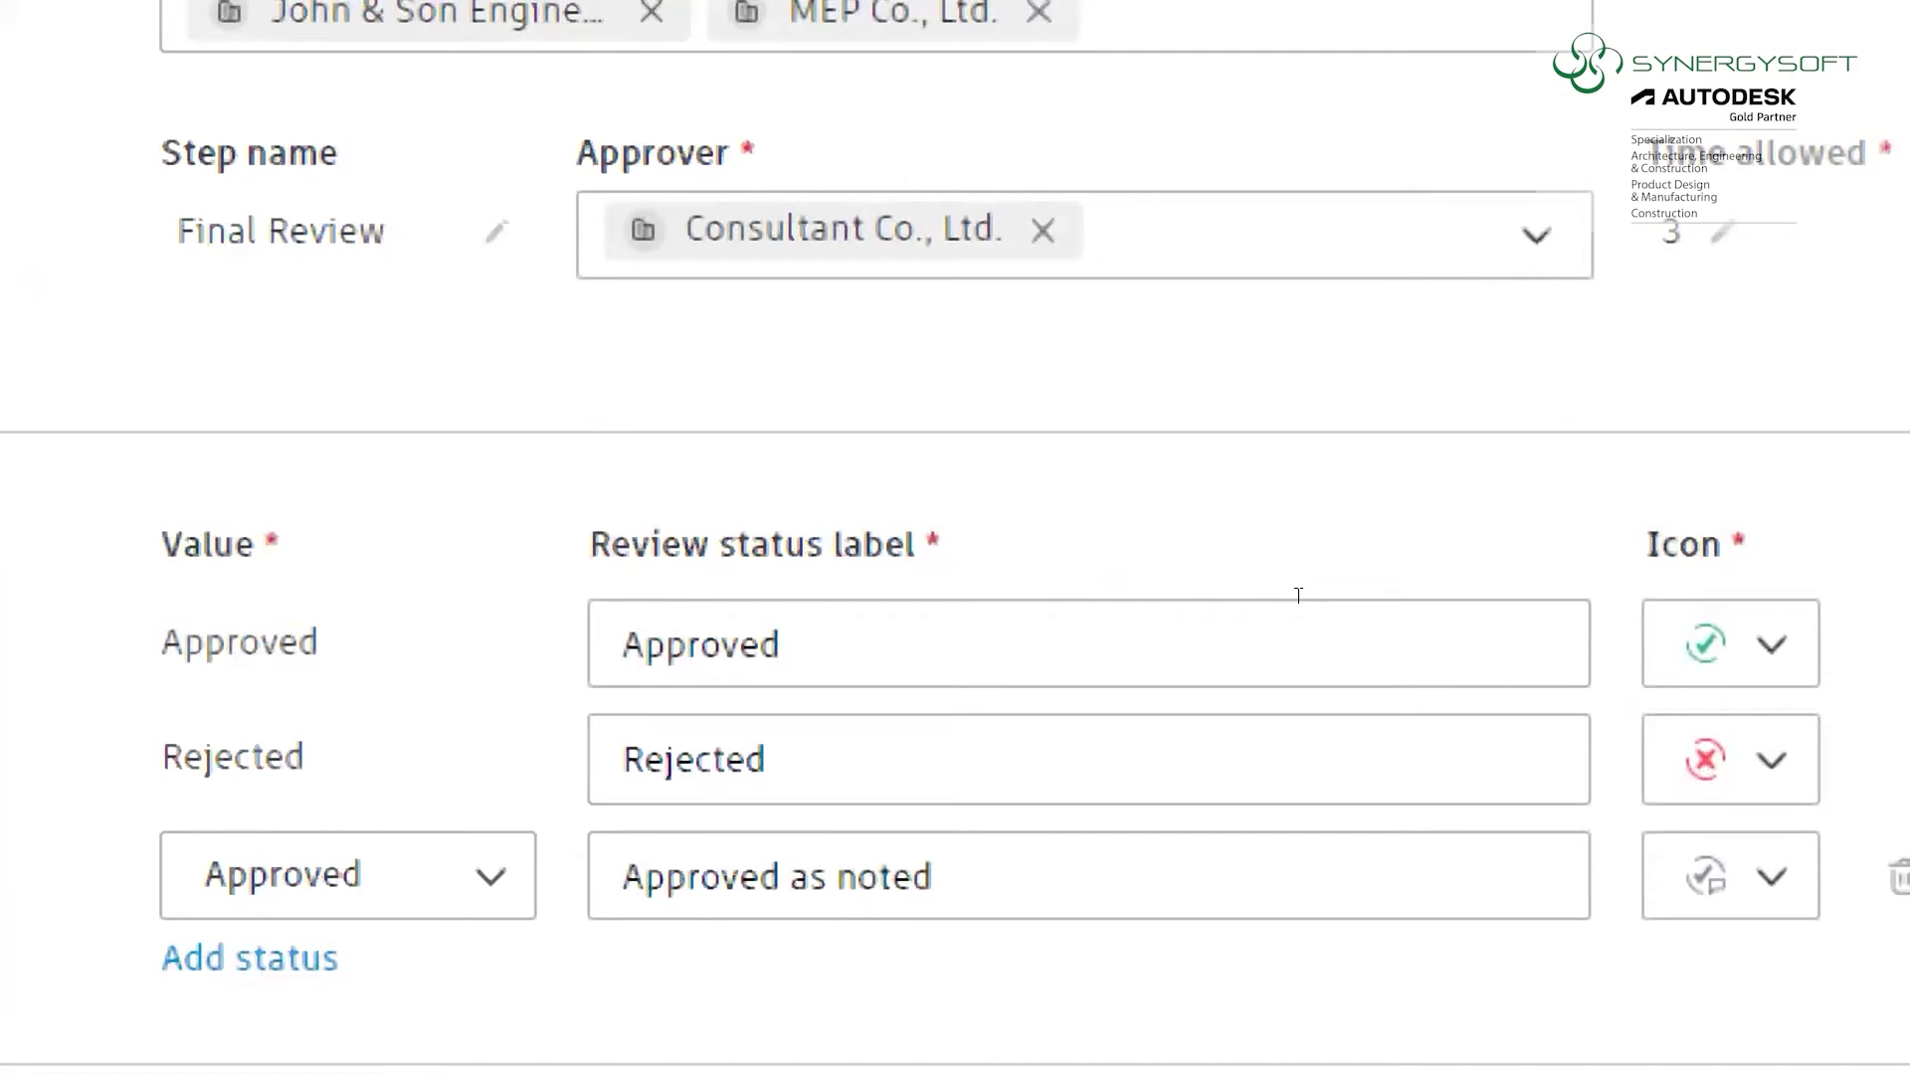
click(1160, 606)
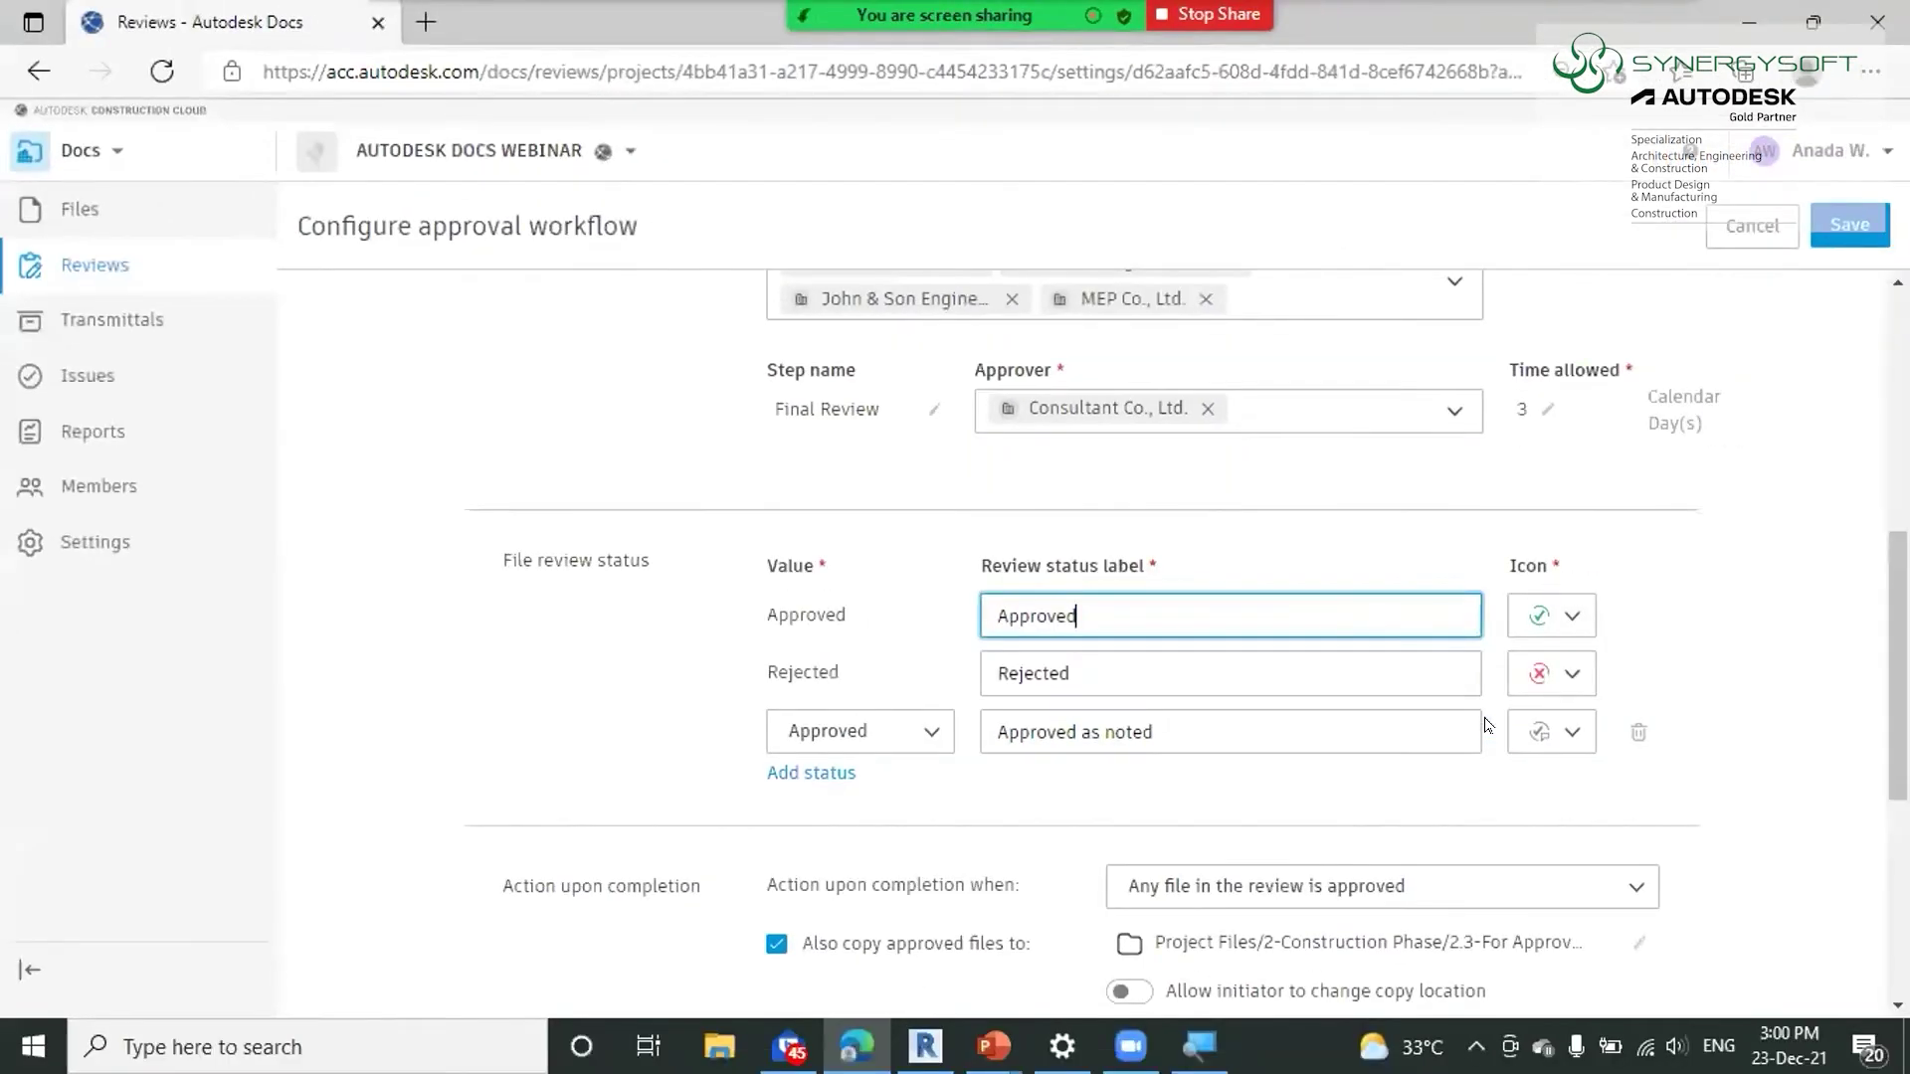
Add and then delete an extra review status row, and cancel the workflow configuration without changes
click(800, 778)
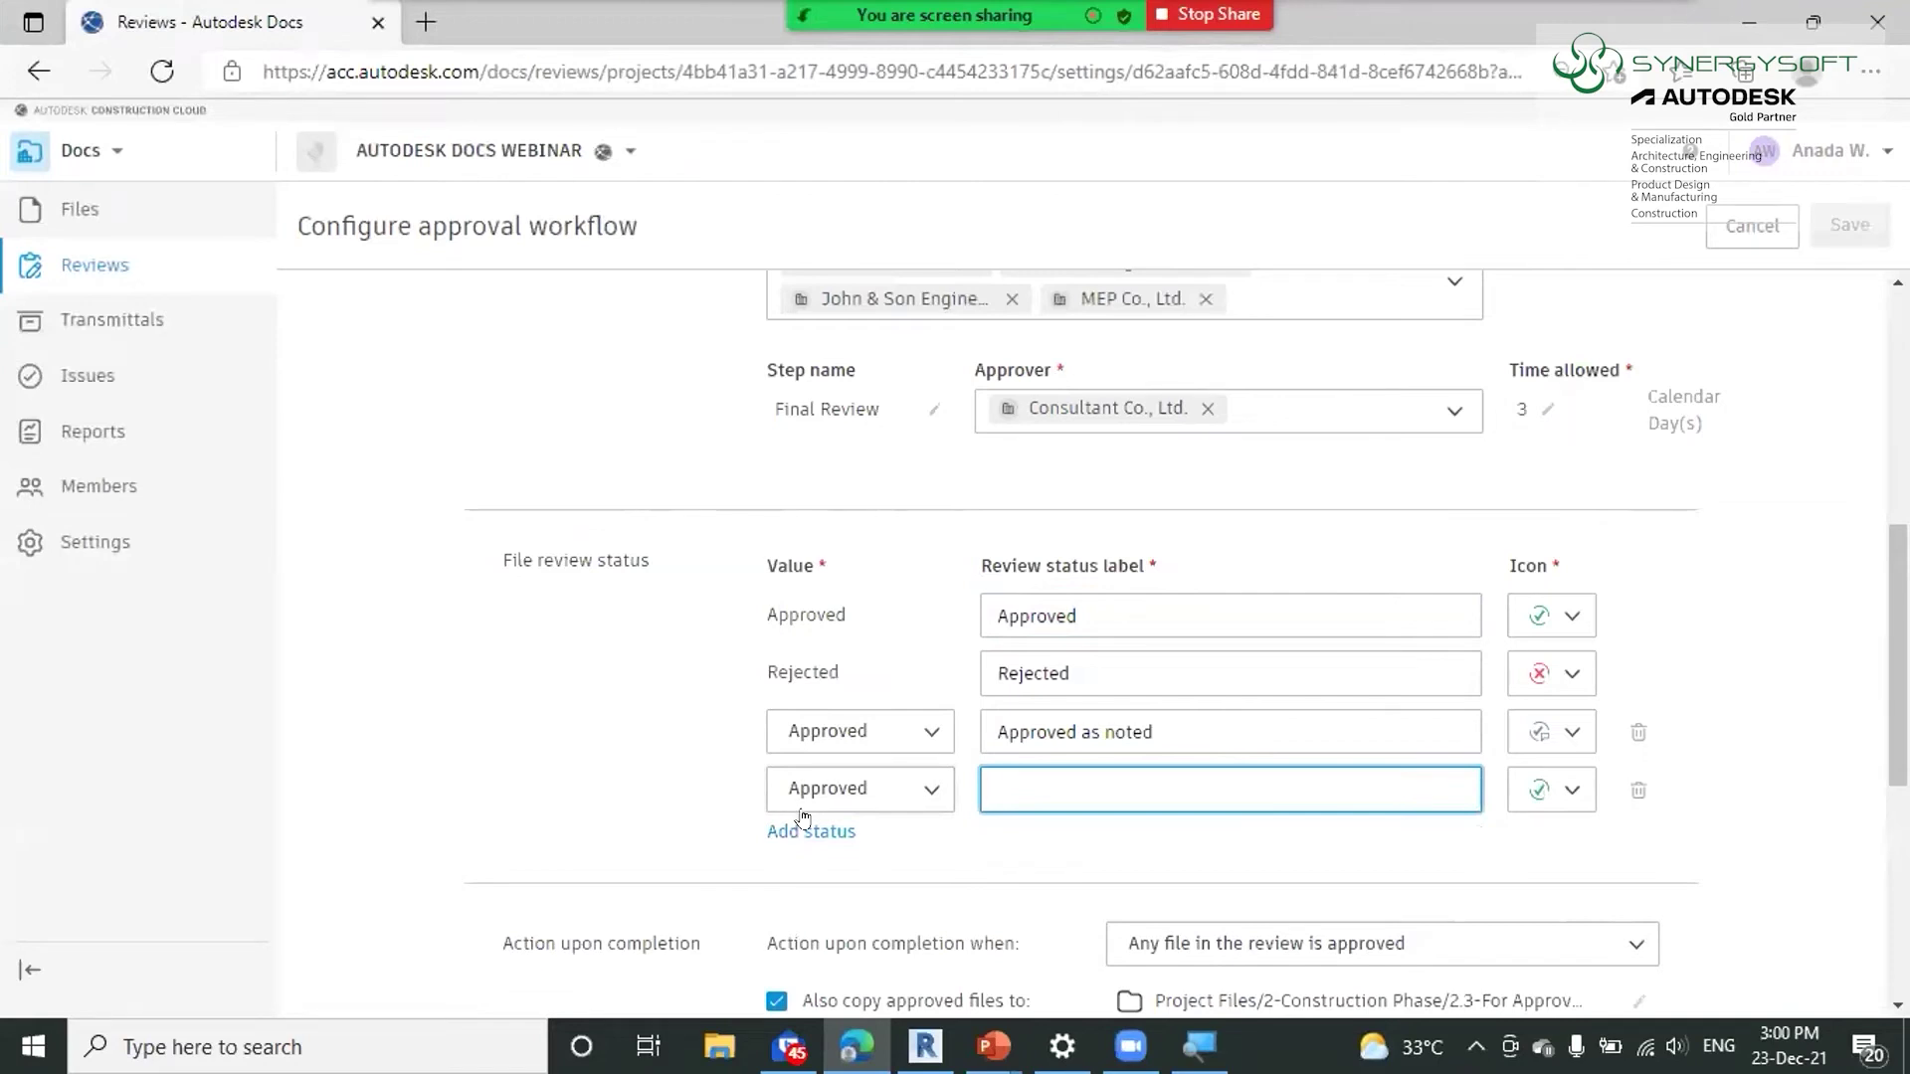
click(1639, 790)
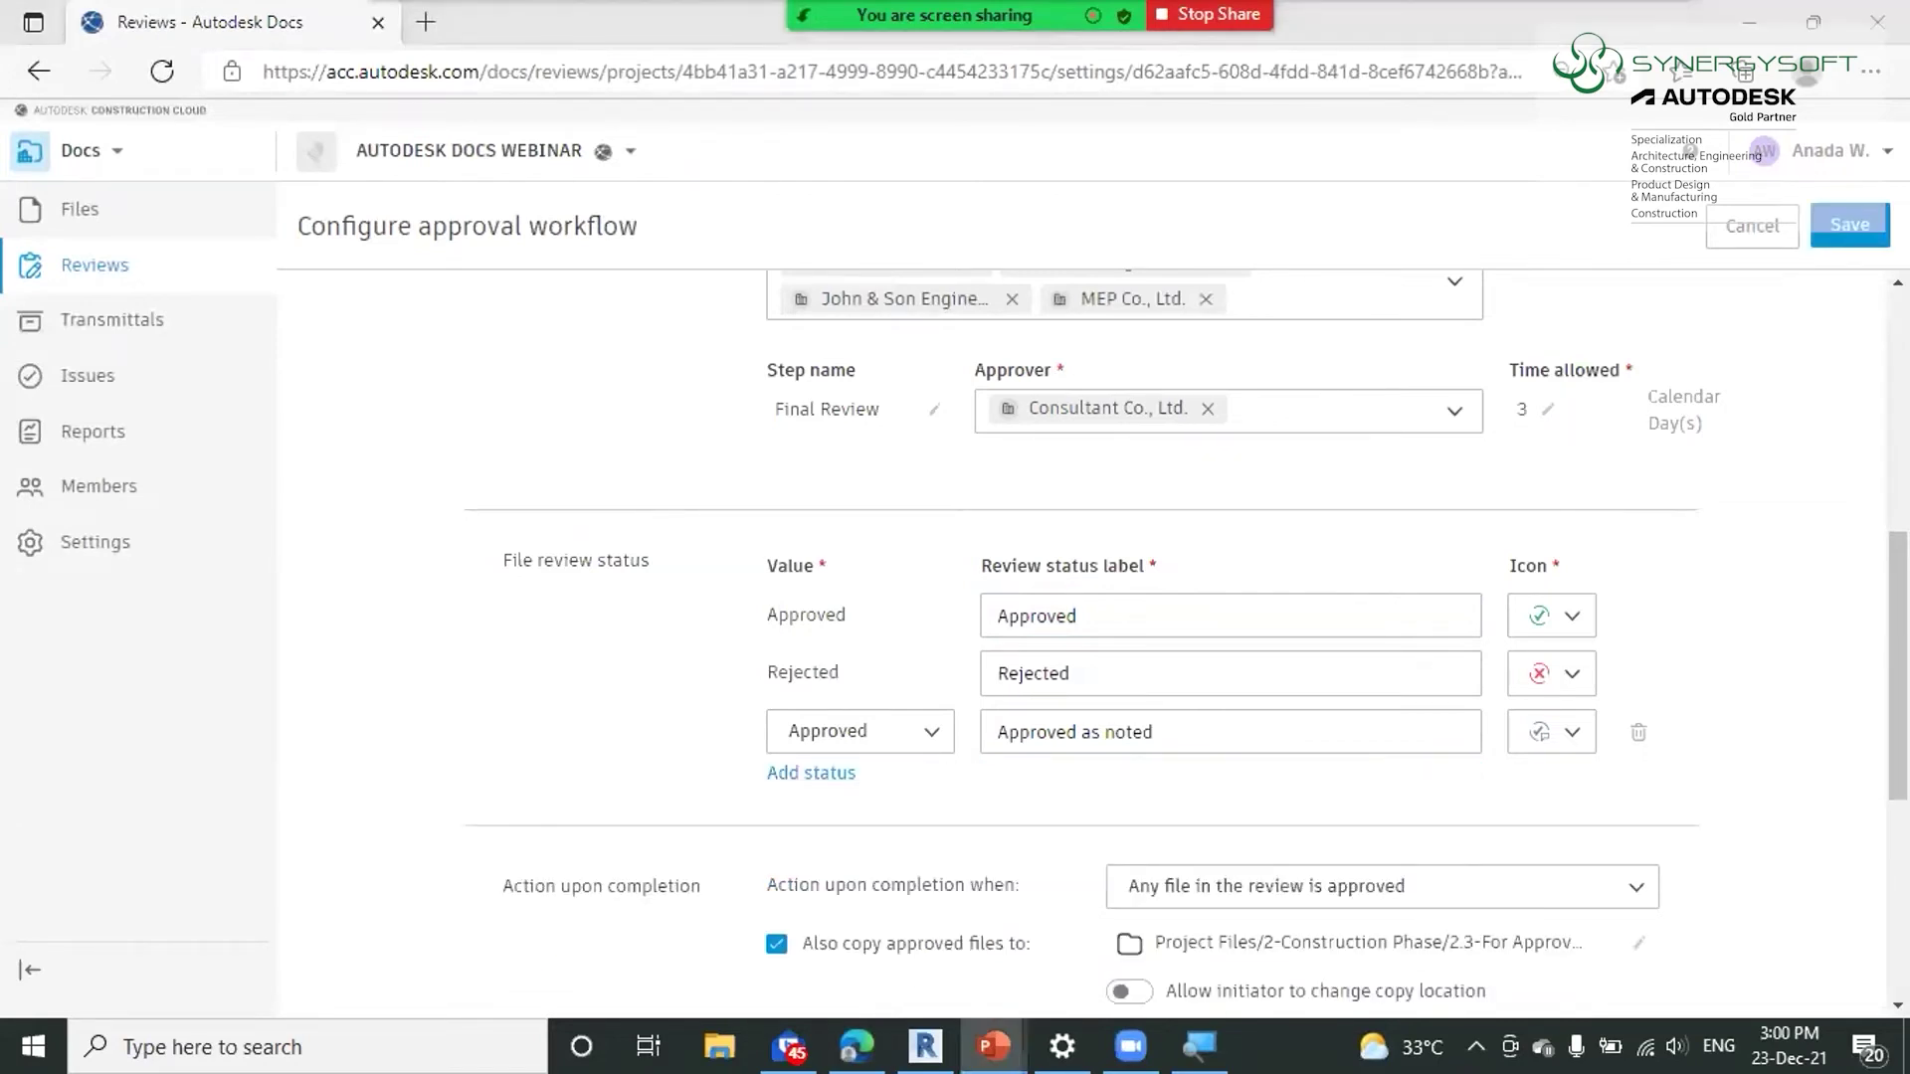
scroll(1880, 736, down, 2)
scroll(1880, 735, down, 2)
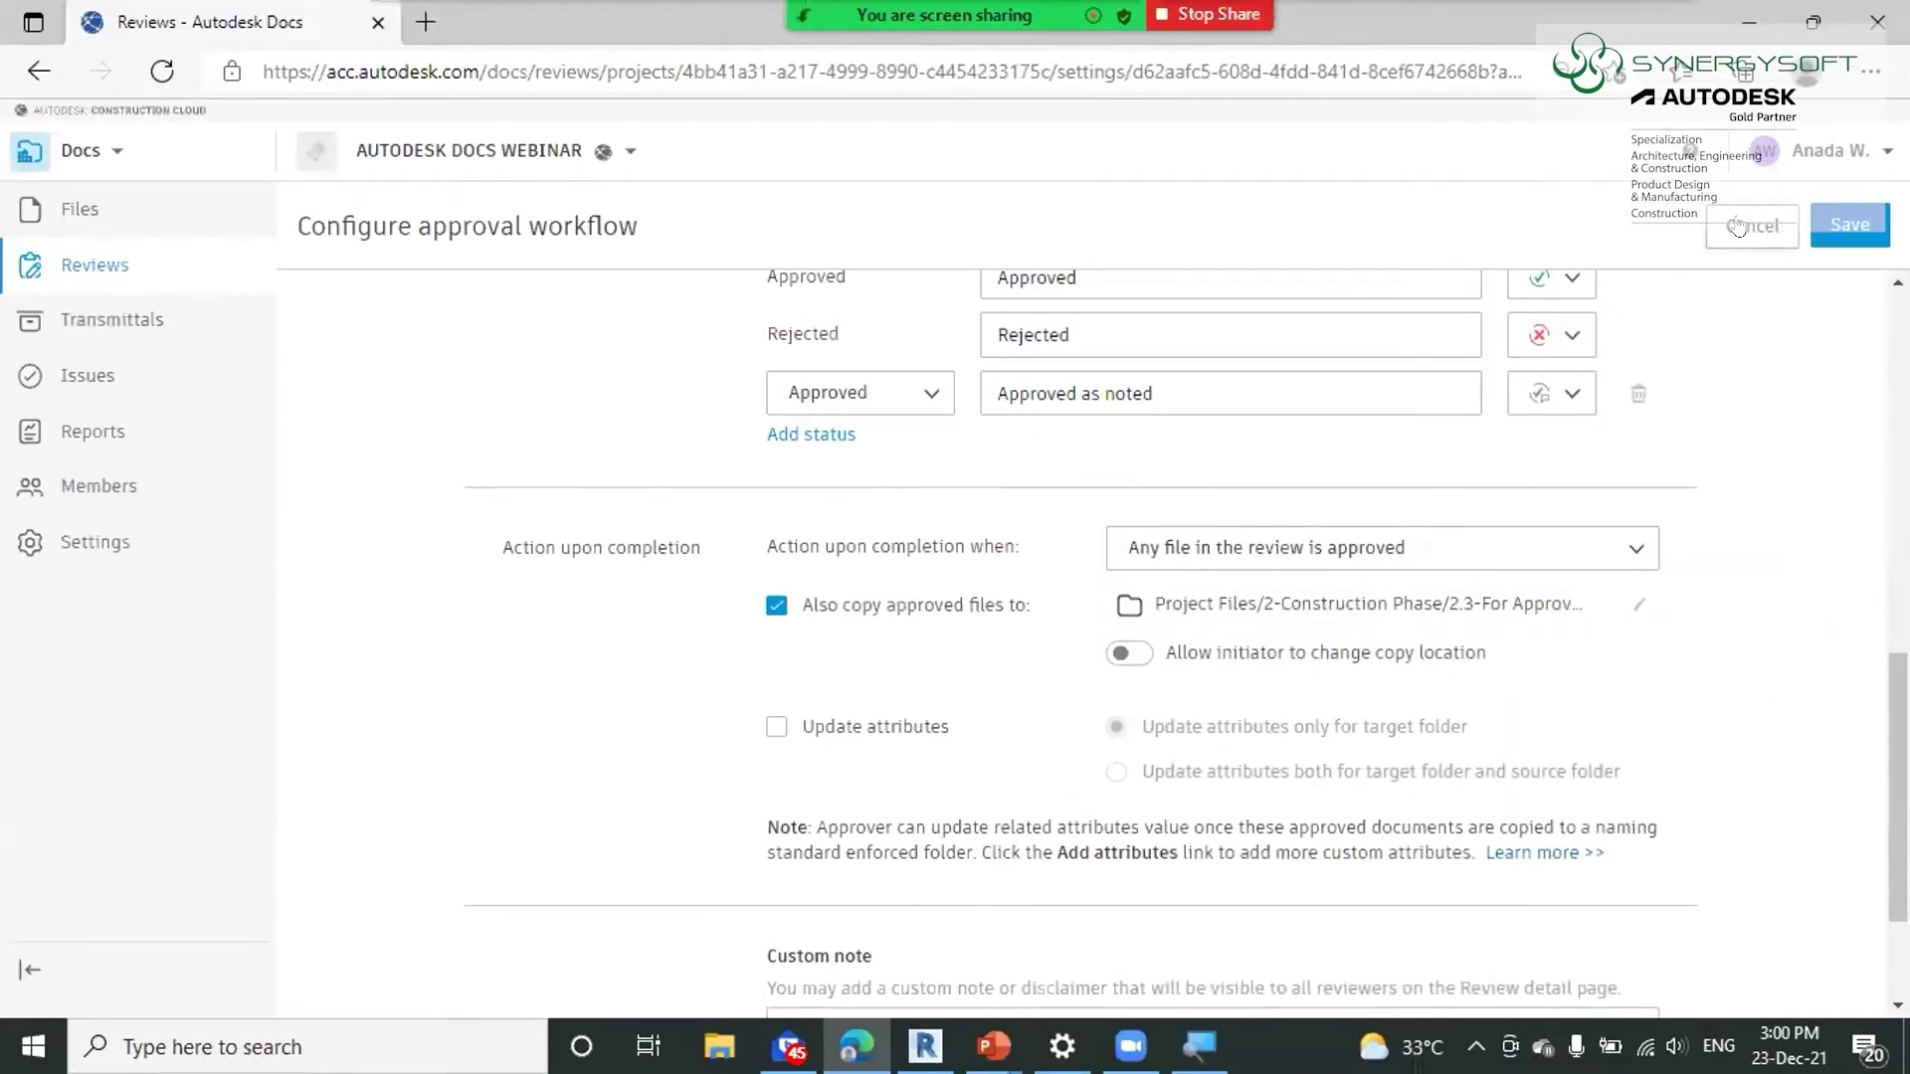
click(1738, 227)
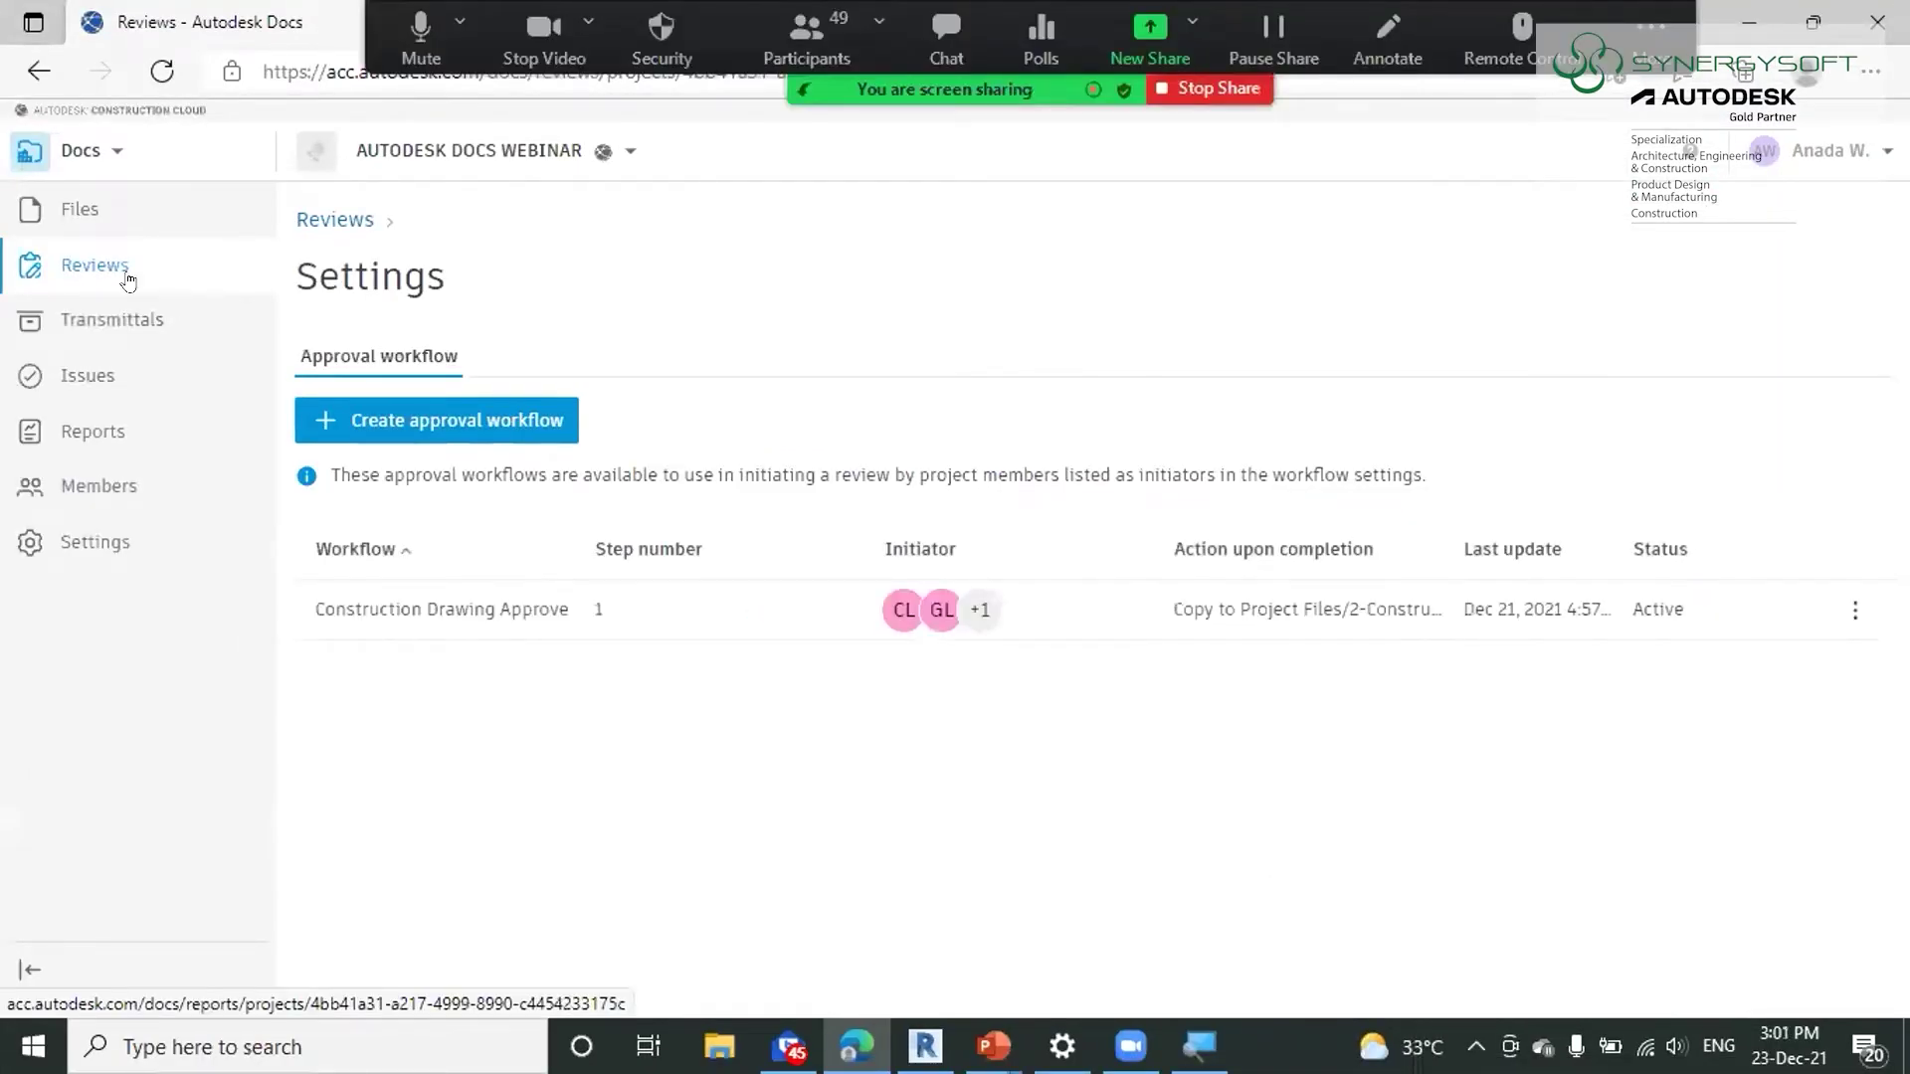
Browse Project Files to the 2.2.1.1-PDF folder and add SSS-JSE-M2-CM-S-0001 through 0004 to the review
click(94, 265)
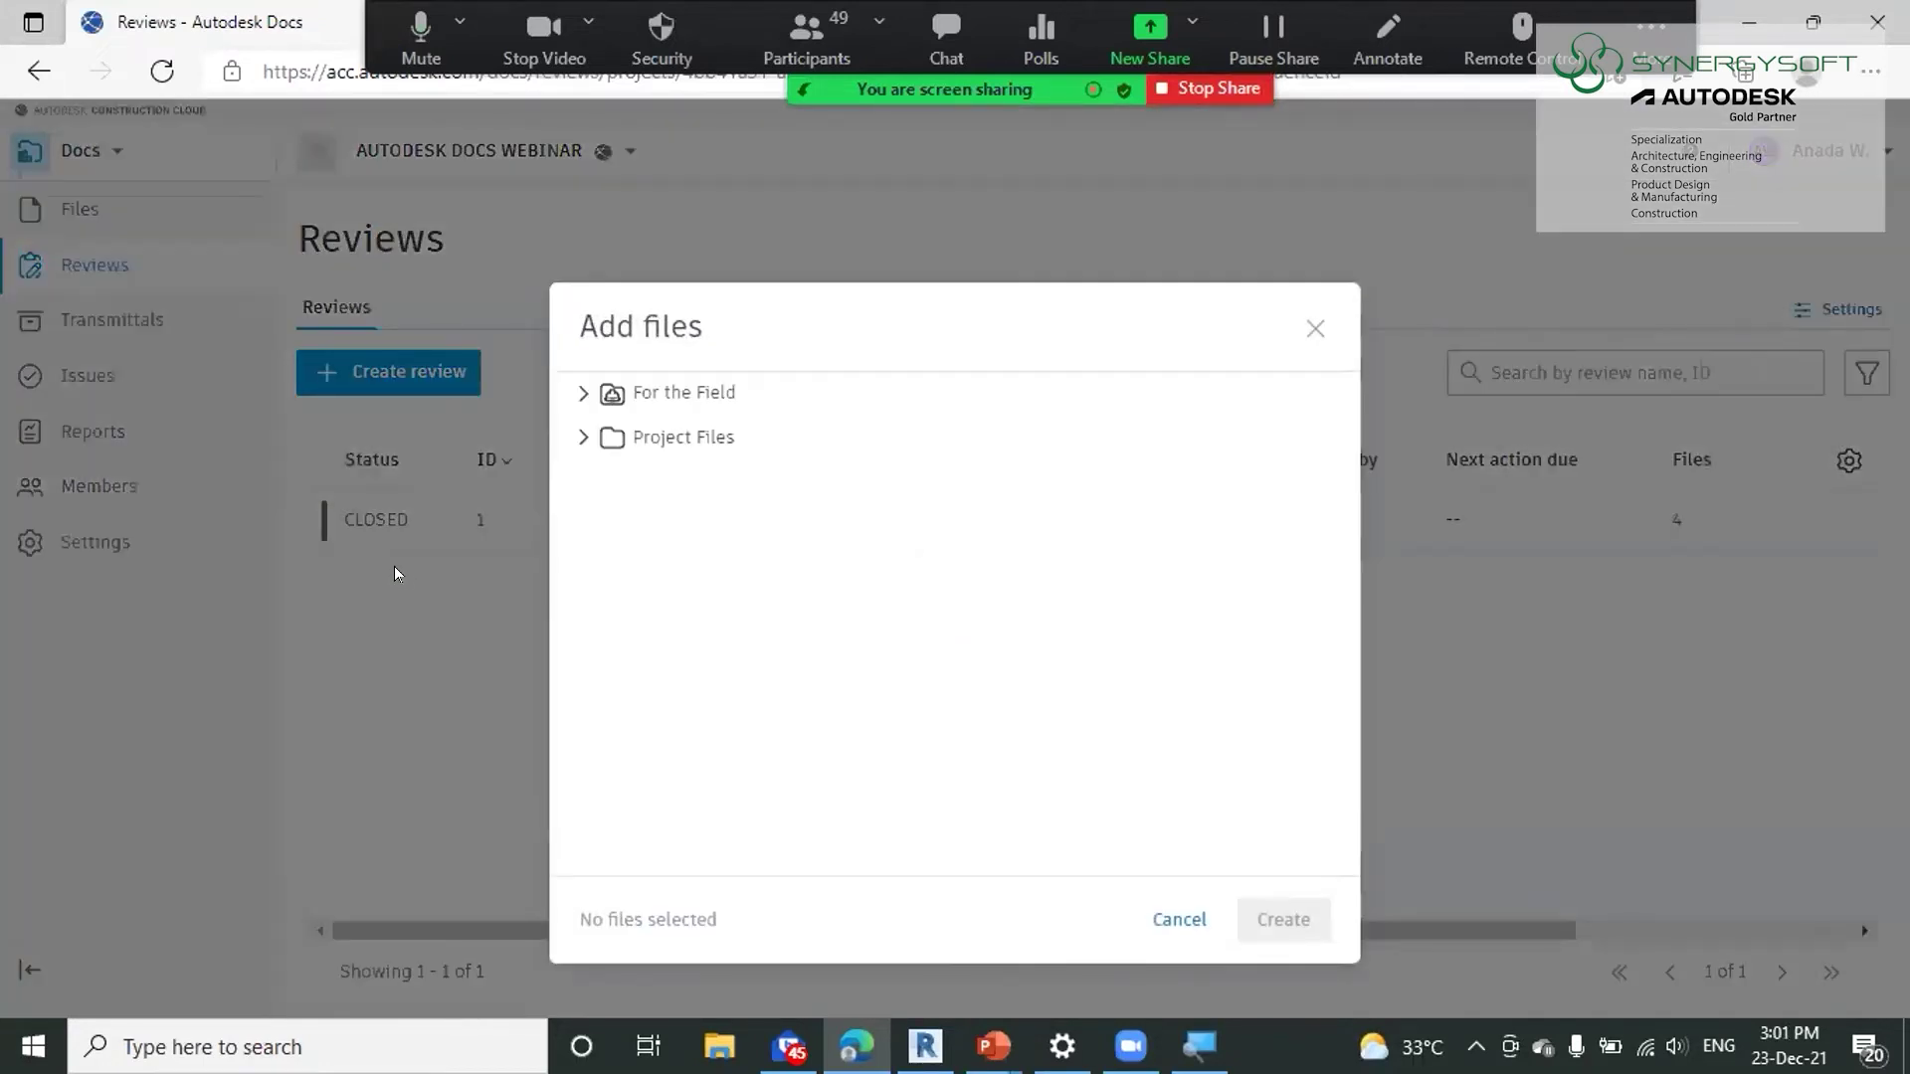
click(681, 437)
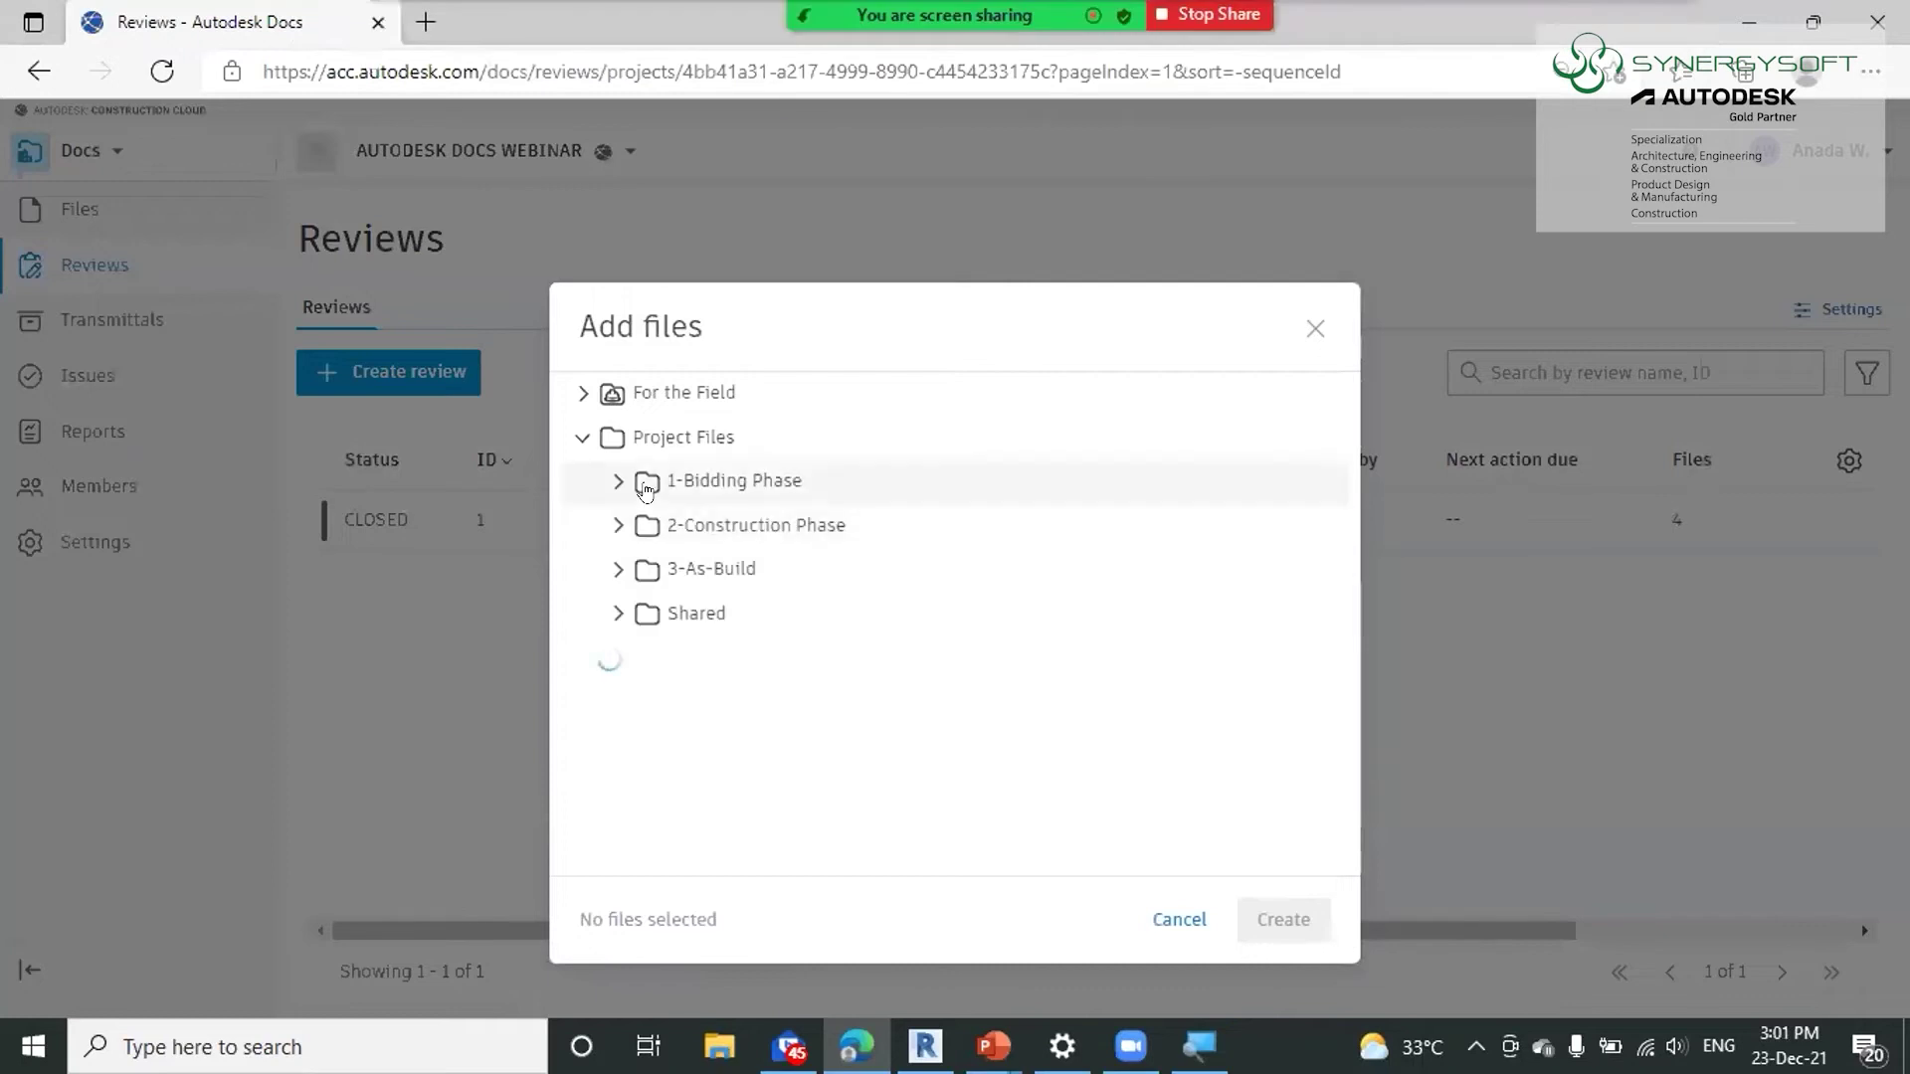
click(619, 526)
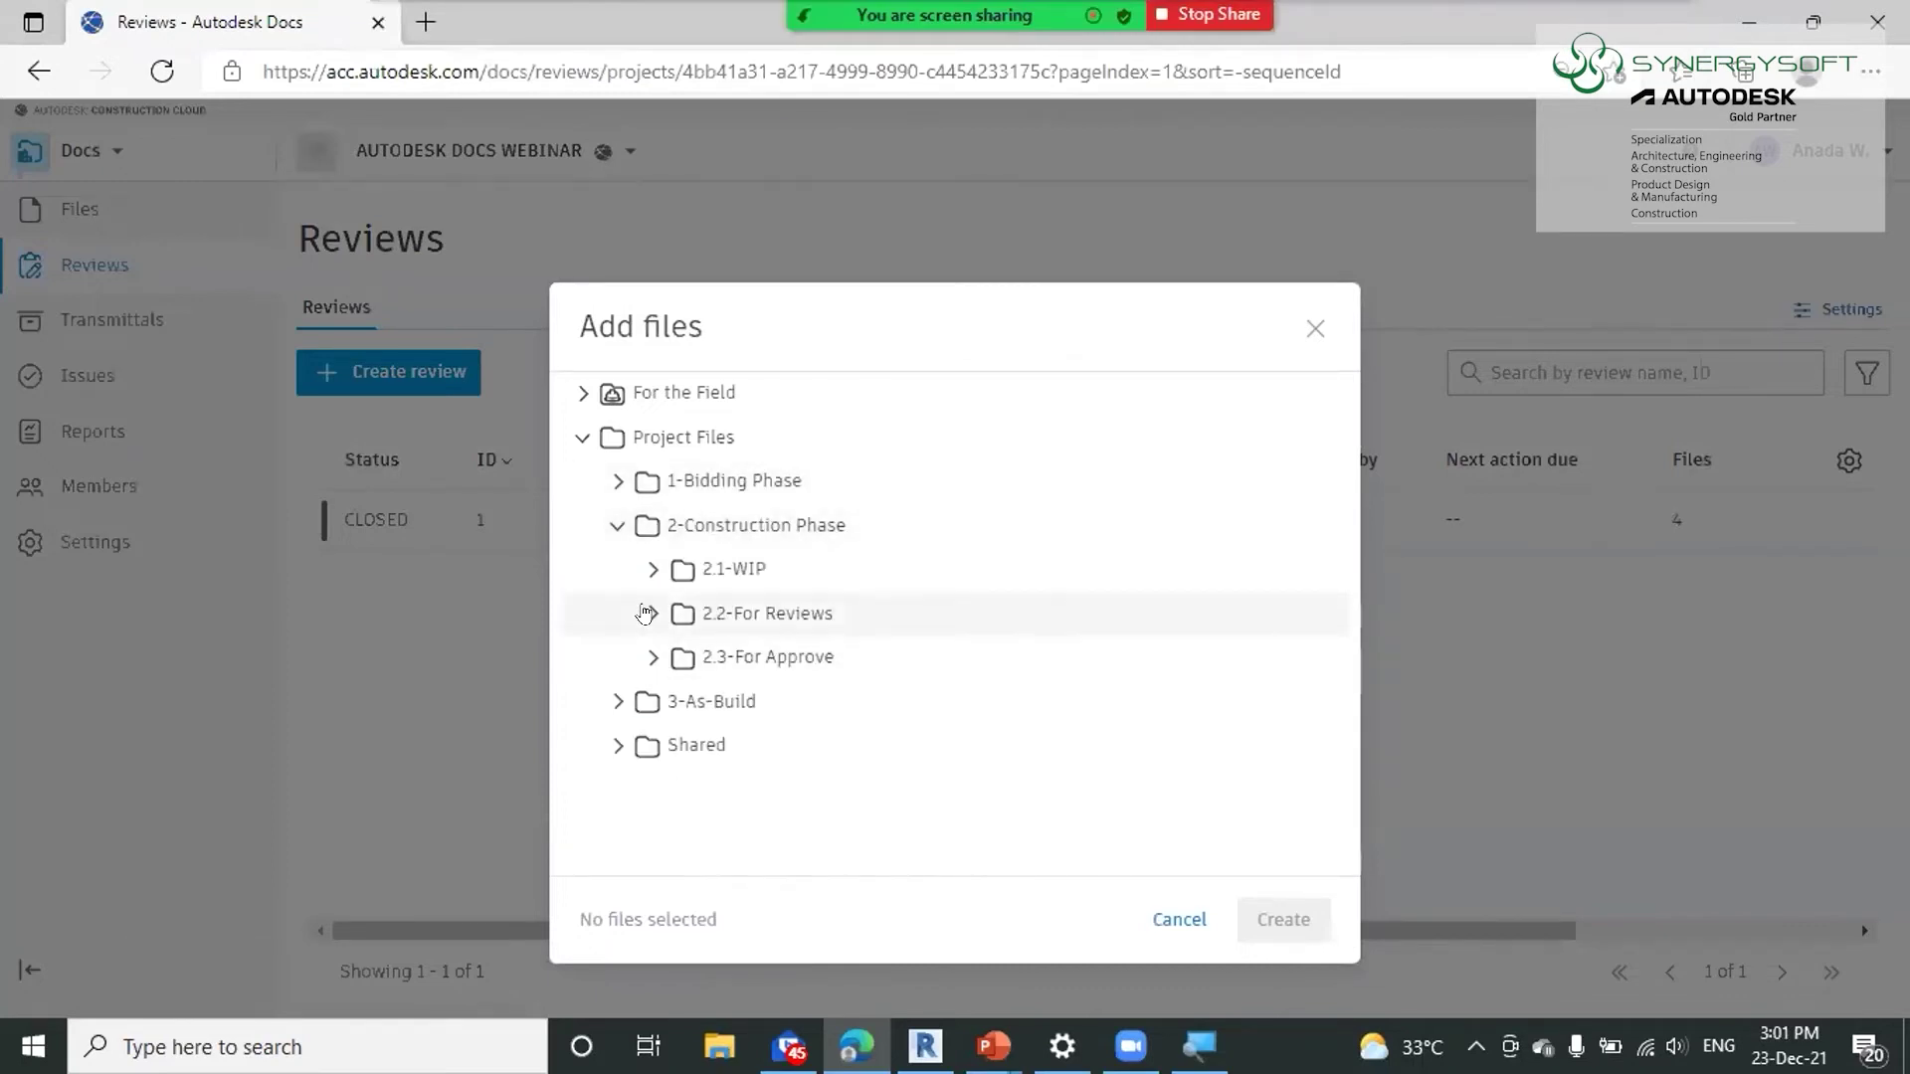
click(669, 617)
click(687, 657)
click(774, 701)
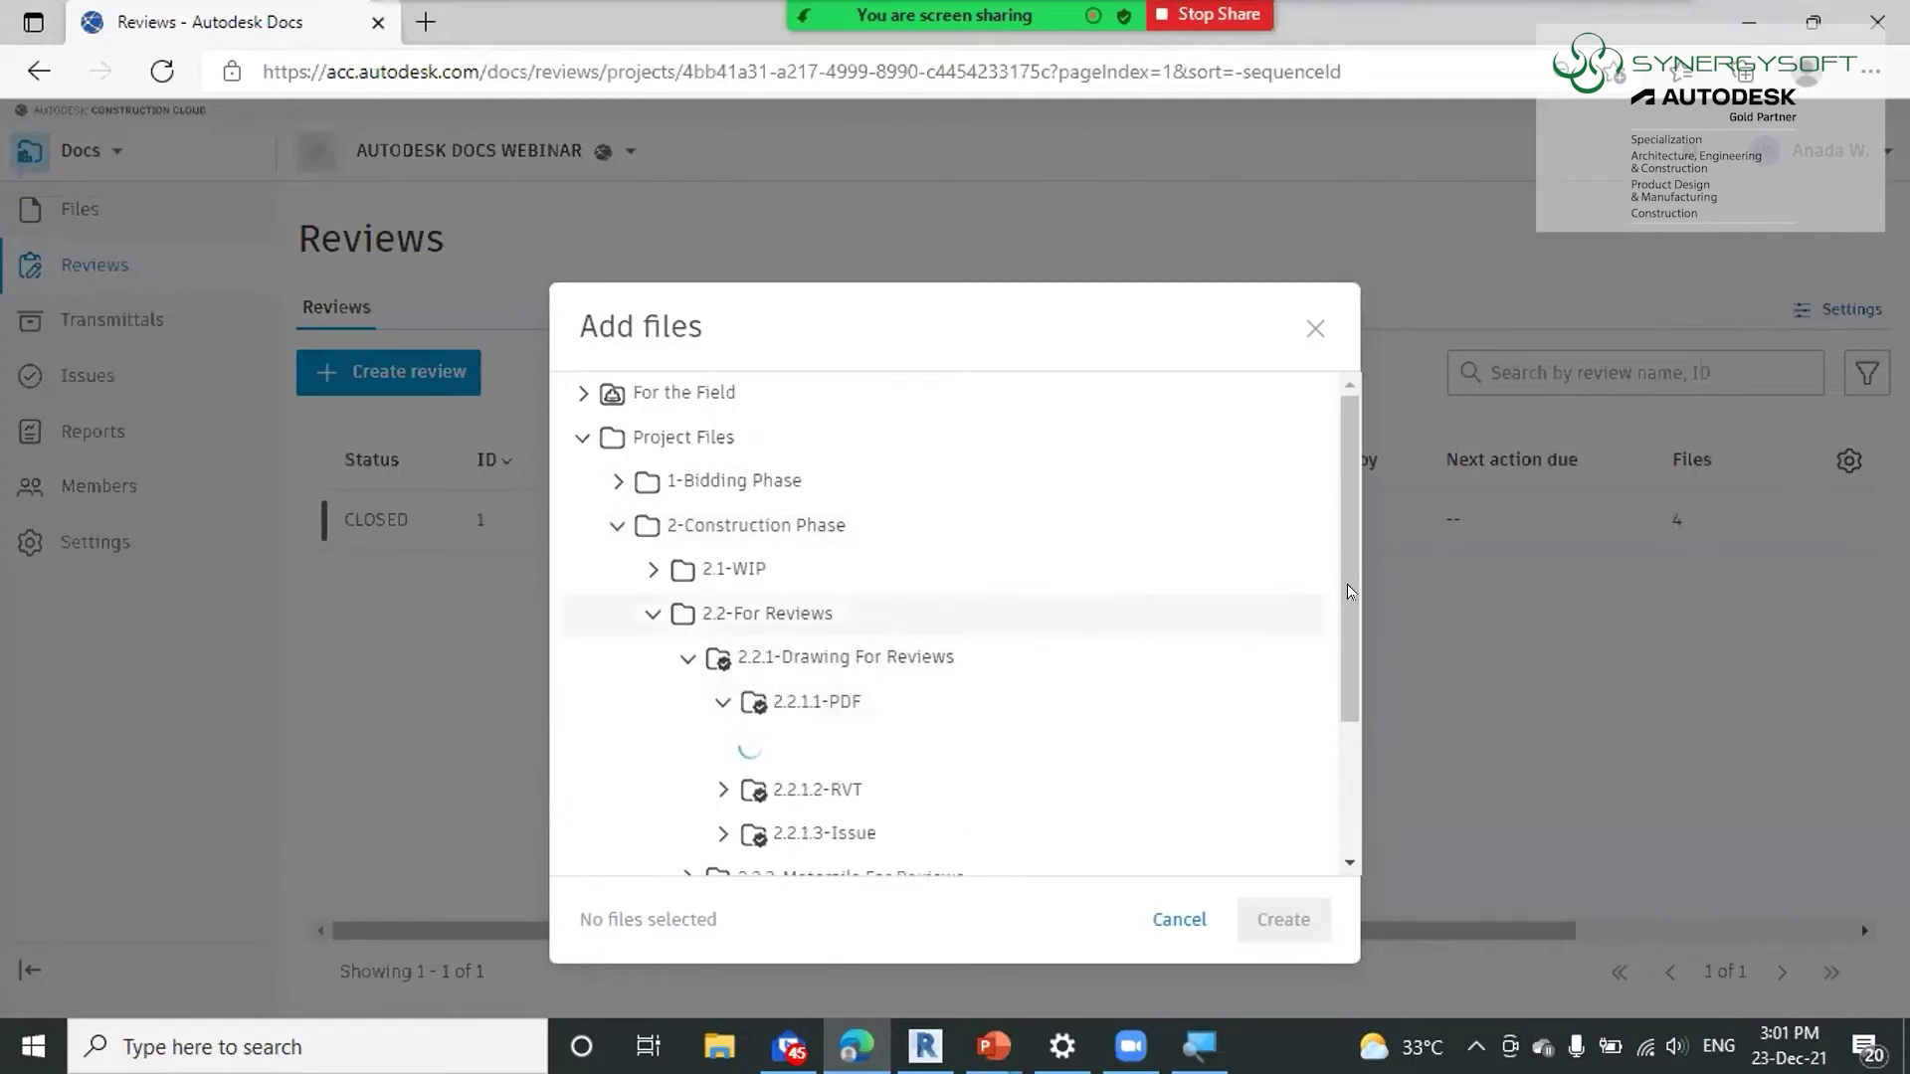
scroll(970, 668, down, 1)
click(788, 607)
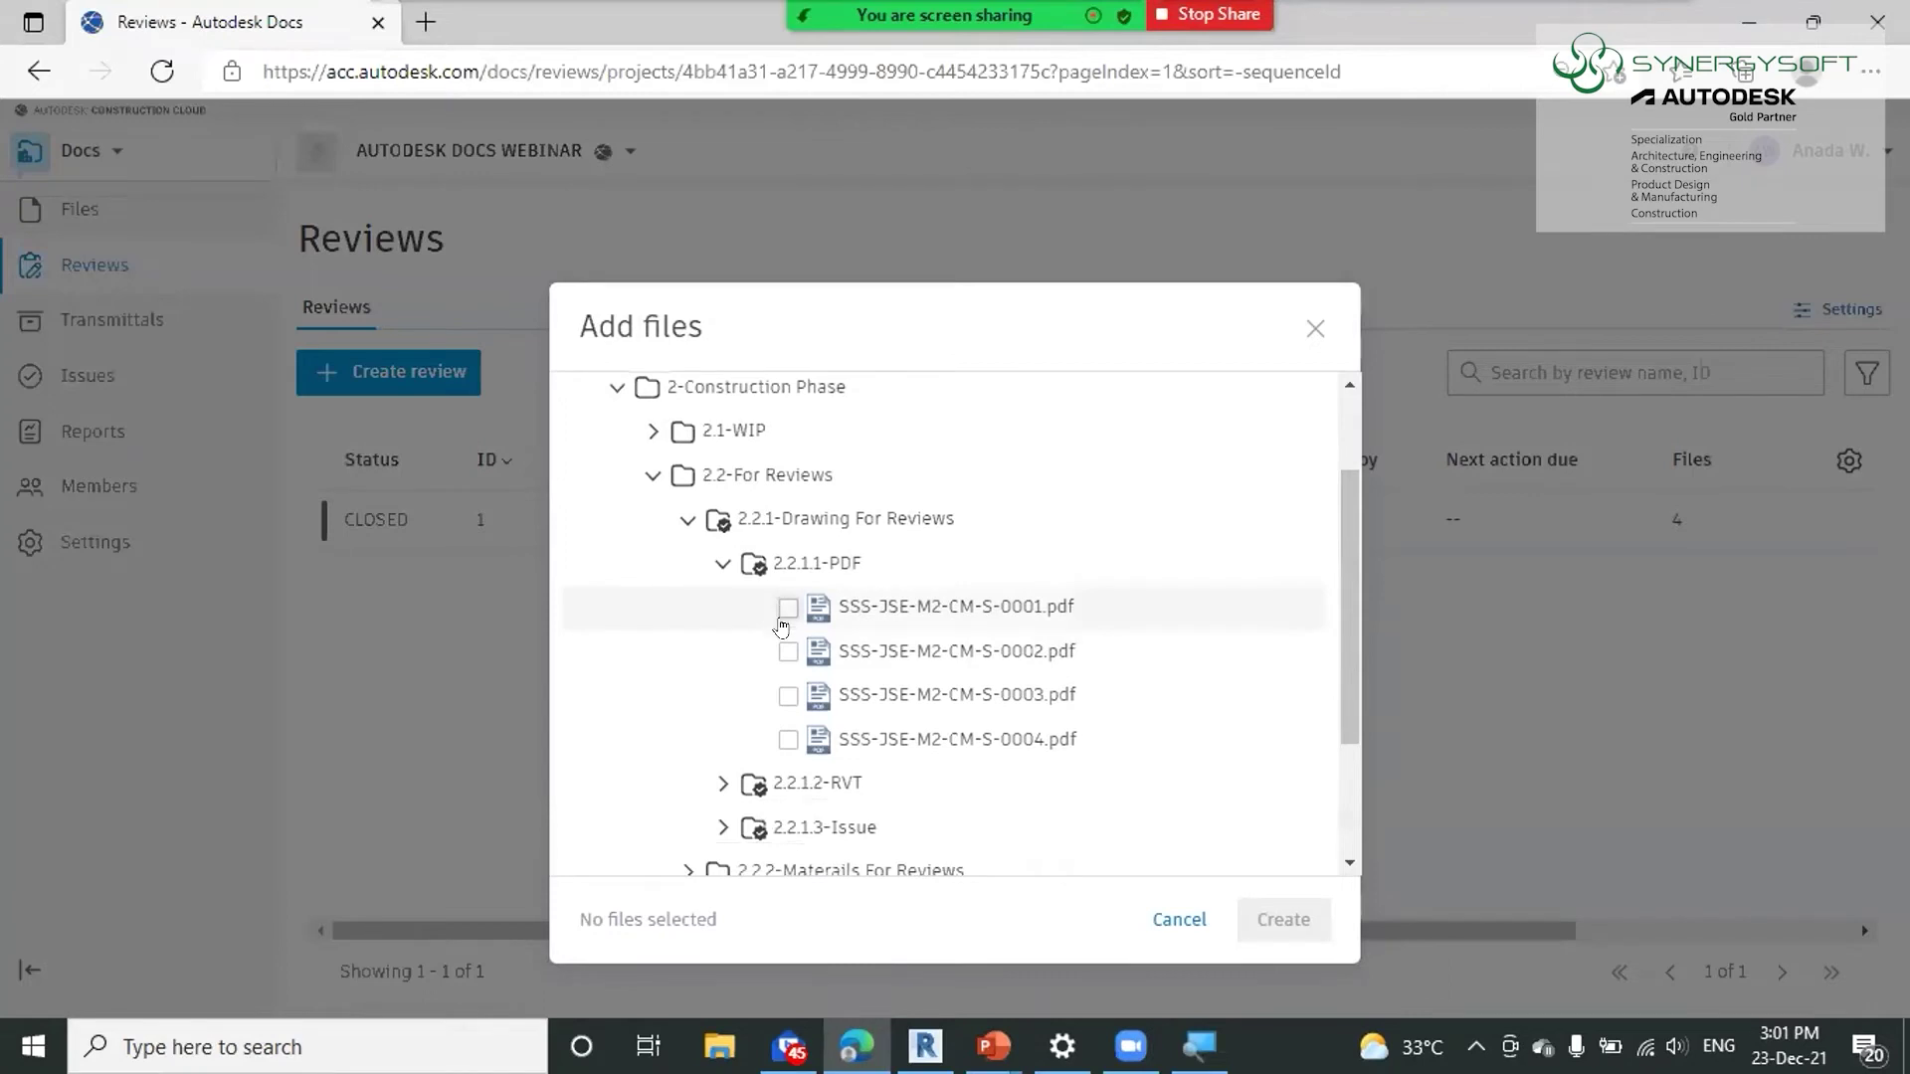
click(787, 651)
click(788, 695)
click(788, 740)
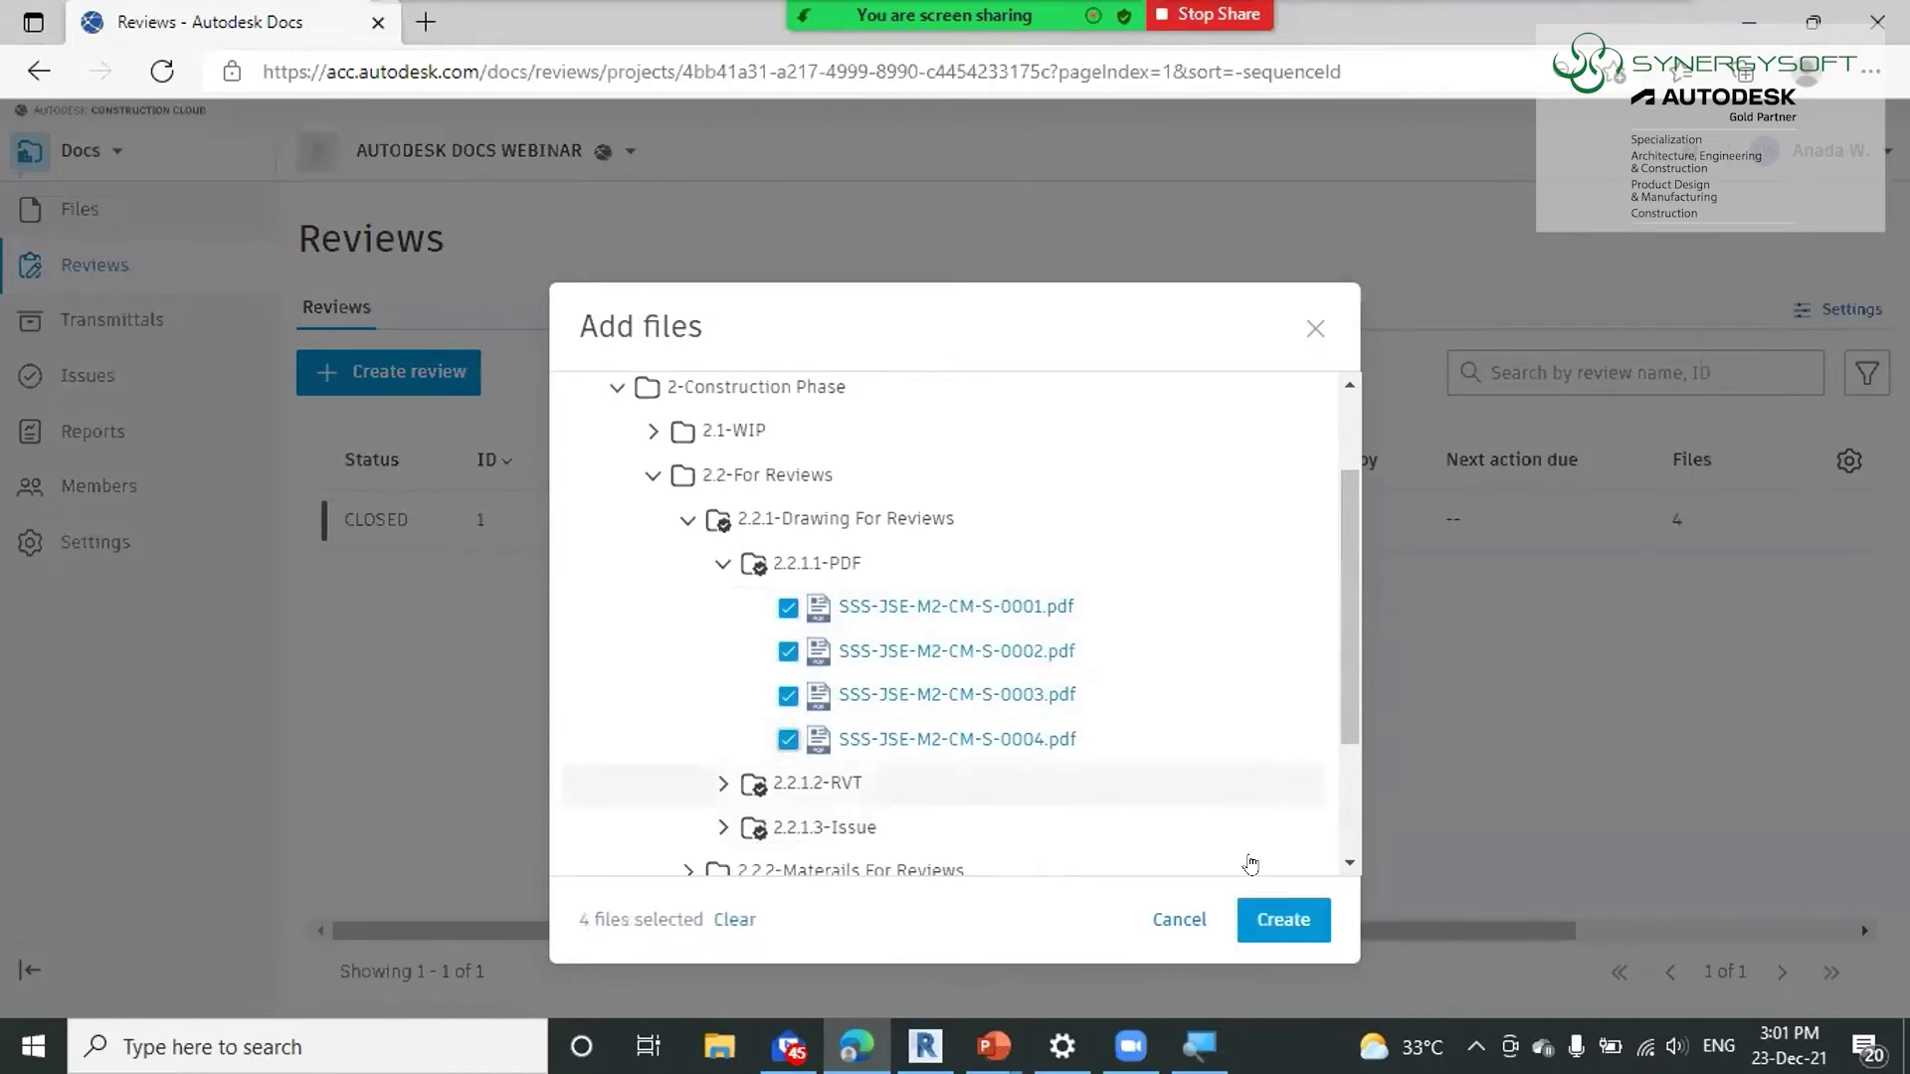
click(1292, 917)
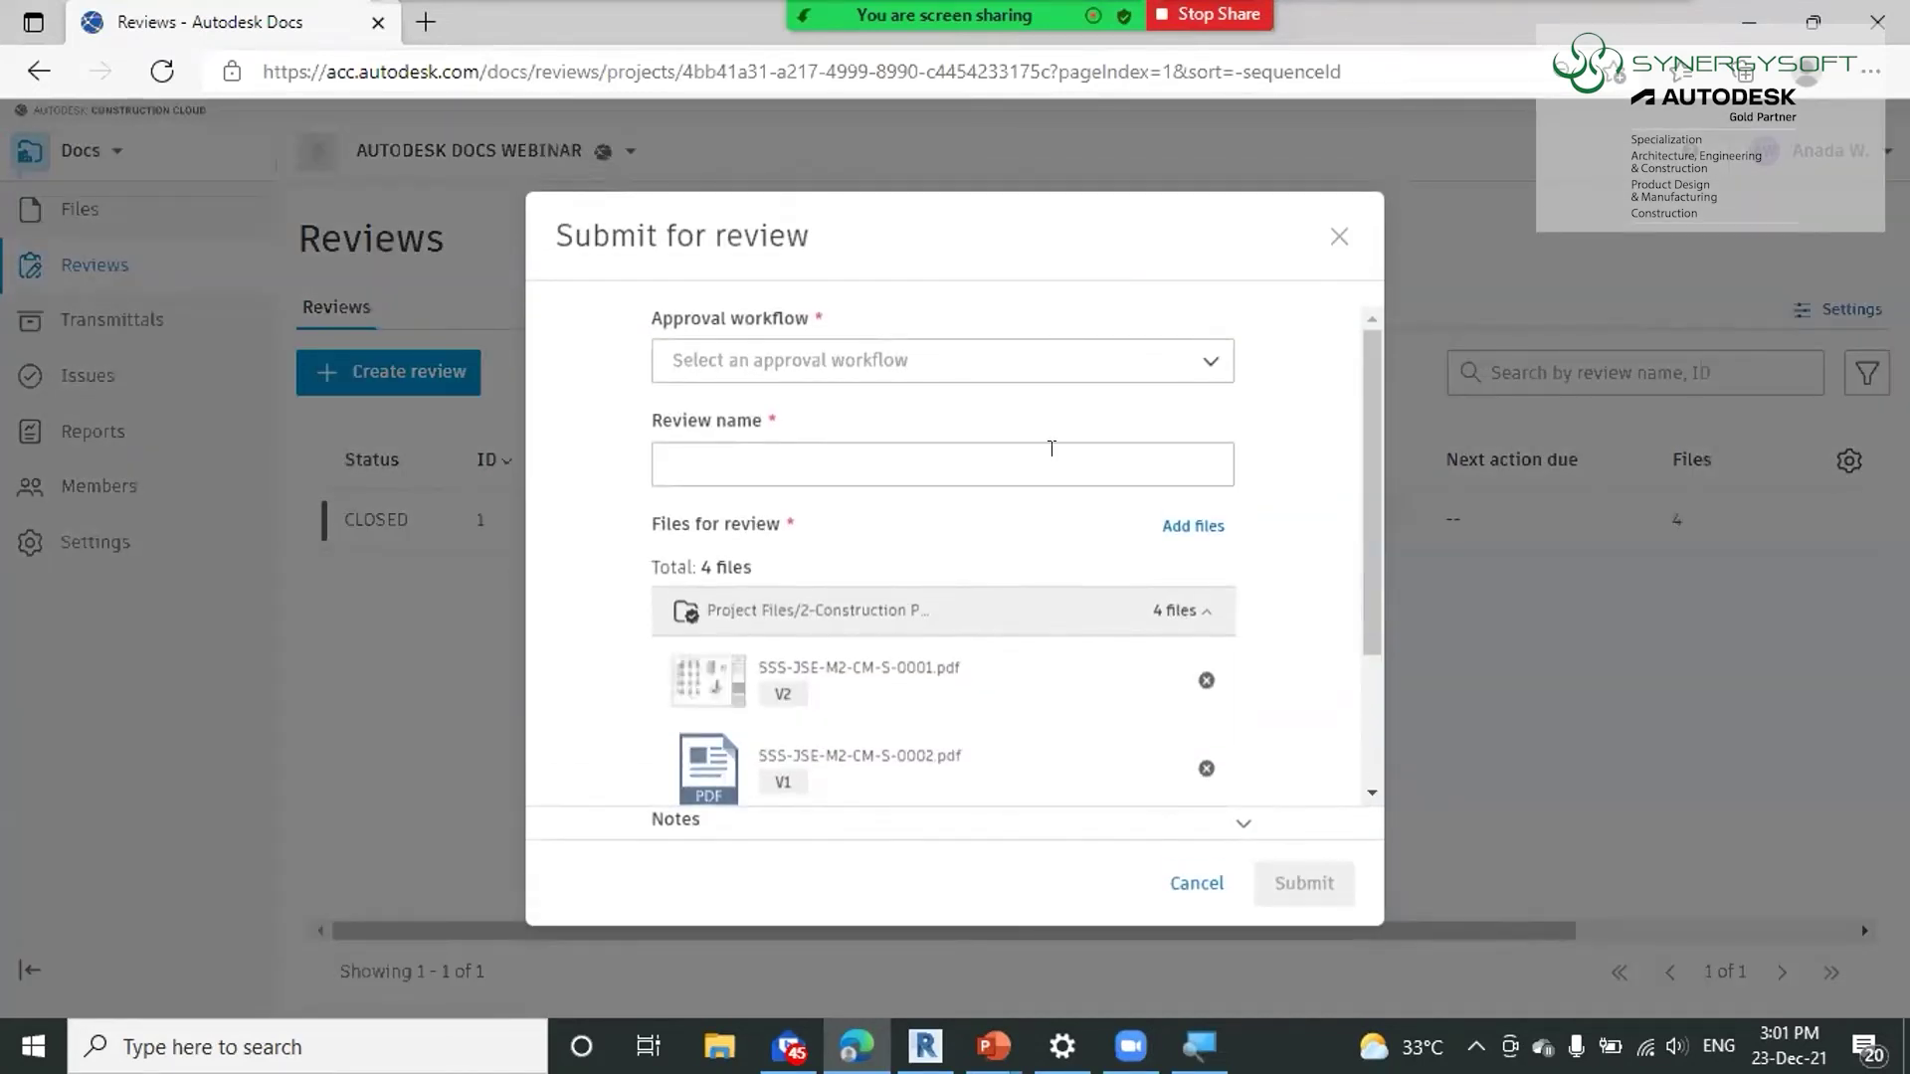
Reopen the file picker, browse back to the 2.2.1.1-PDF folder, and close it without adding files
click(1179, 527)
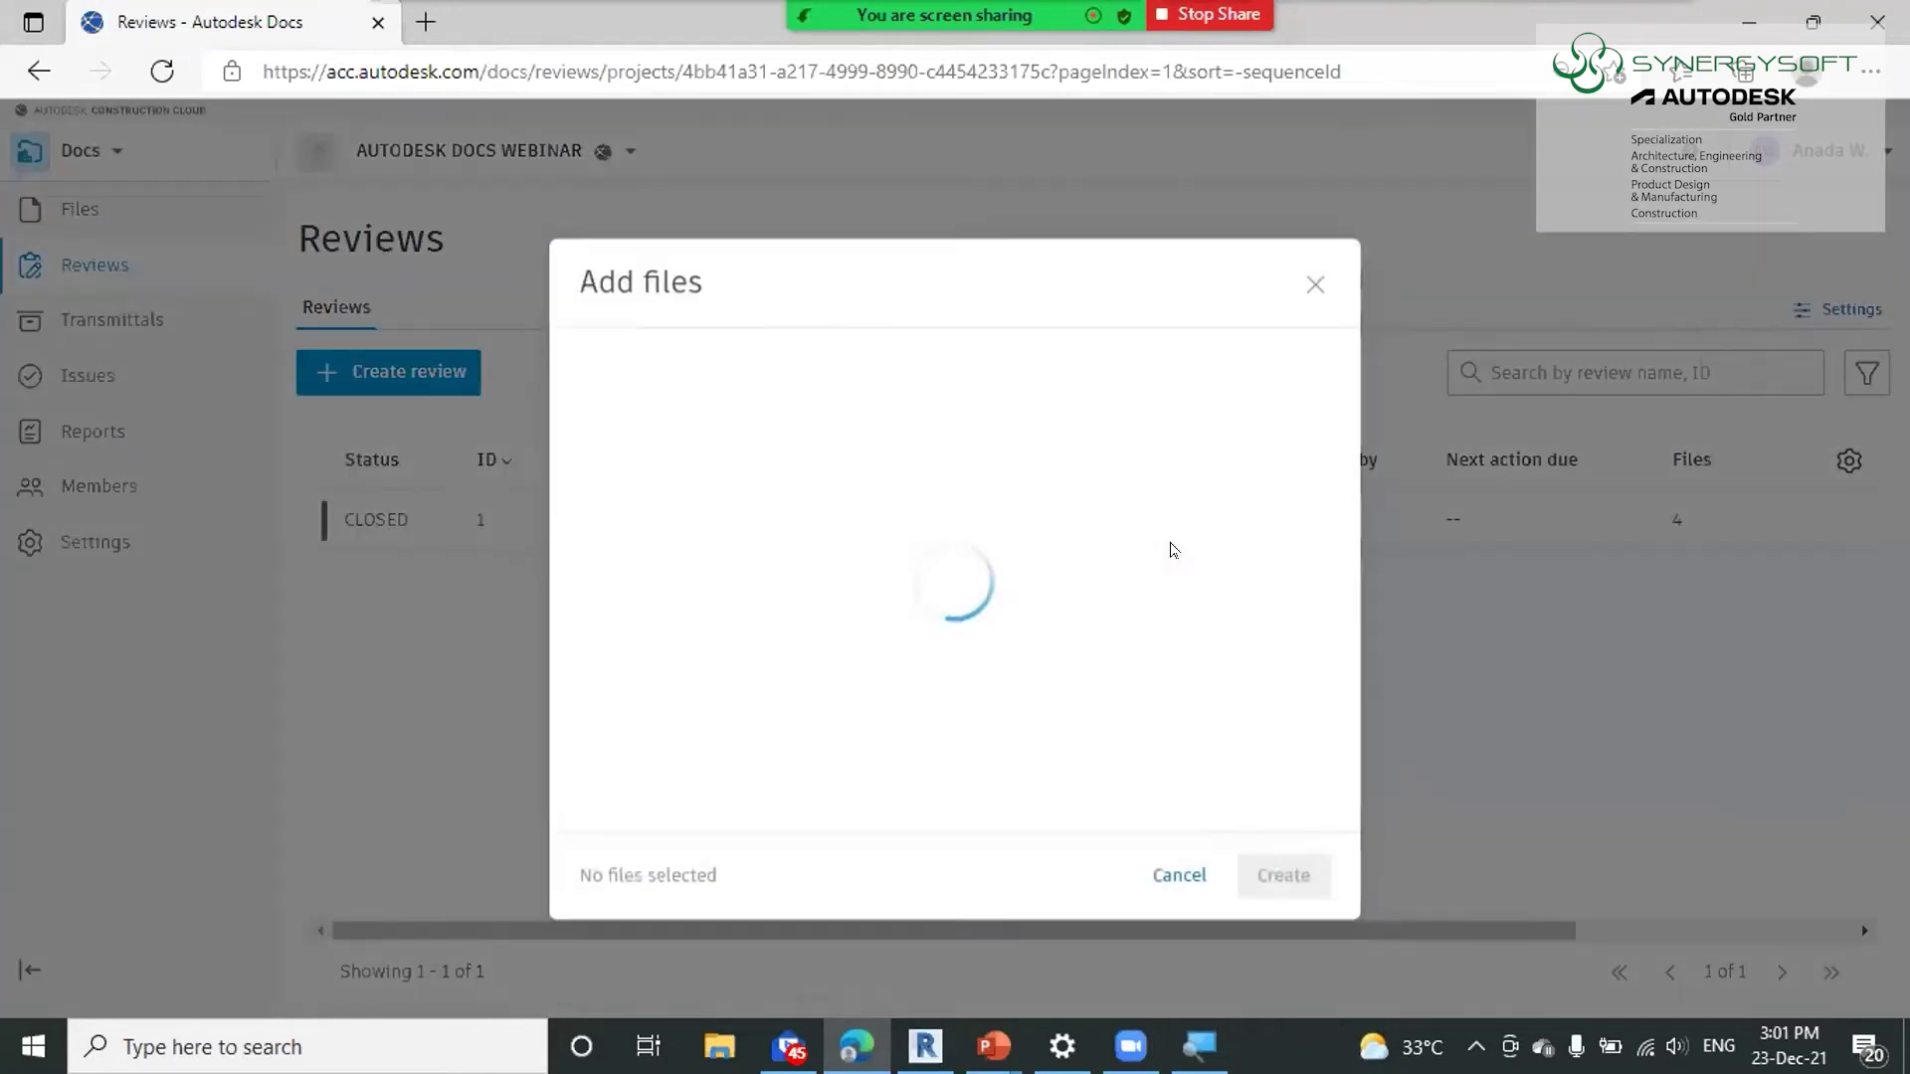
click(585, 442)
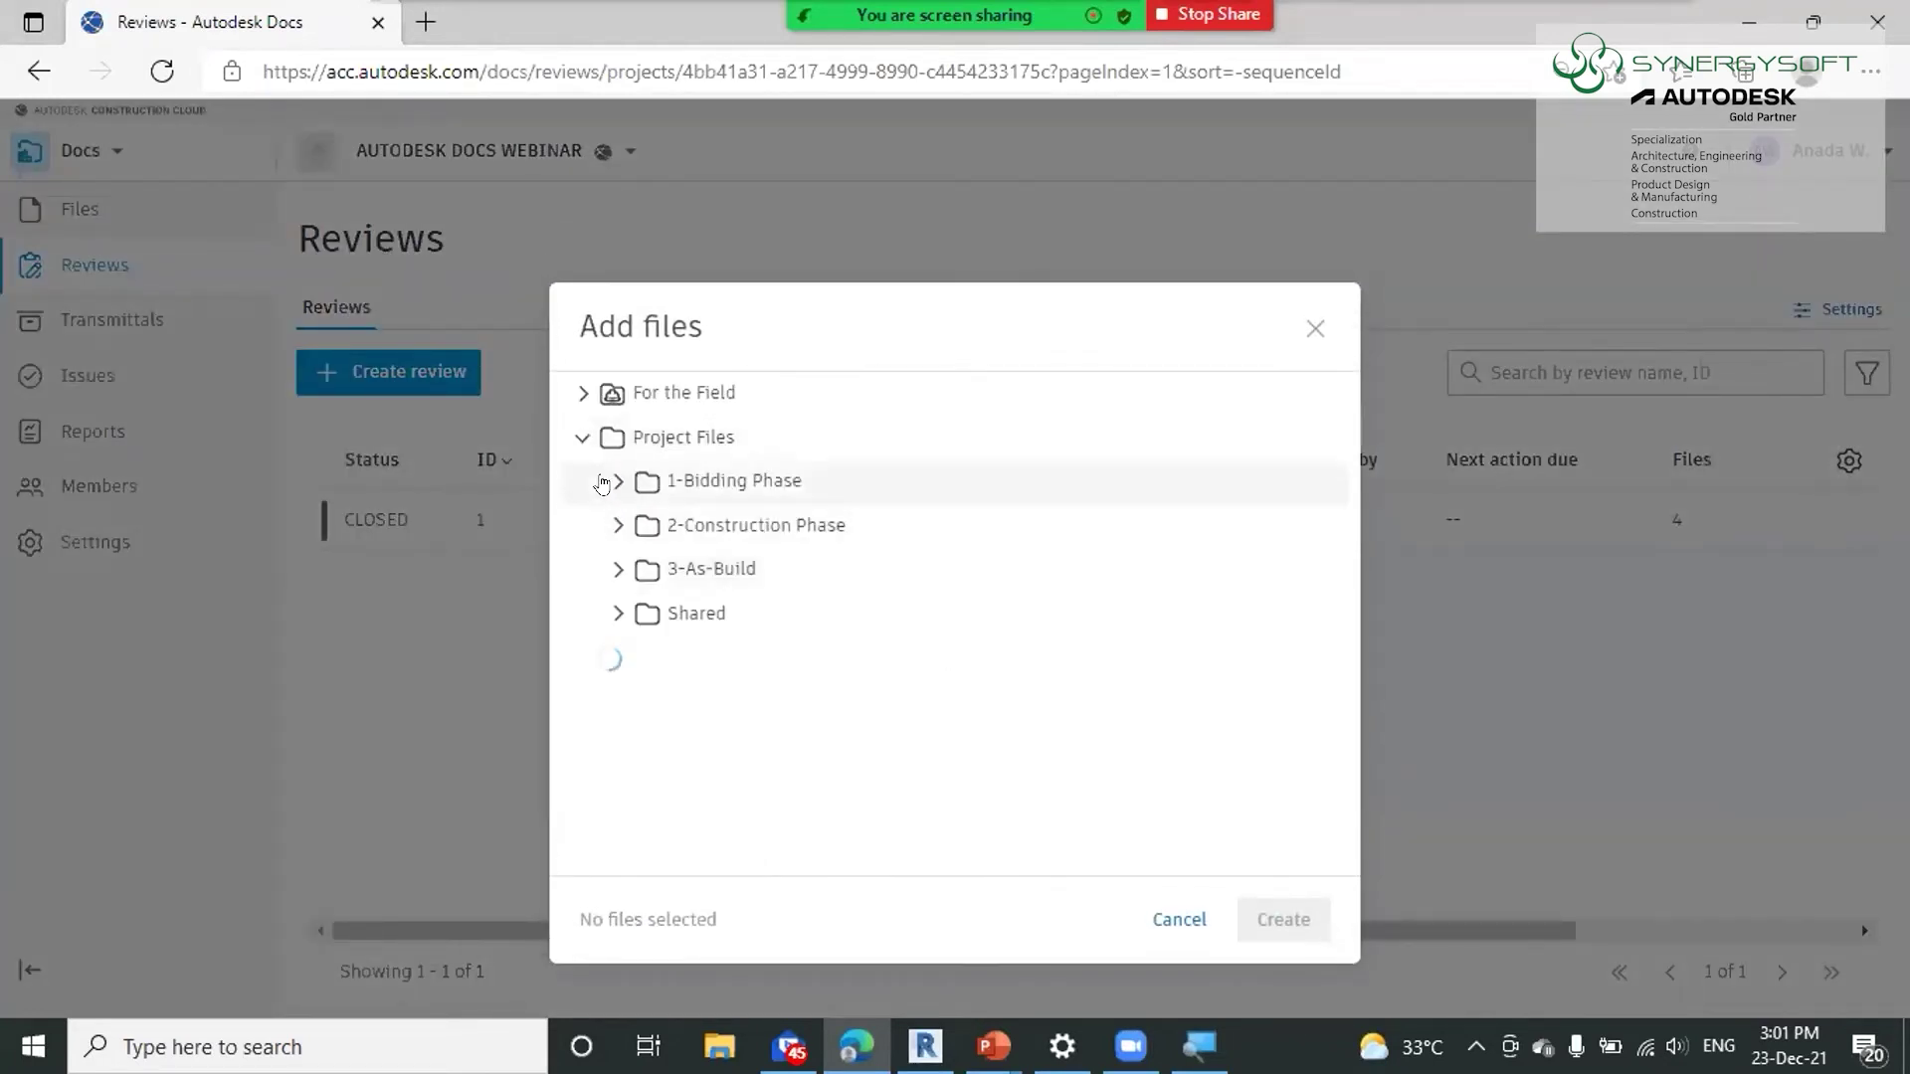
click(617, 526)
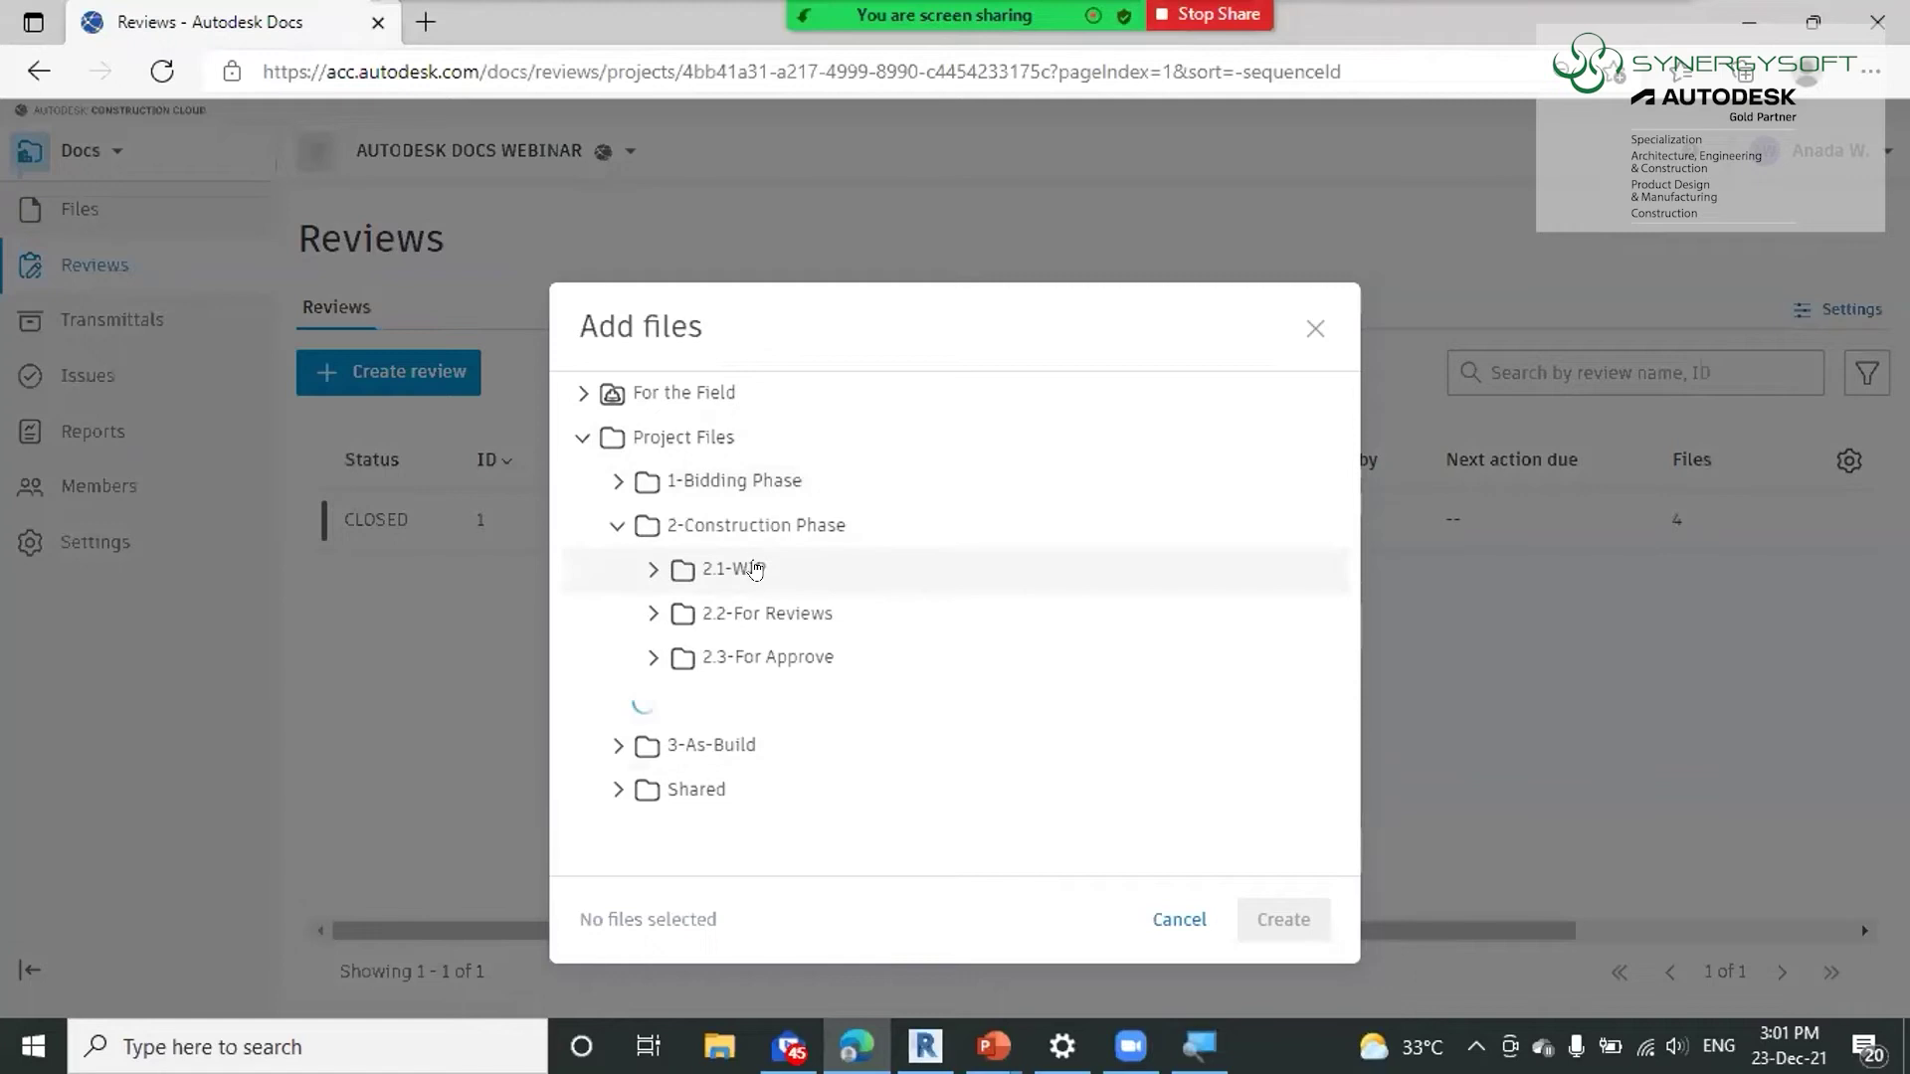
click(652, 568)
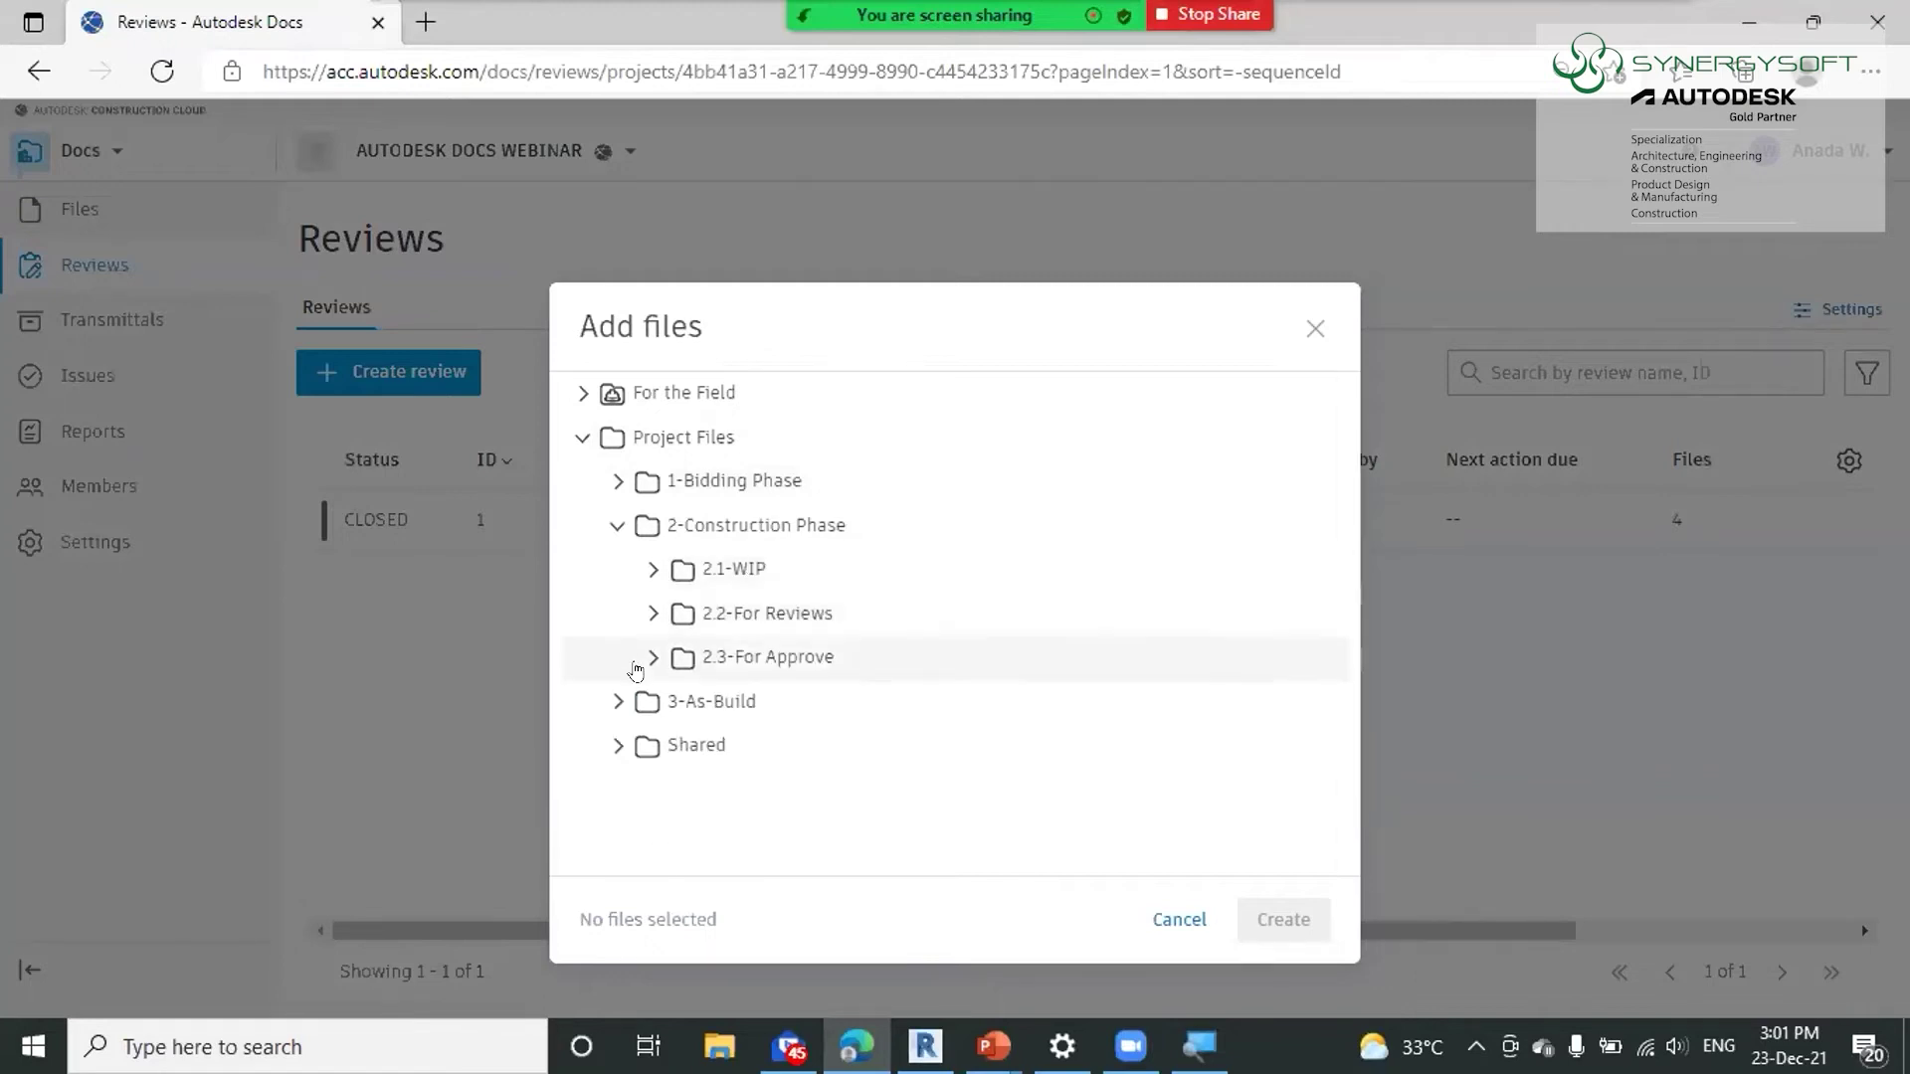
click(652, 614)
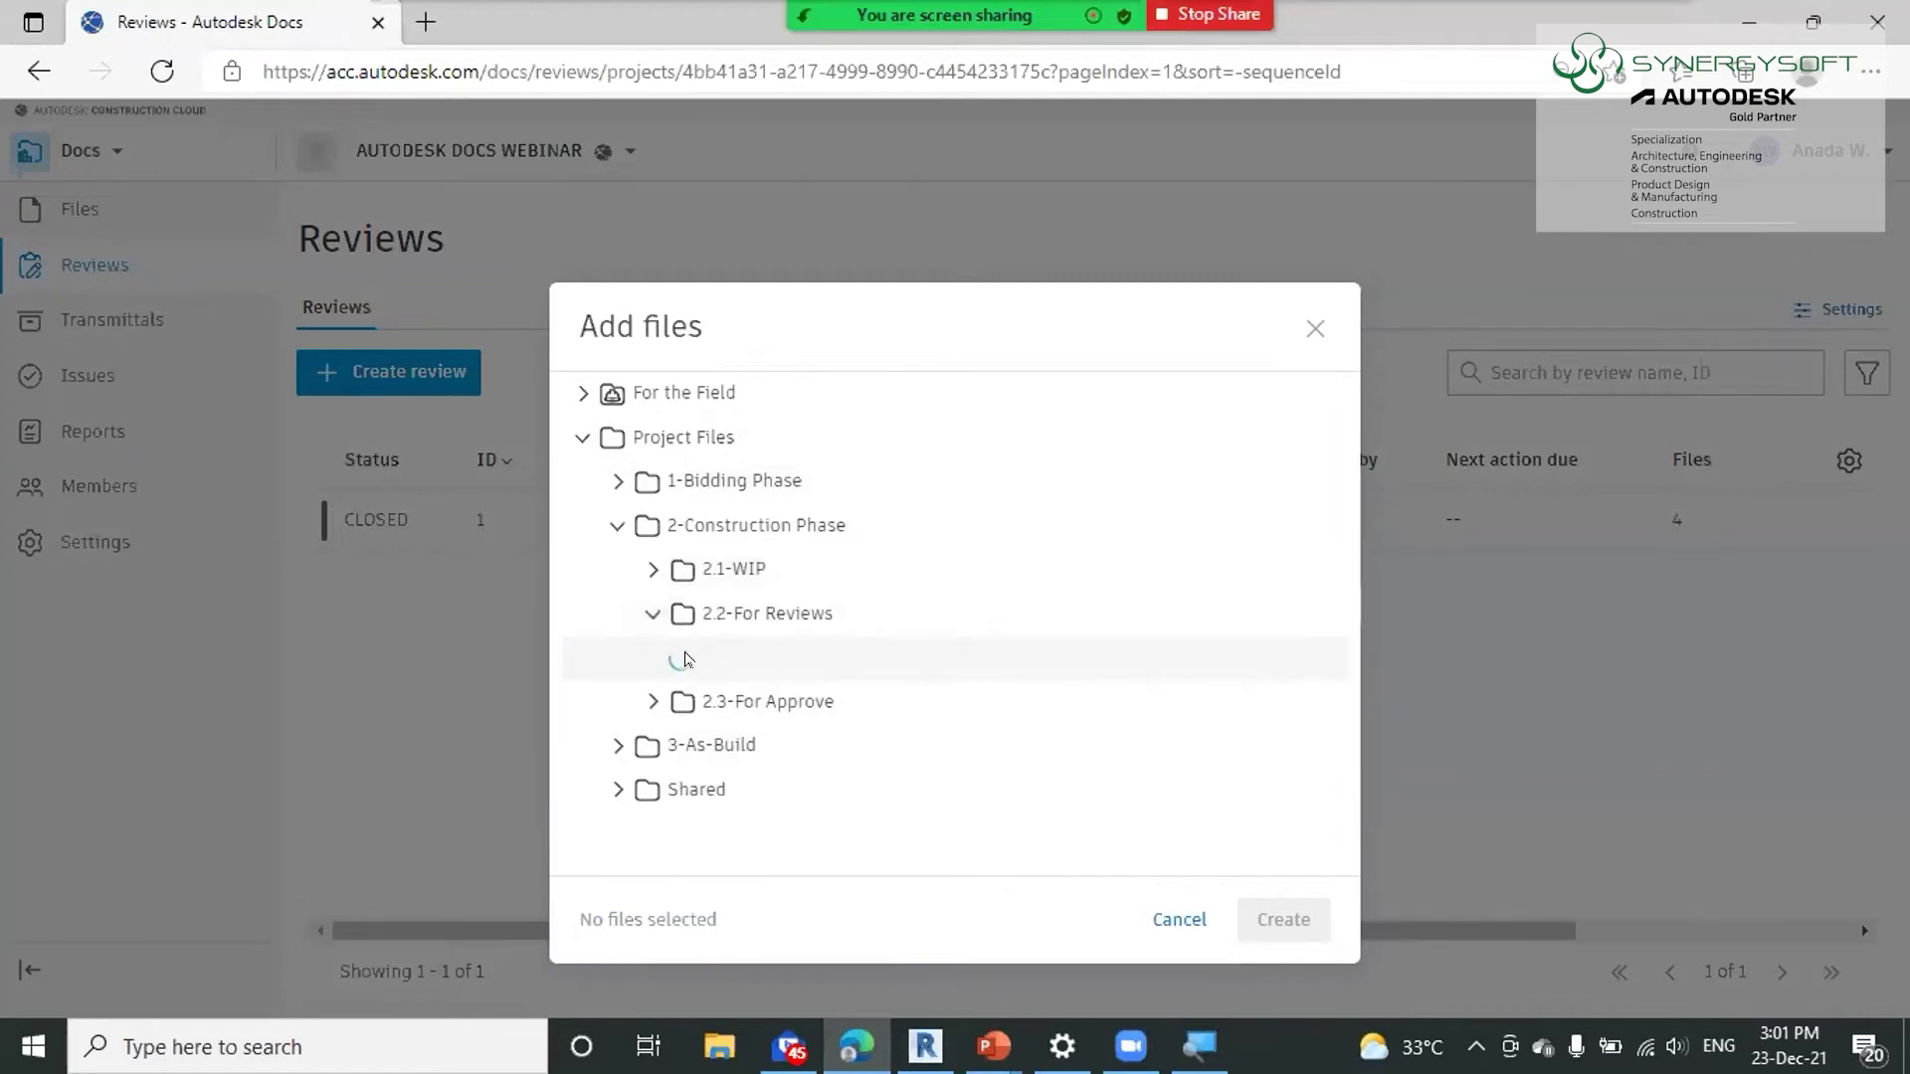
click(687, 658)
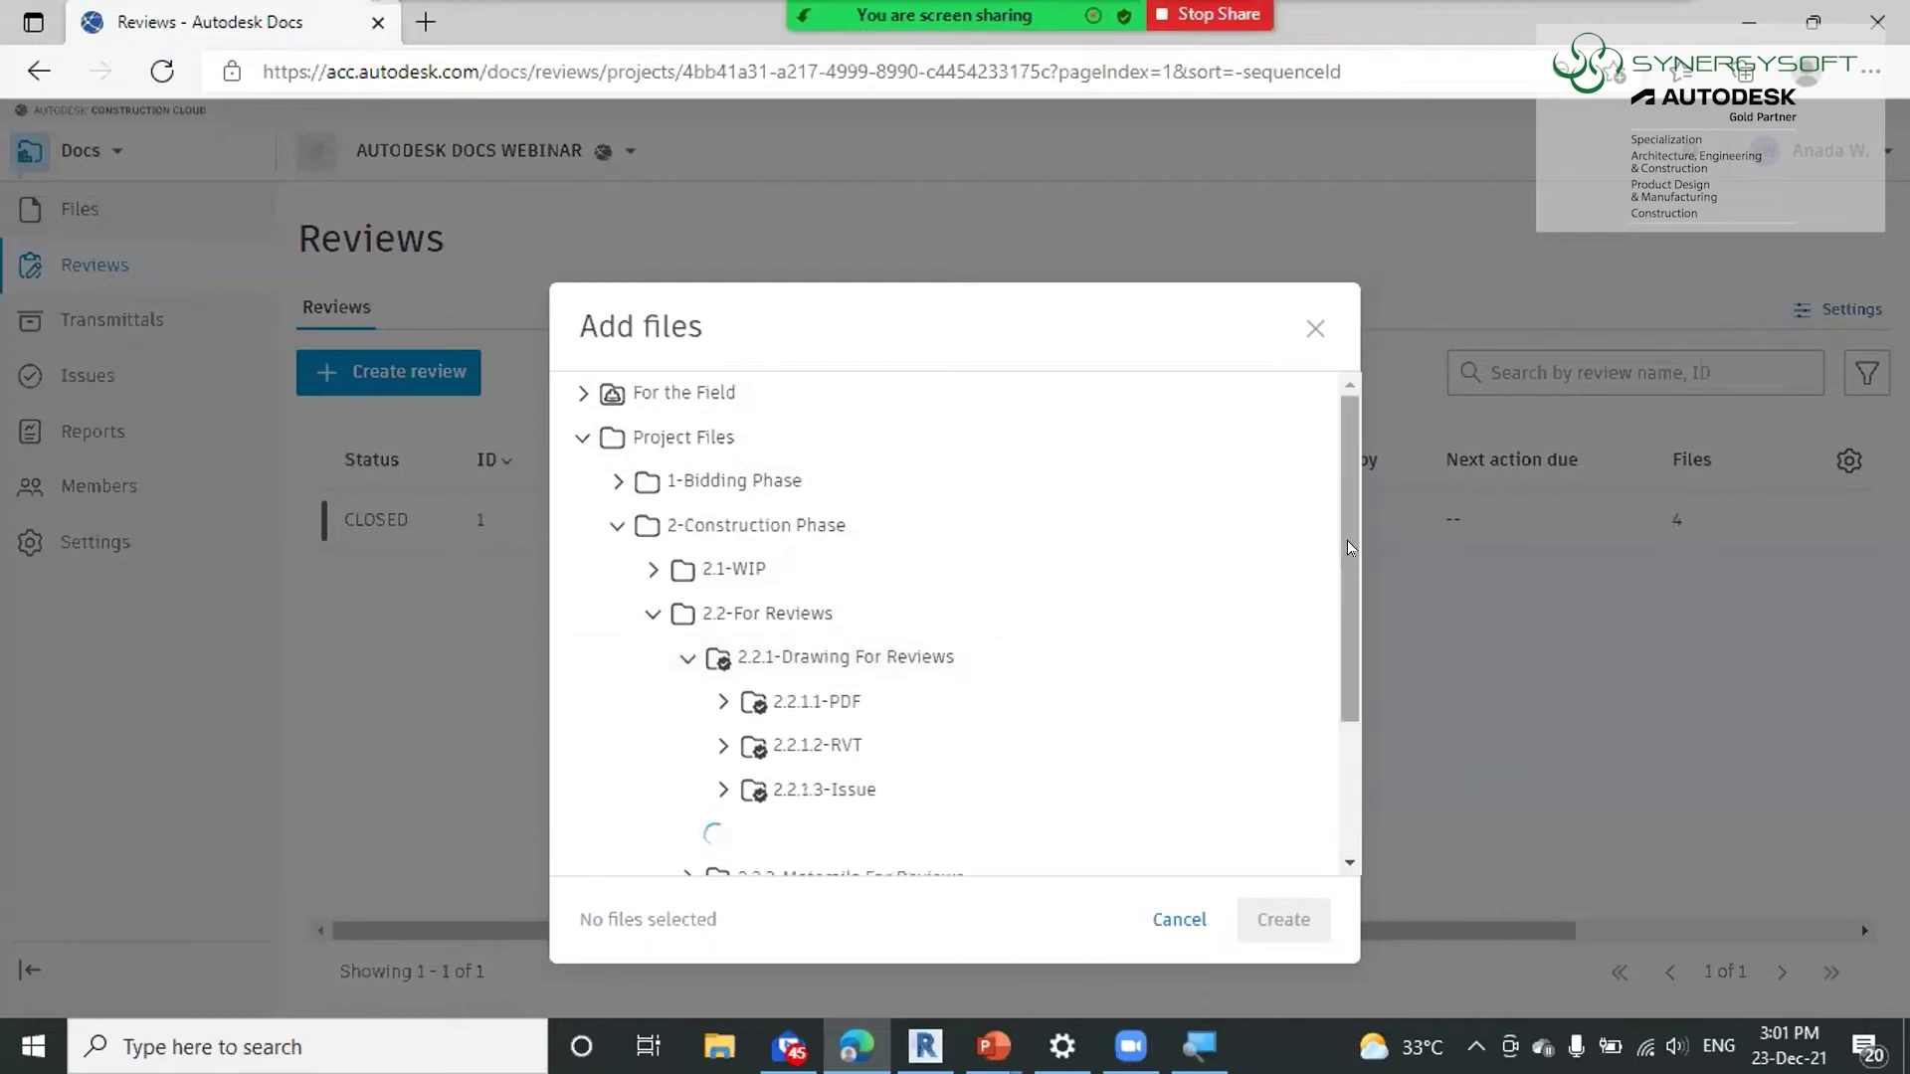
scroll(726, 652, down, 1)
click(723, 606)
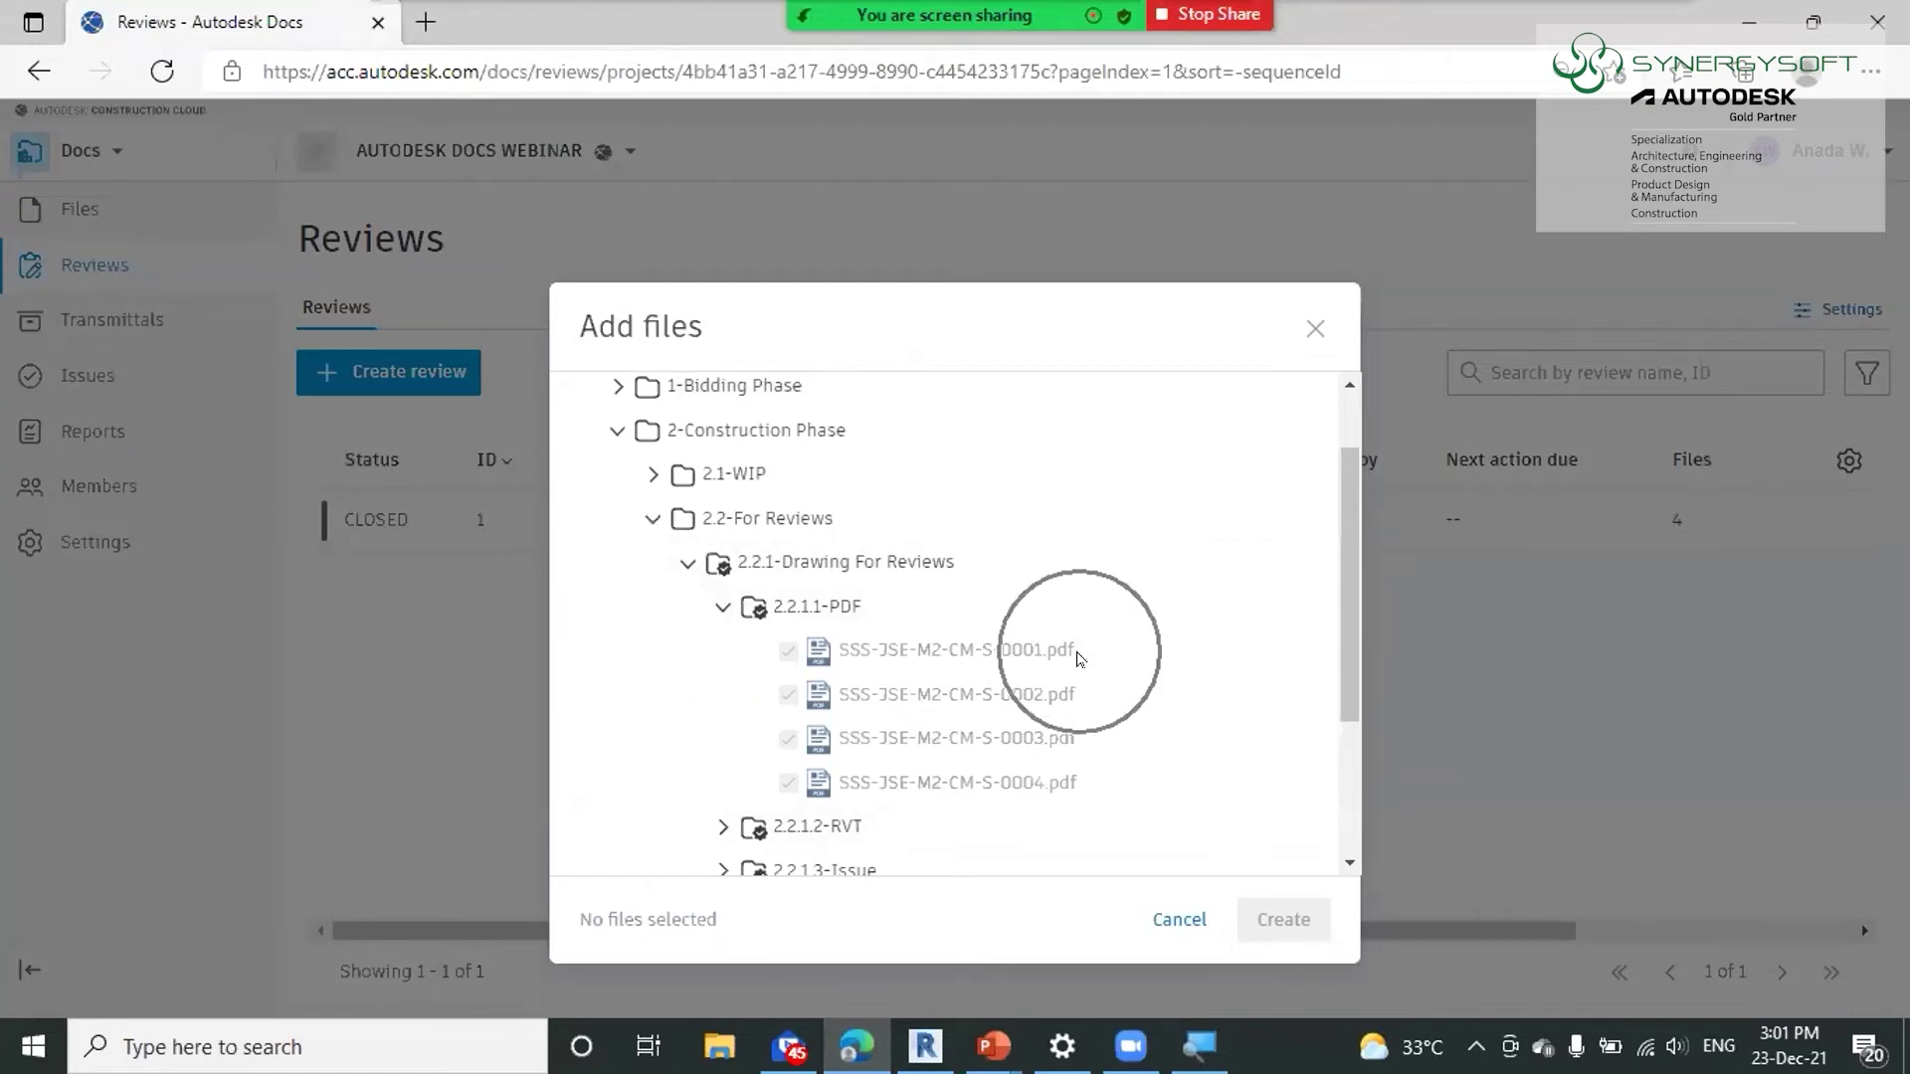
click(1184, 918)
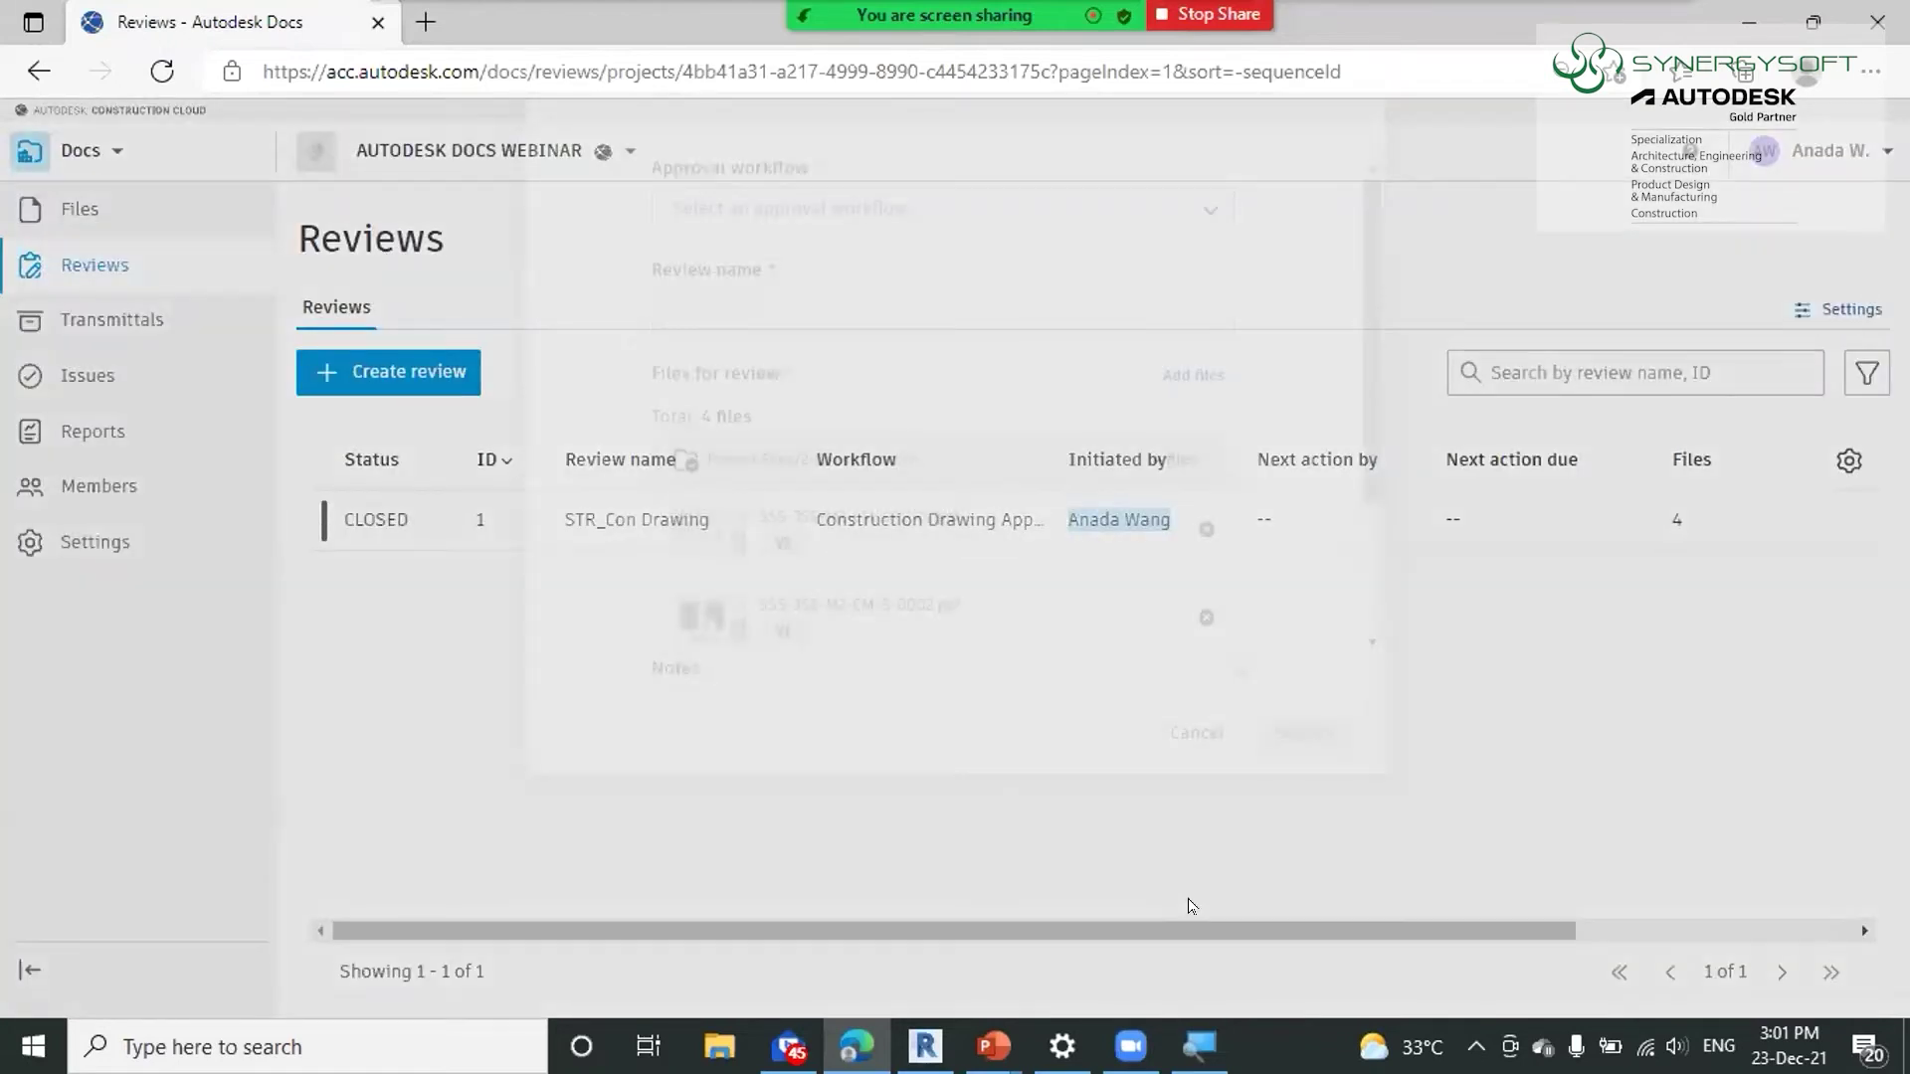
Assign the Construction Drawing Approve workflow, name the review STR_Drawing, and submit it
click(929, 360)
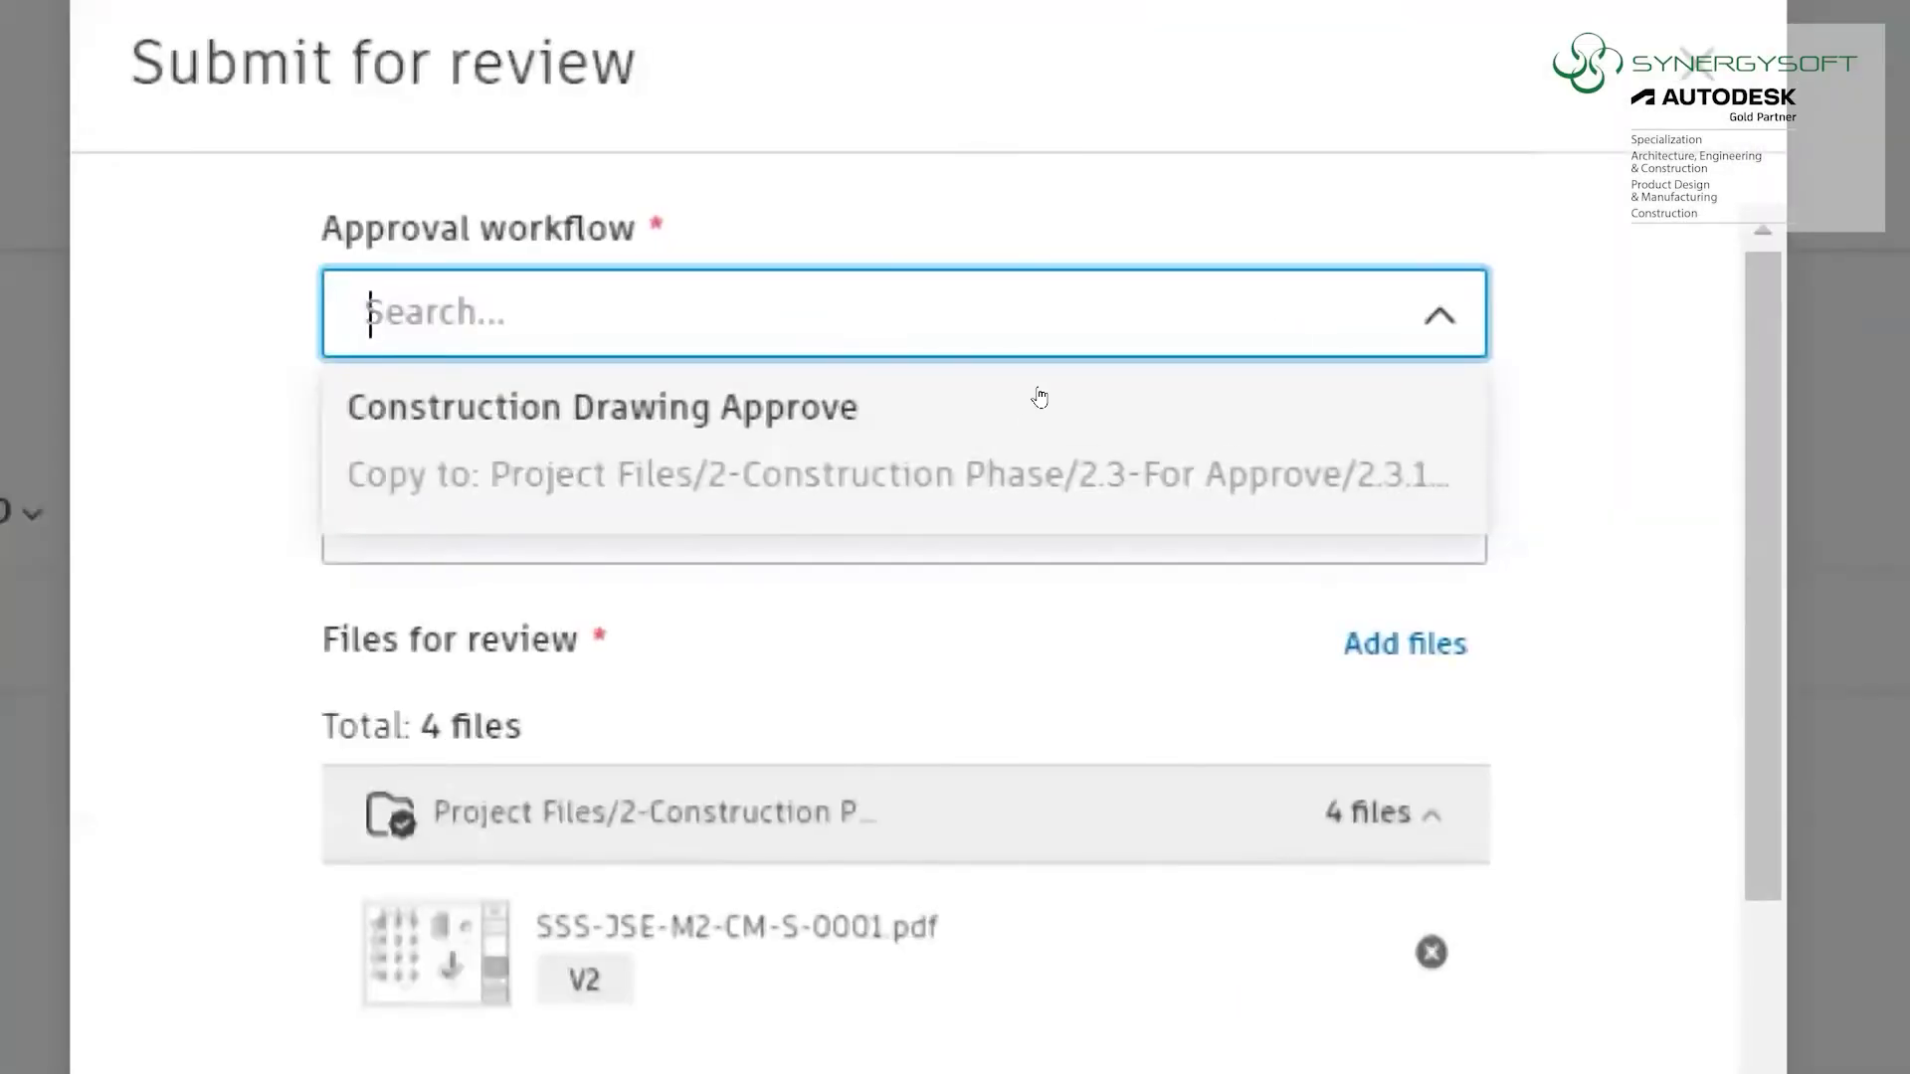
click(929, 412)
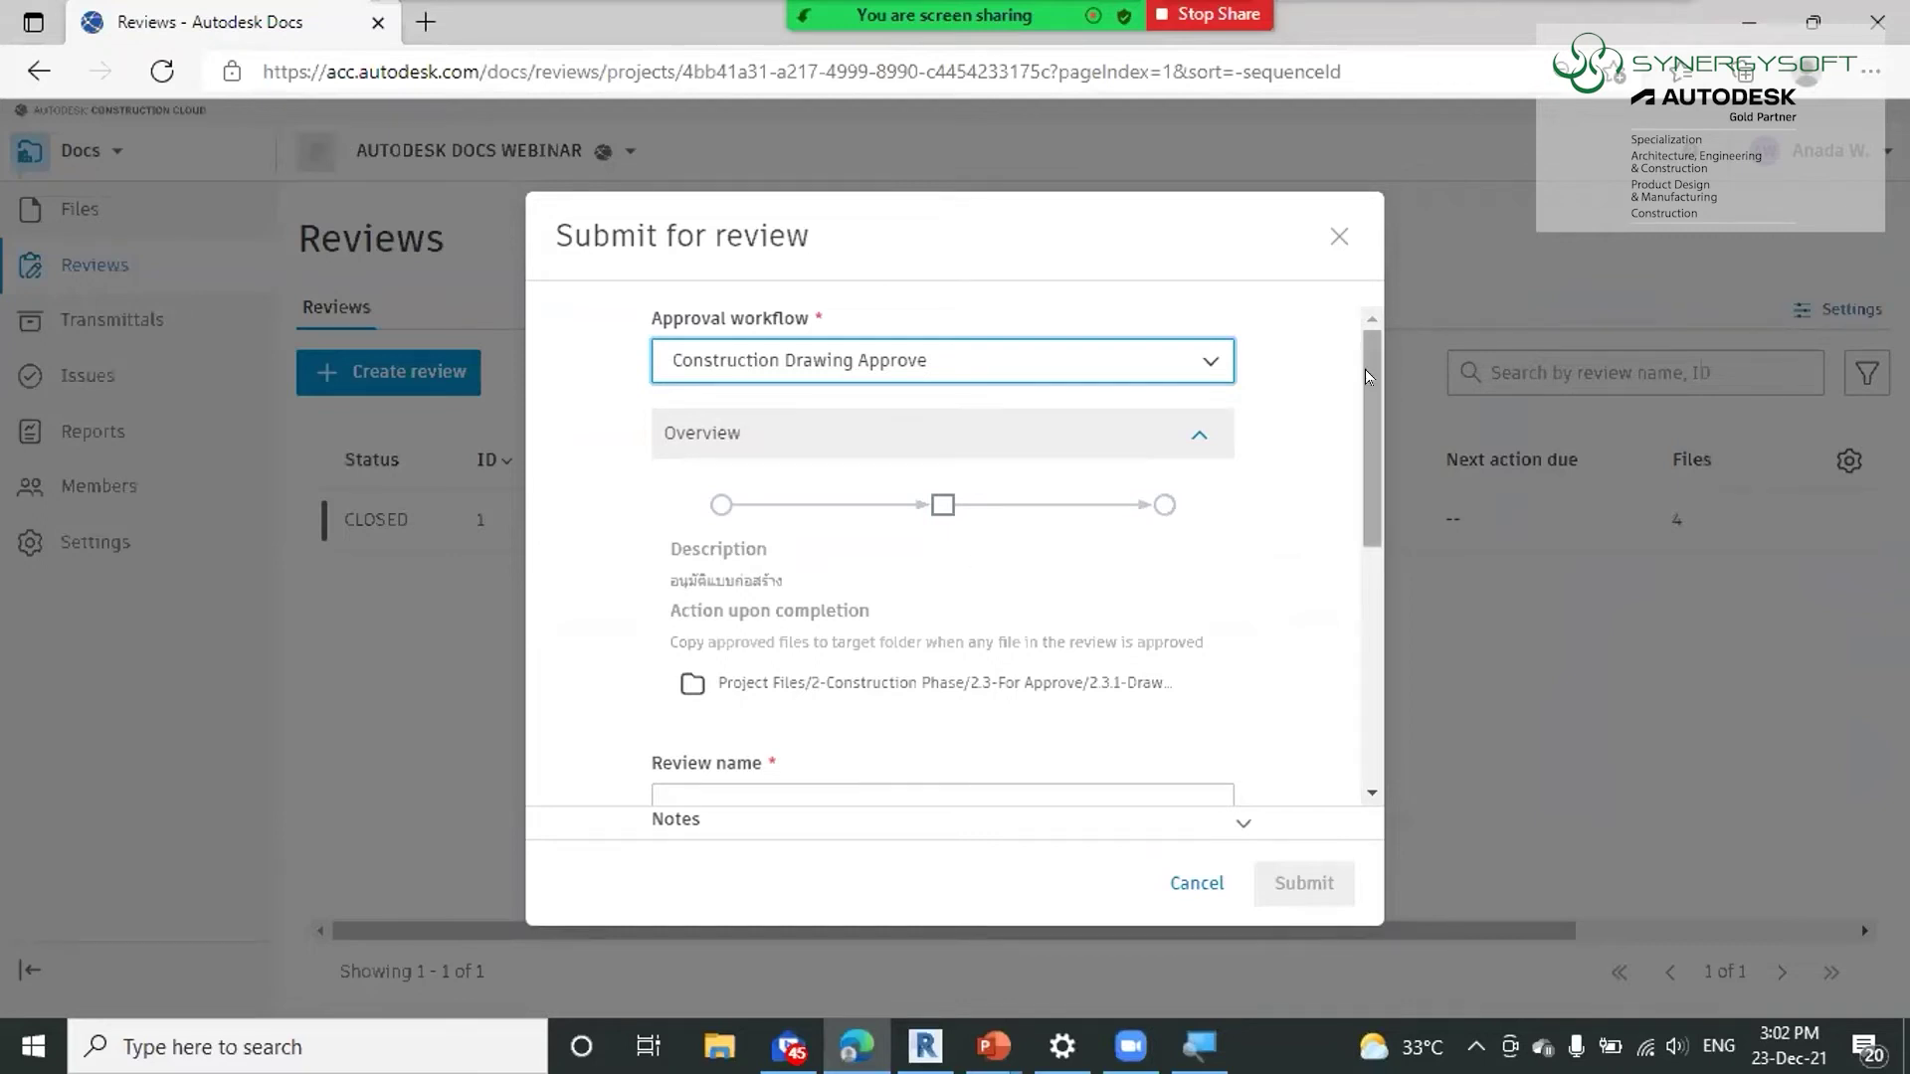
drag(1367, 357, 1365, 476)
click(932, 516)
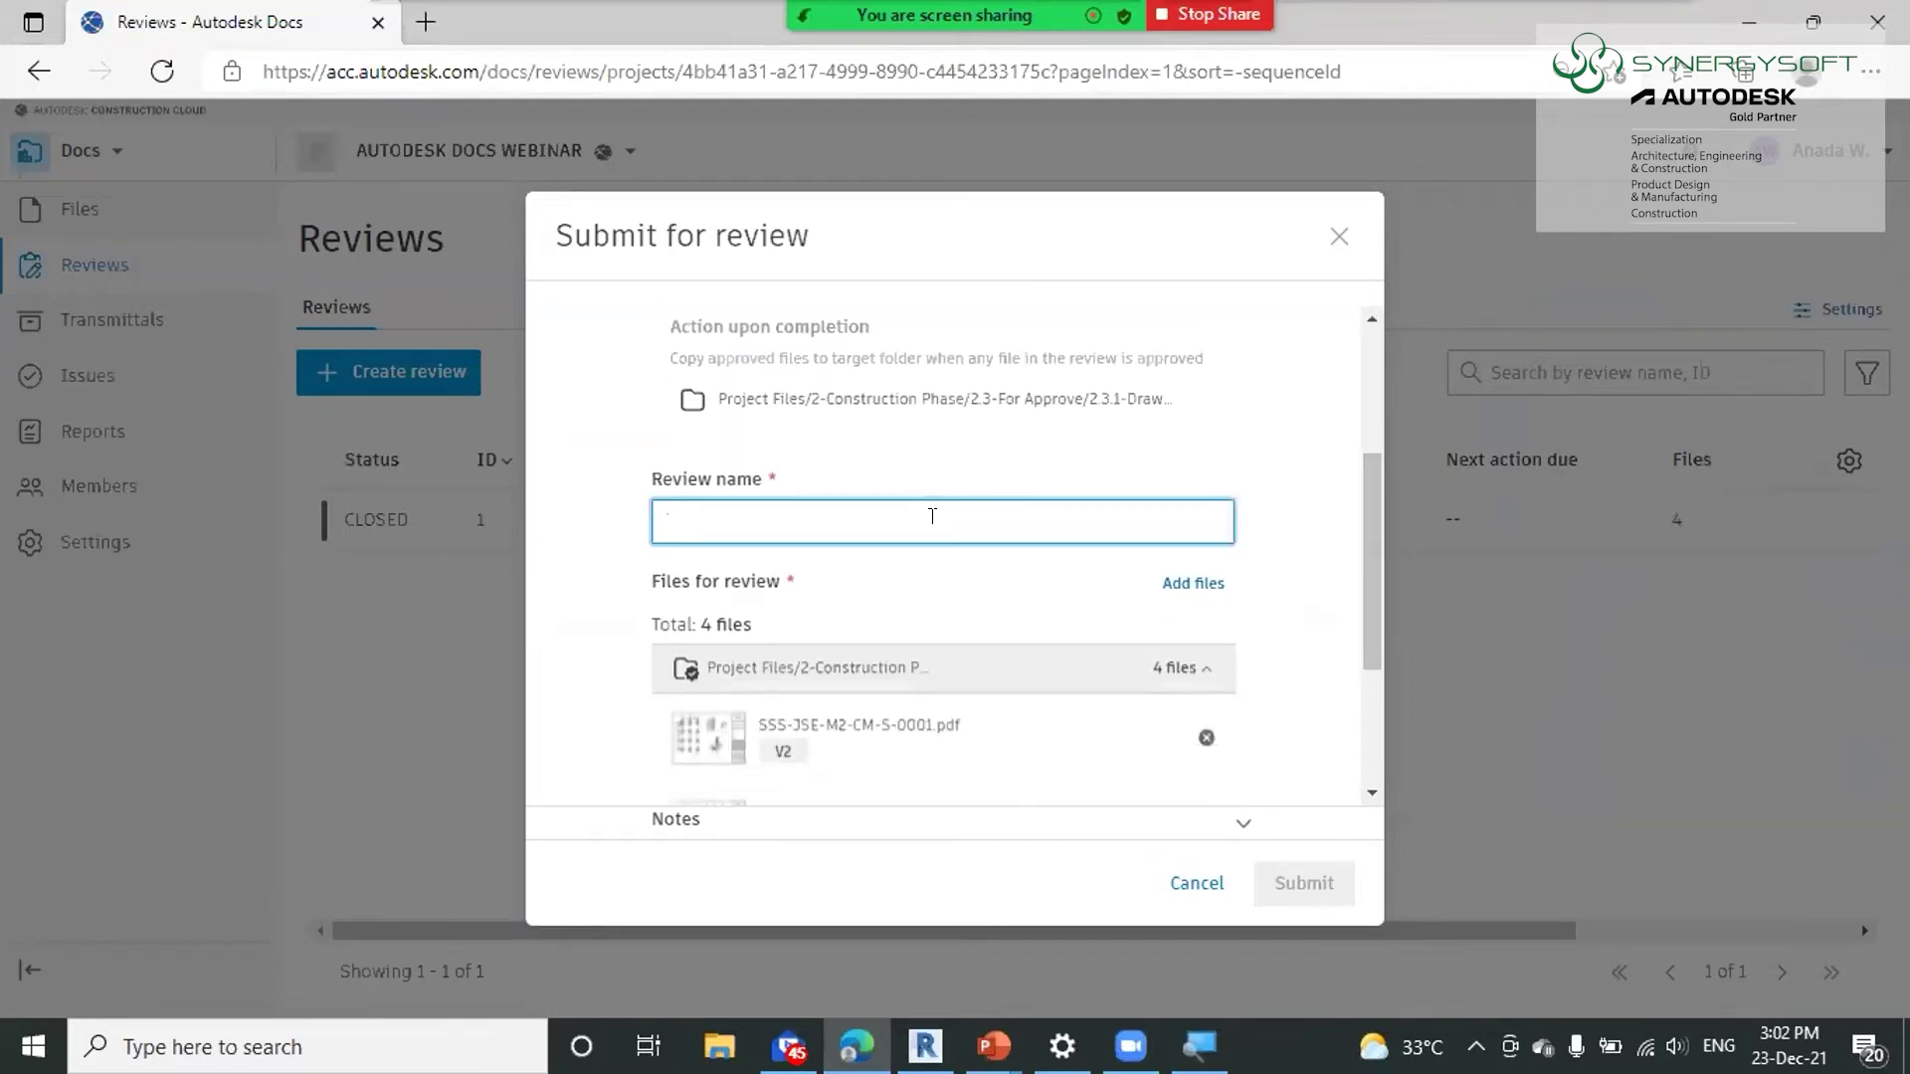
text(STR_Drawing)
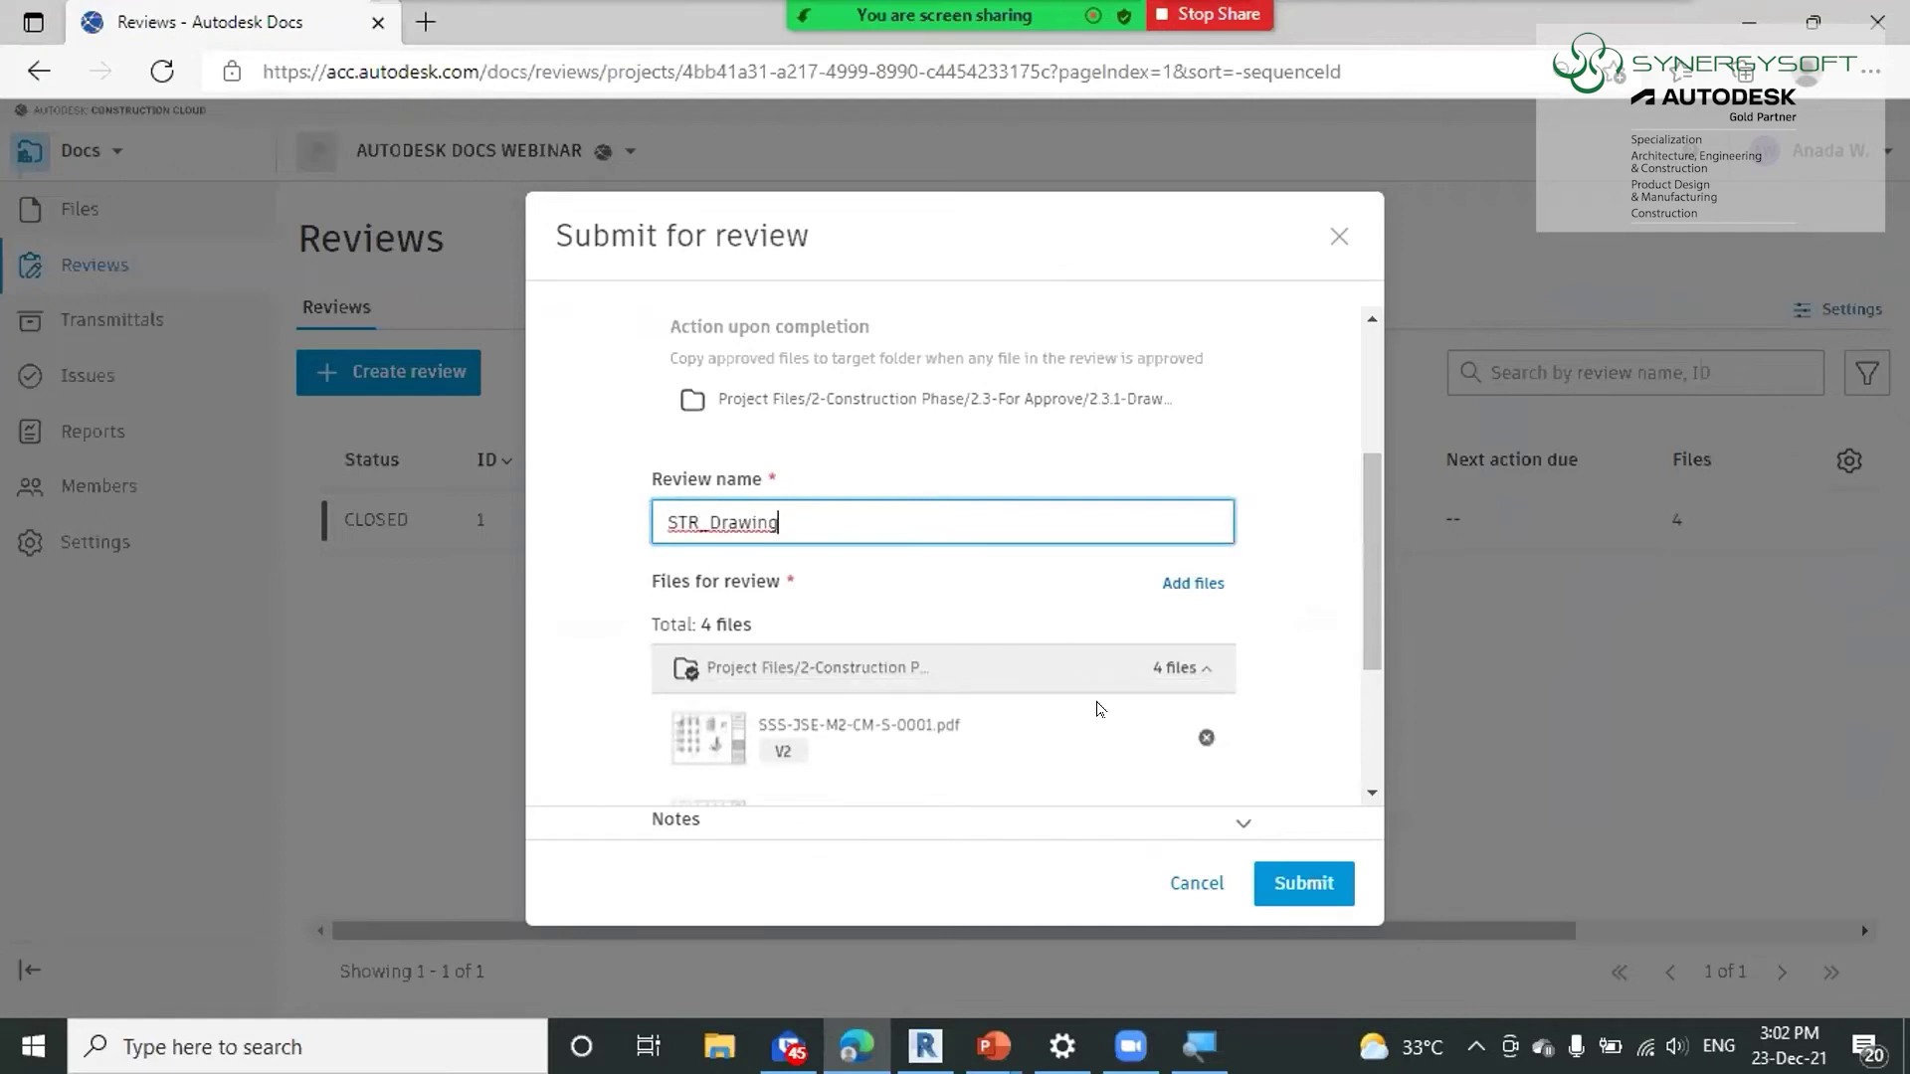
drag(1383, 684, 1353, 788)
click(1303, 883)
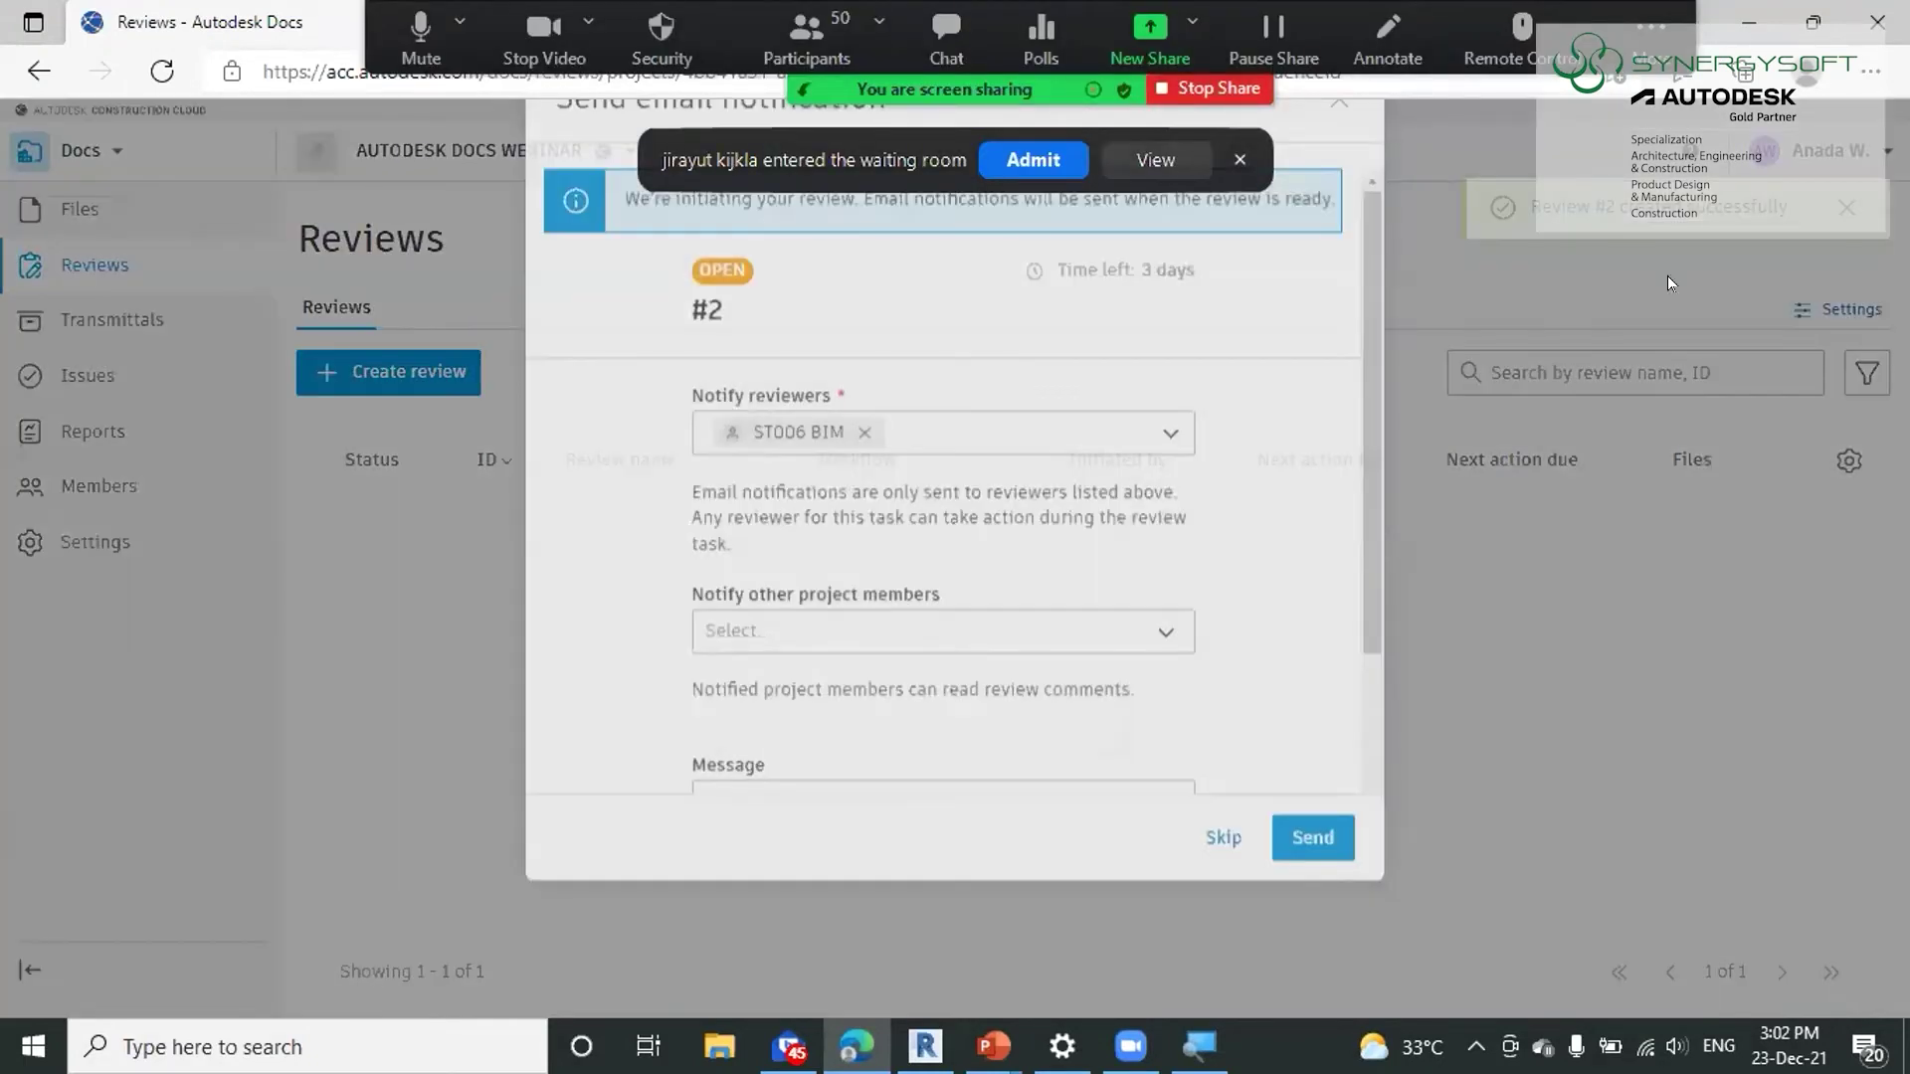
scroll(1363, 597, down, 2)
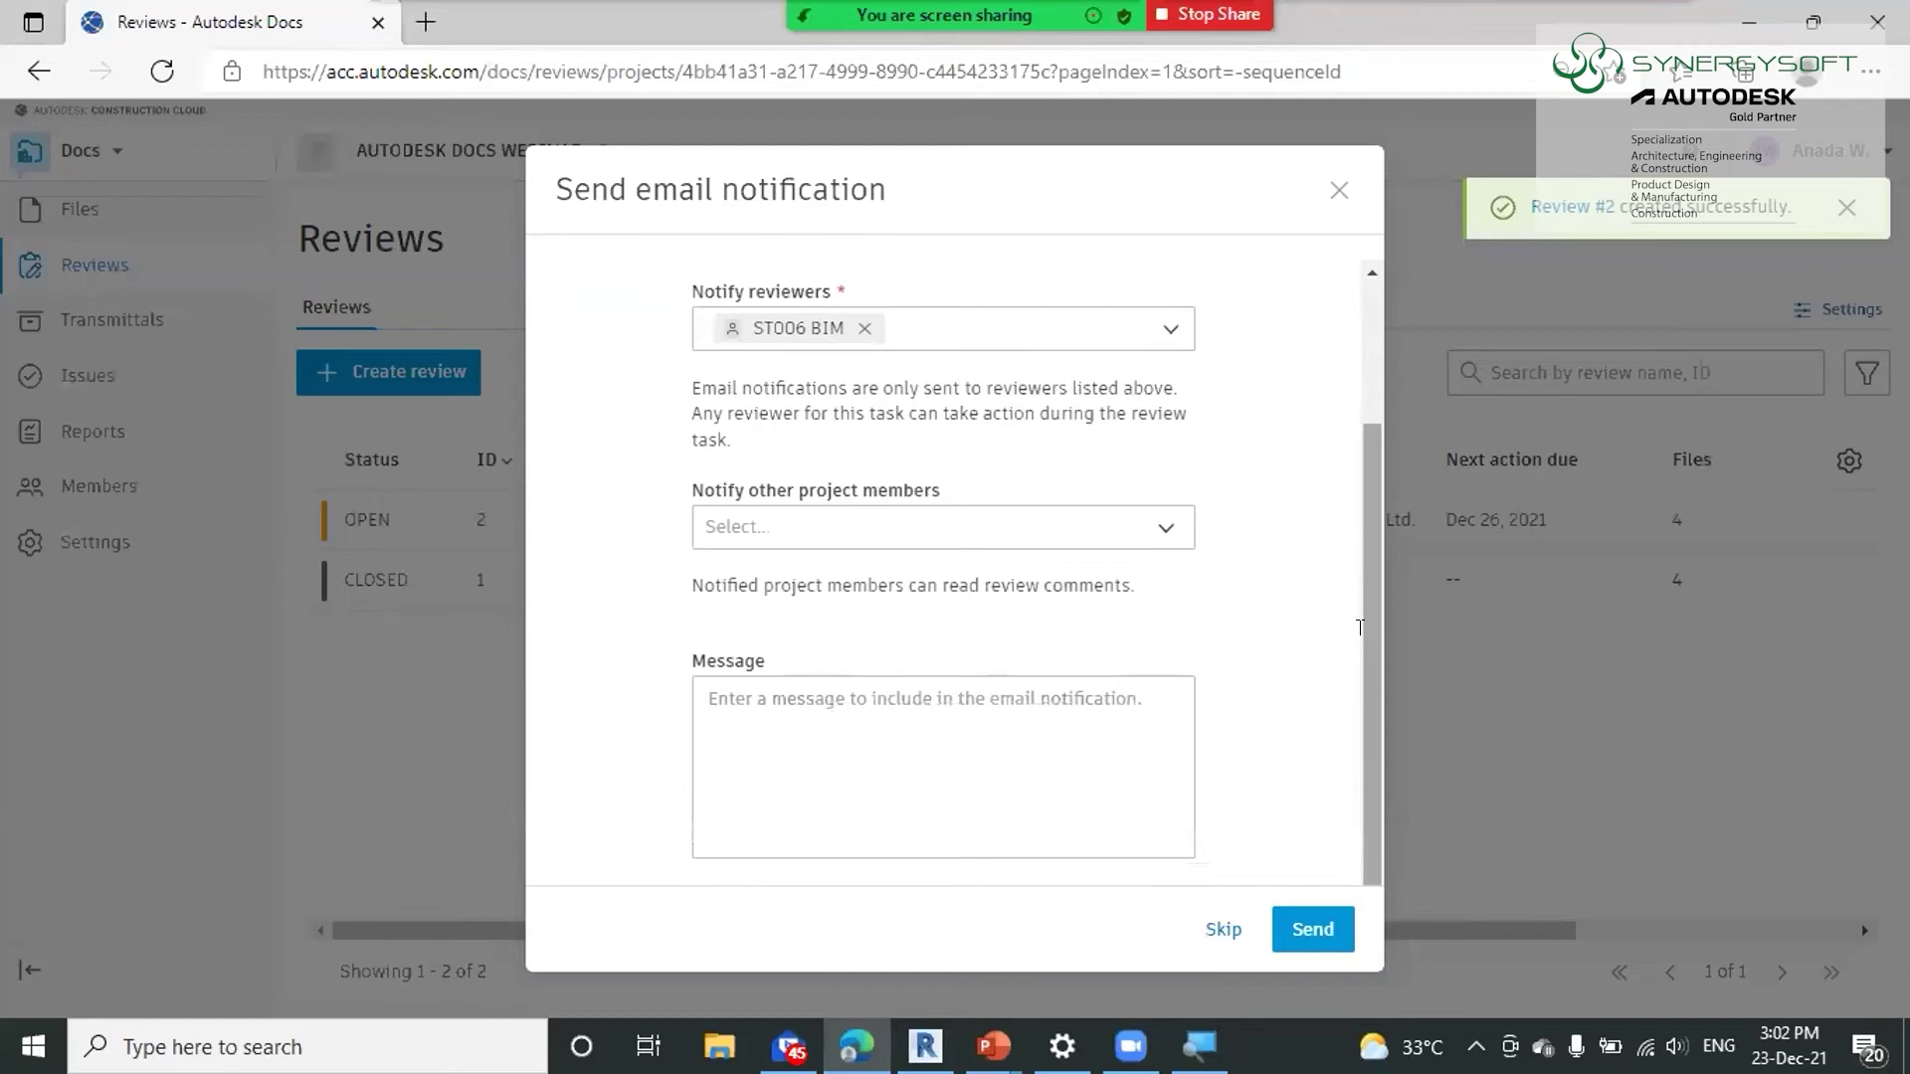
Add John & Son Engineer Co., Ltd. to the notified members and send review #2's email notification
scroll(907, 351, up, 2)
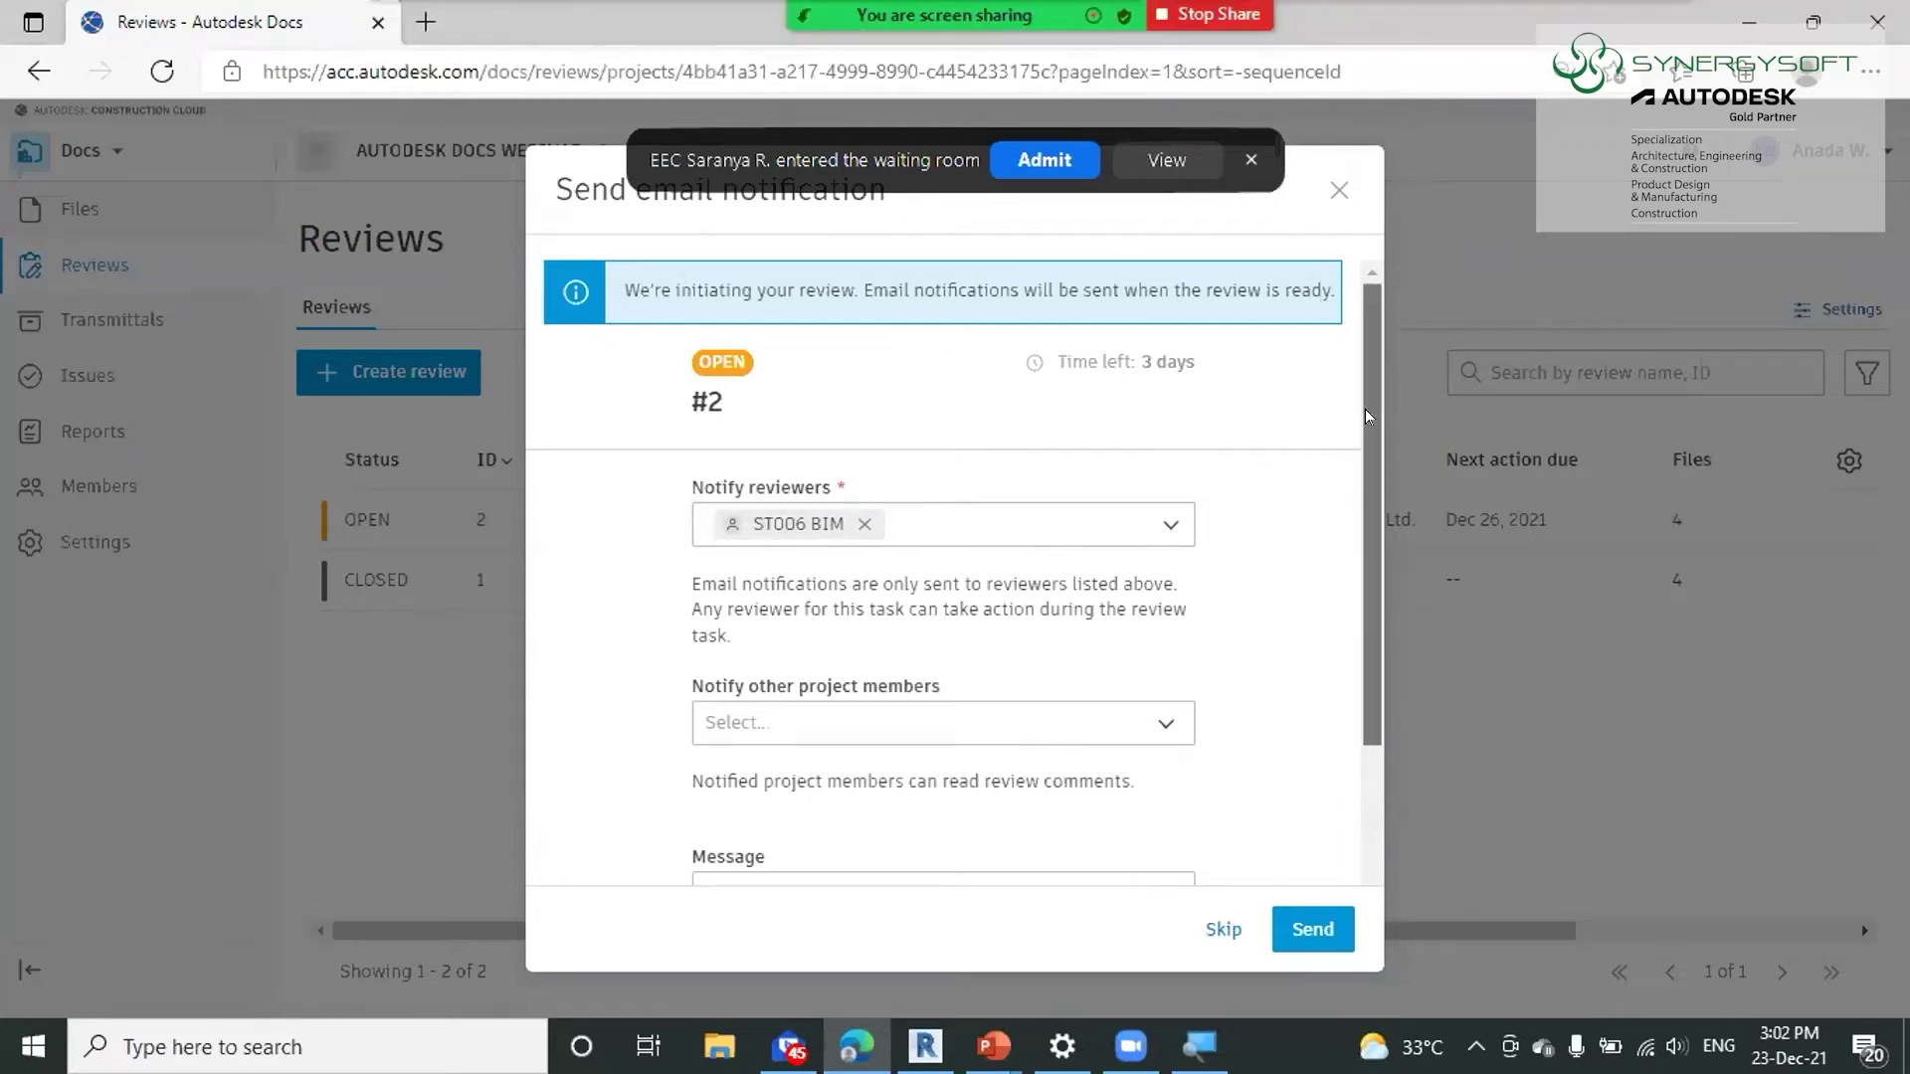
scroll(1365, 409, down, 2)
click(843, 748)
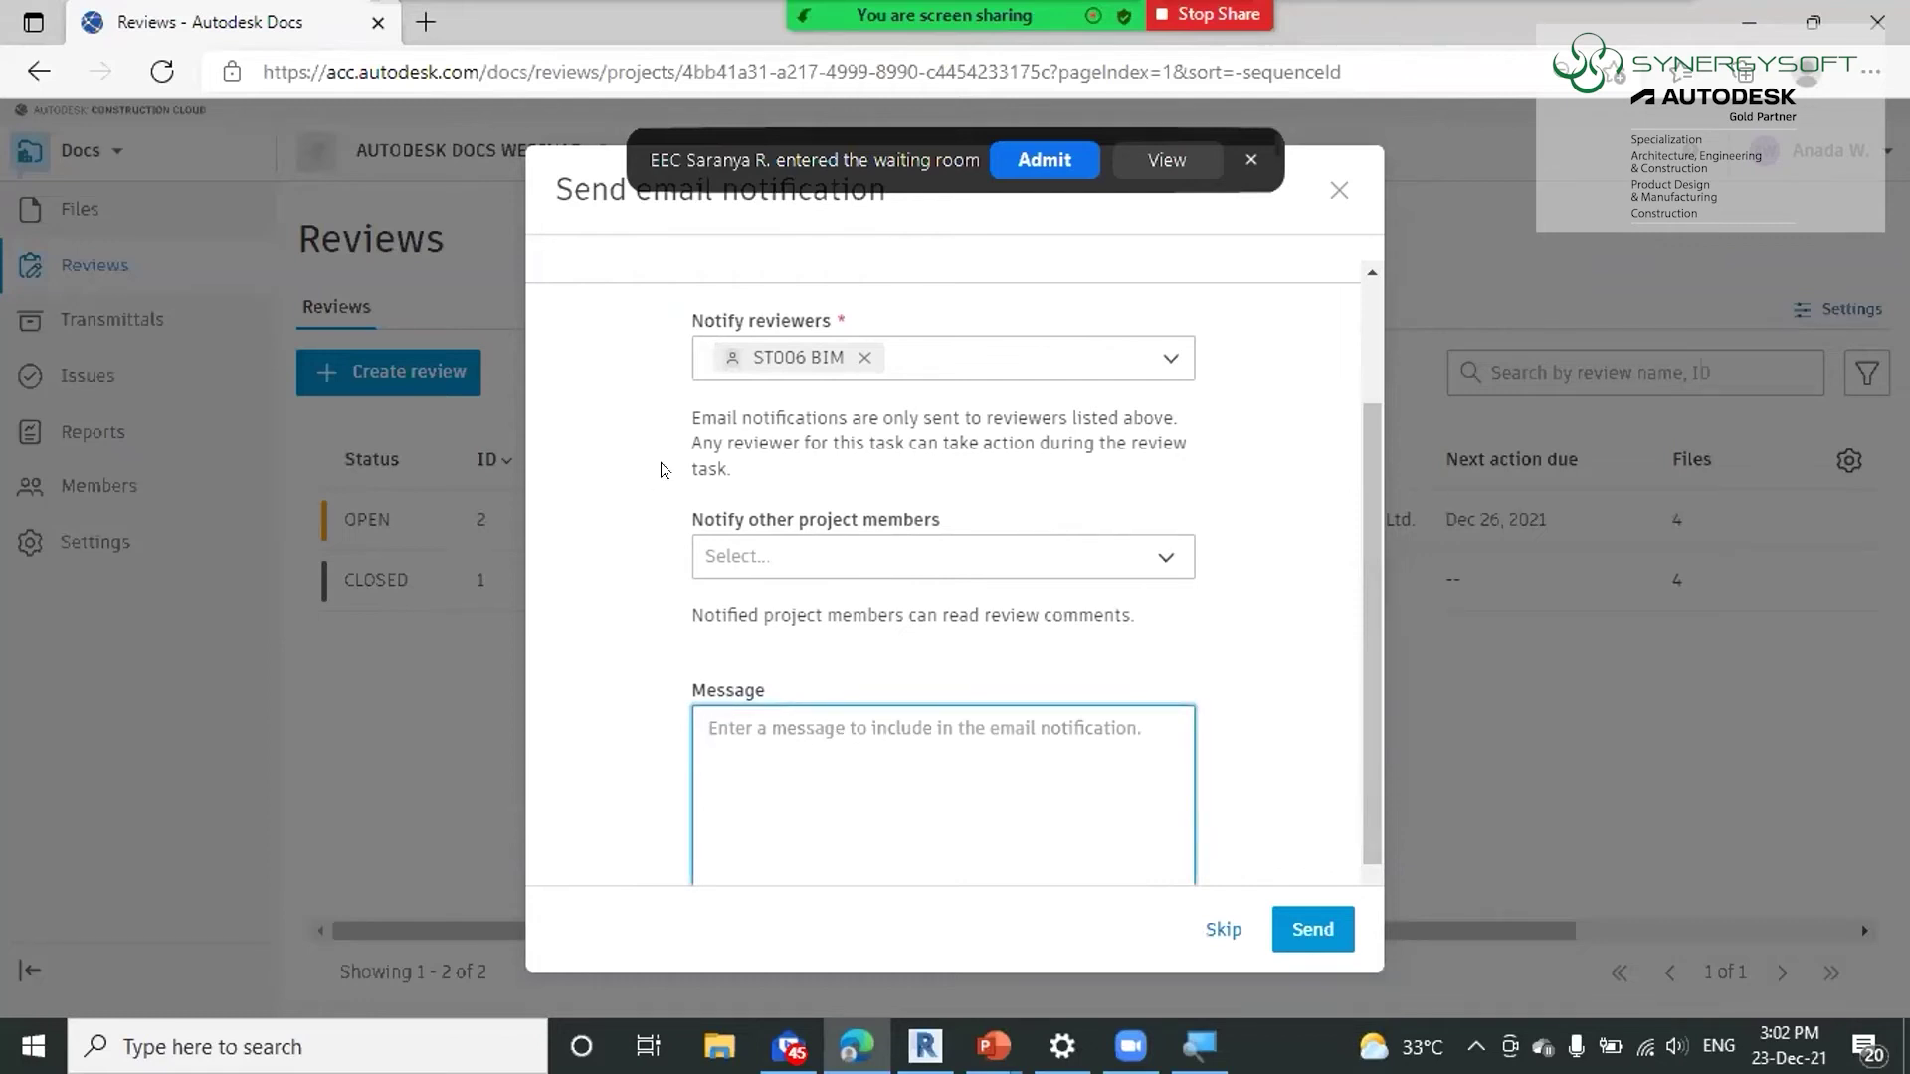
click(1139, 552)
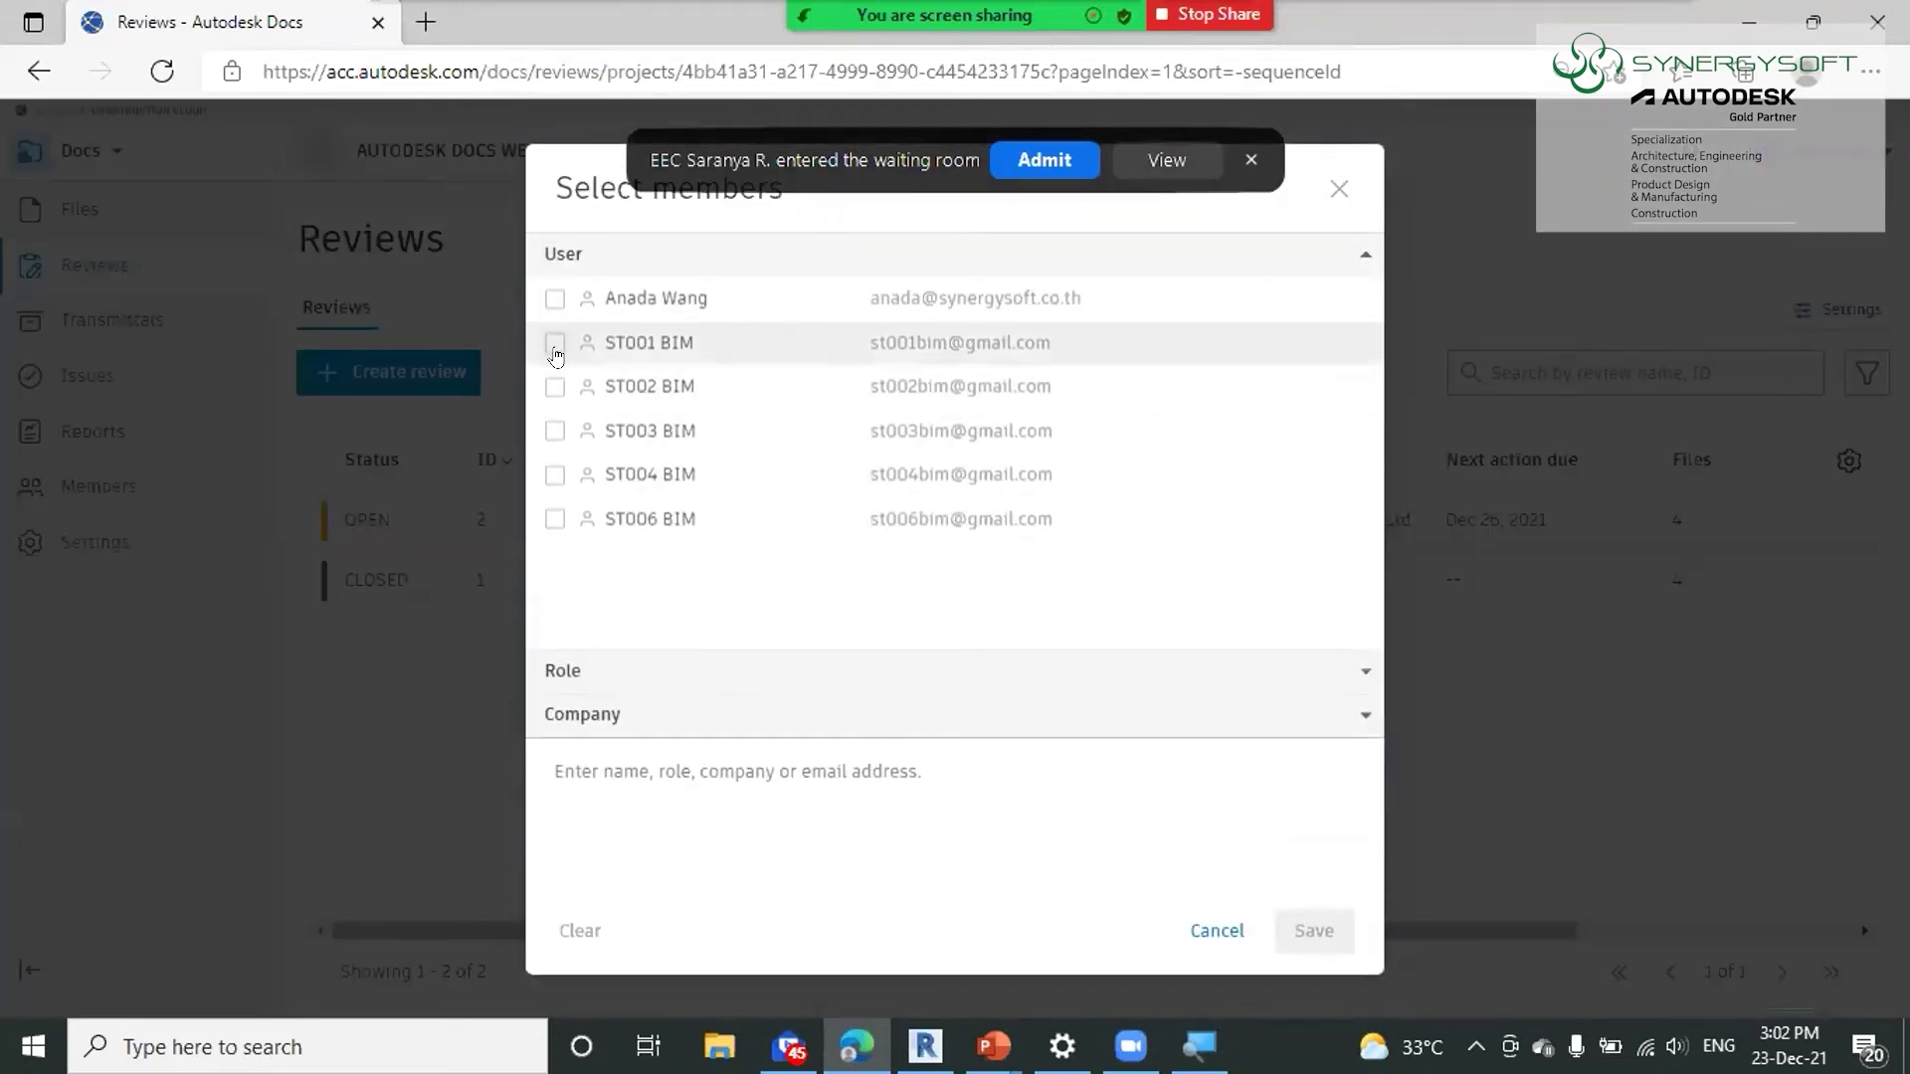
click(563, 671)
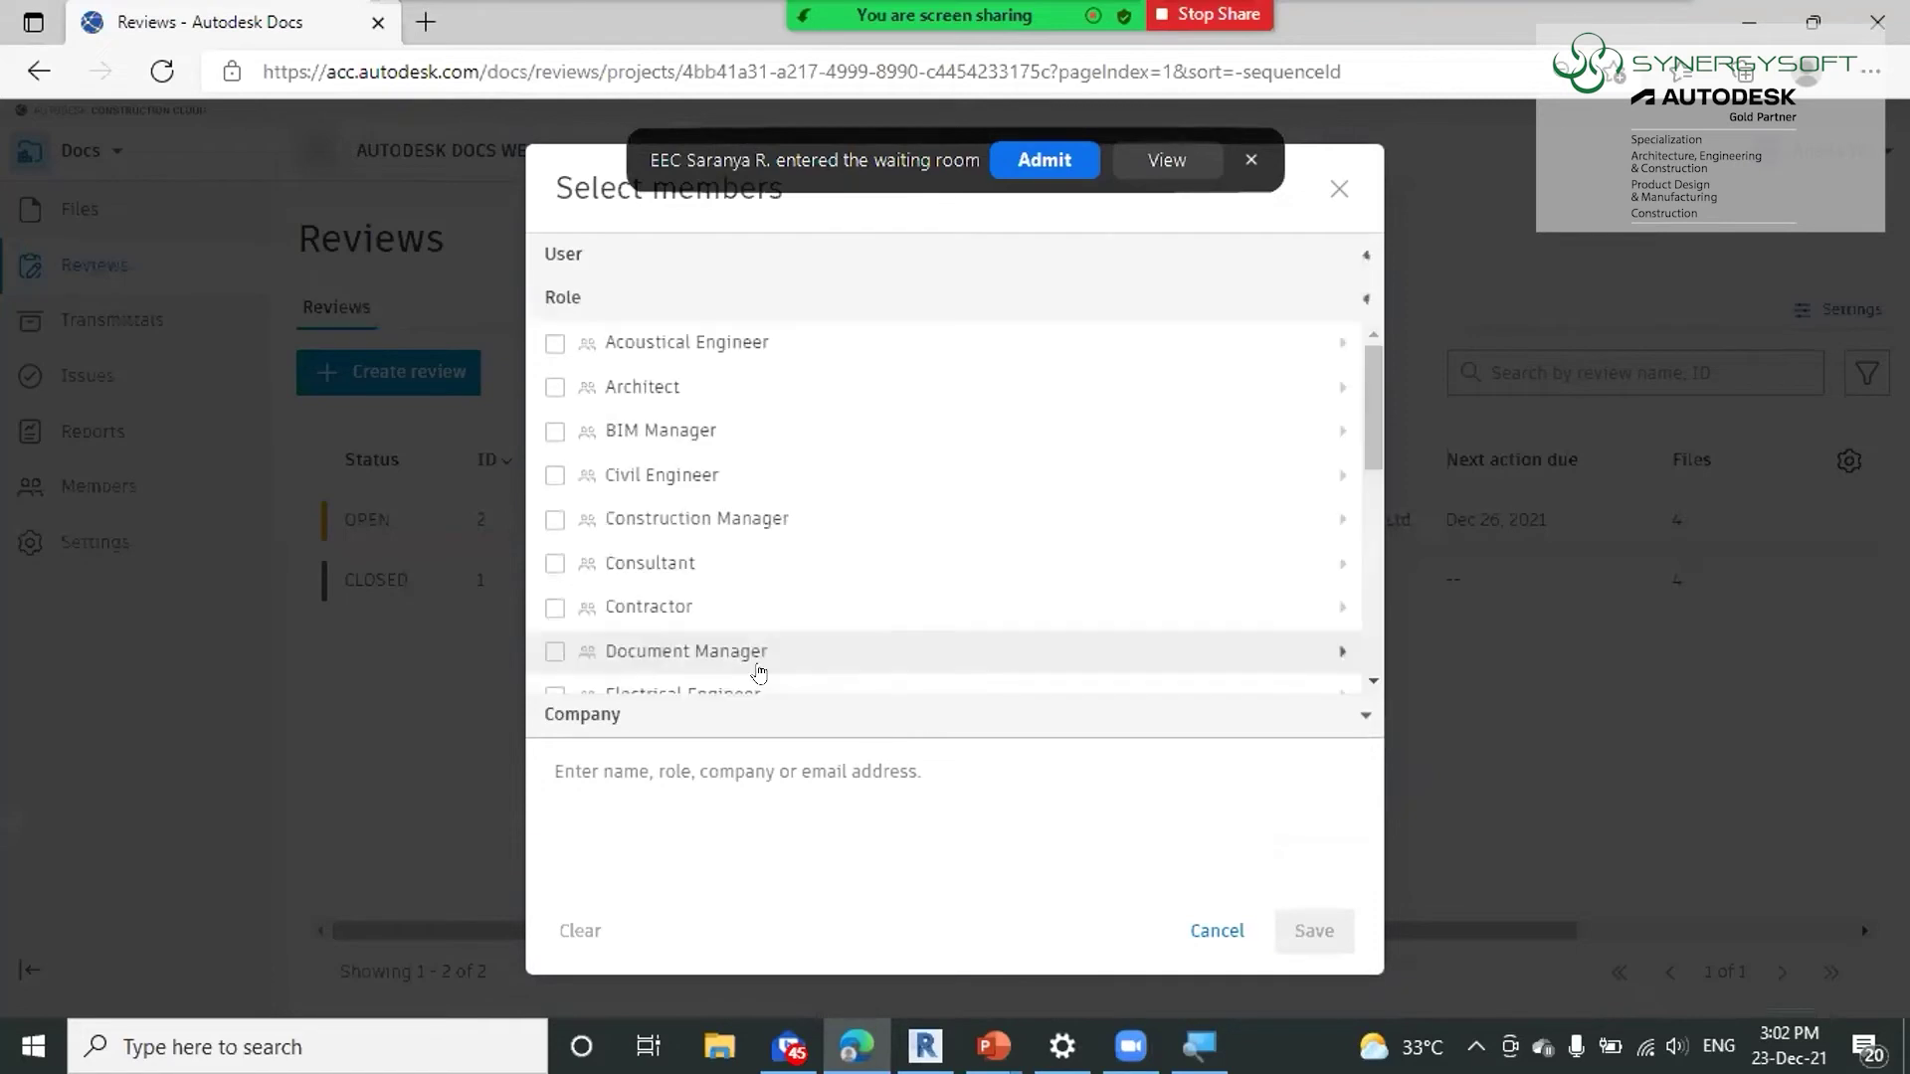
click(732, 718)
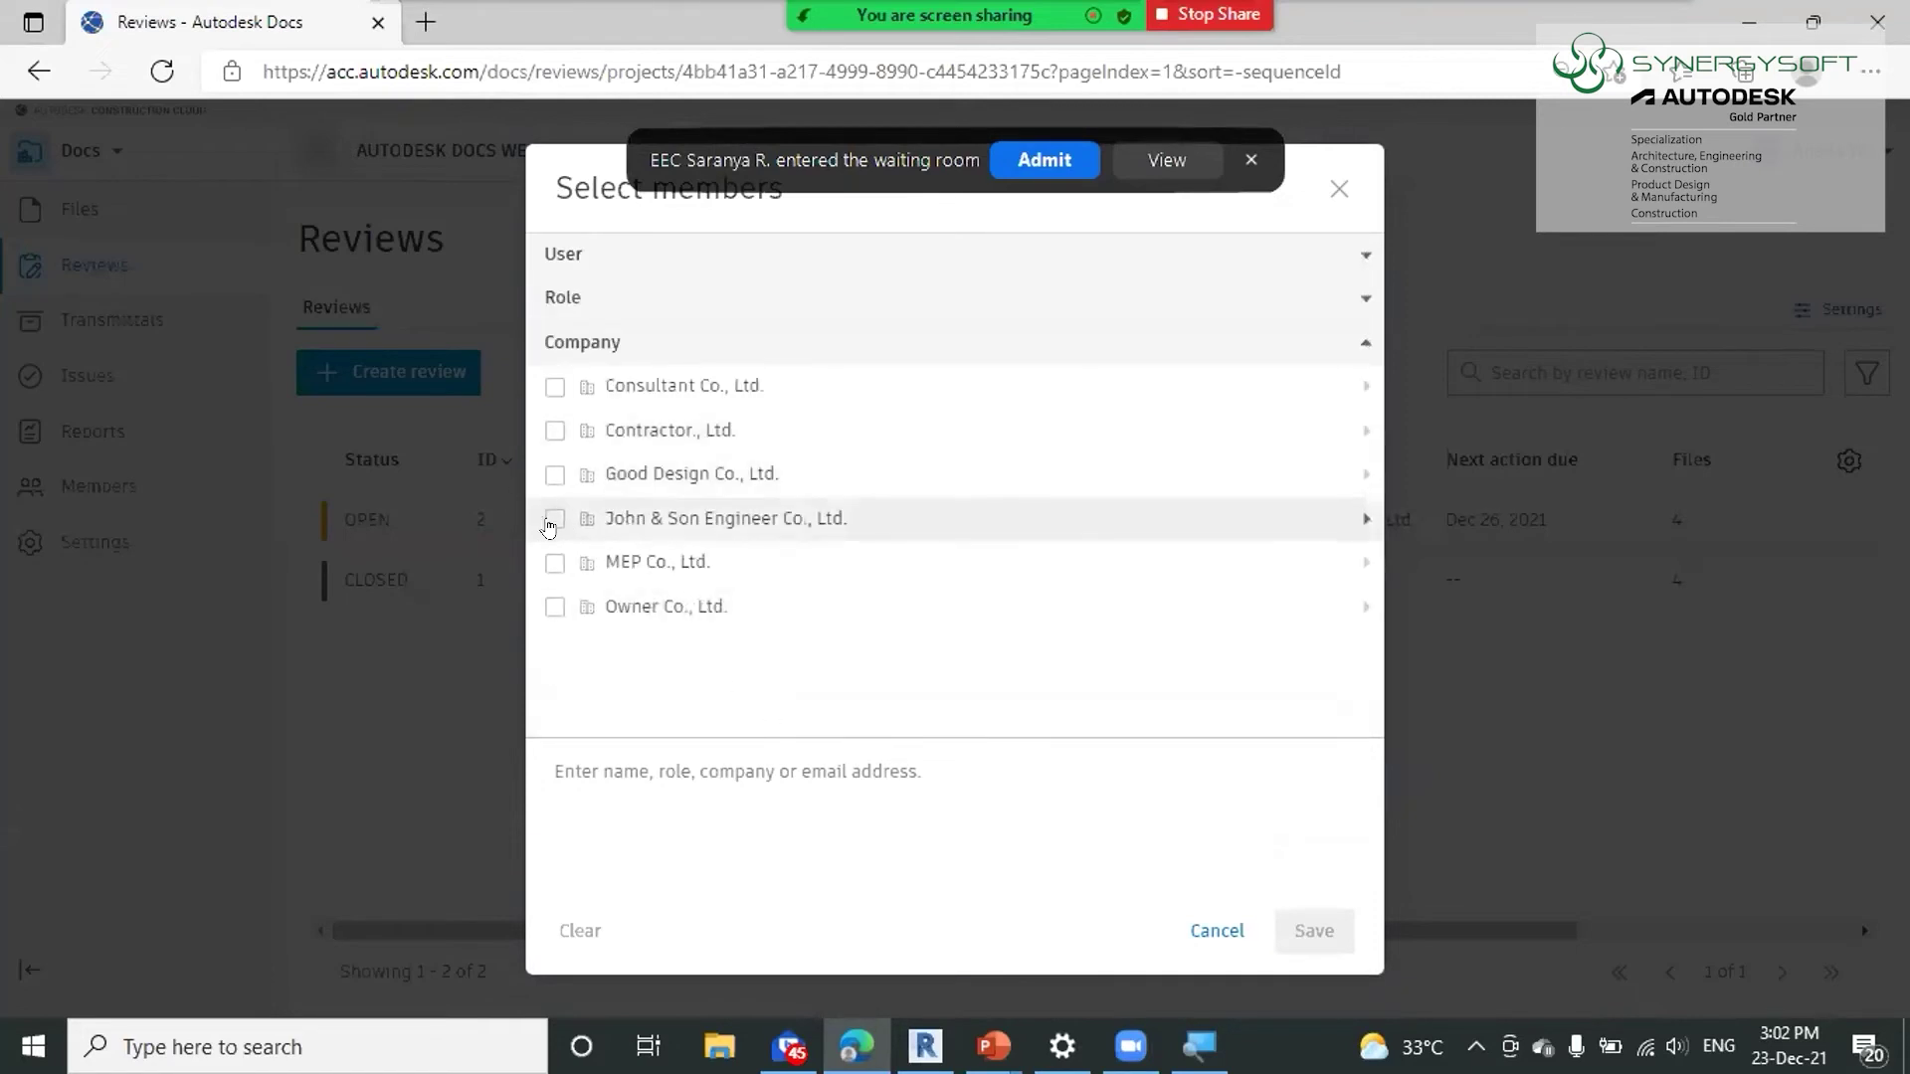
click(554, 520)
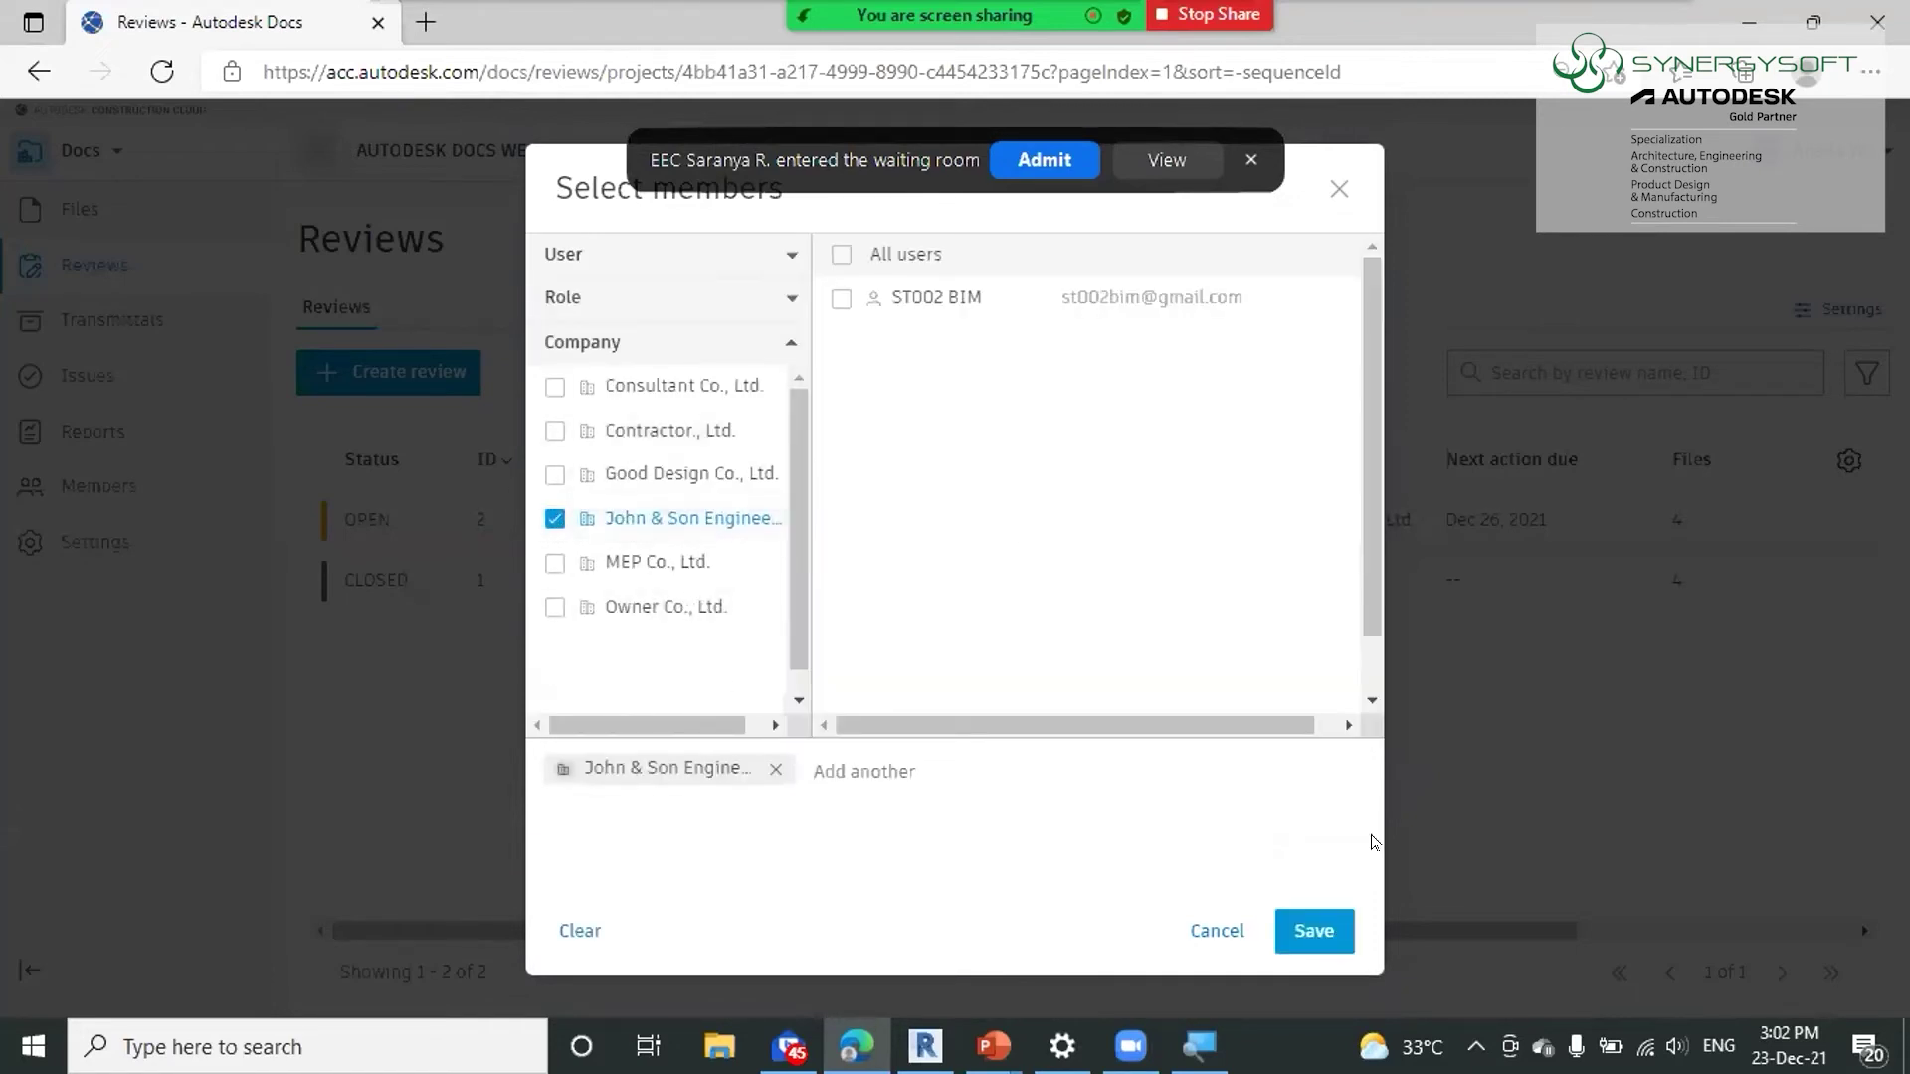
click(1309, 932)
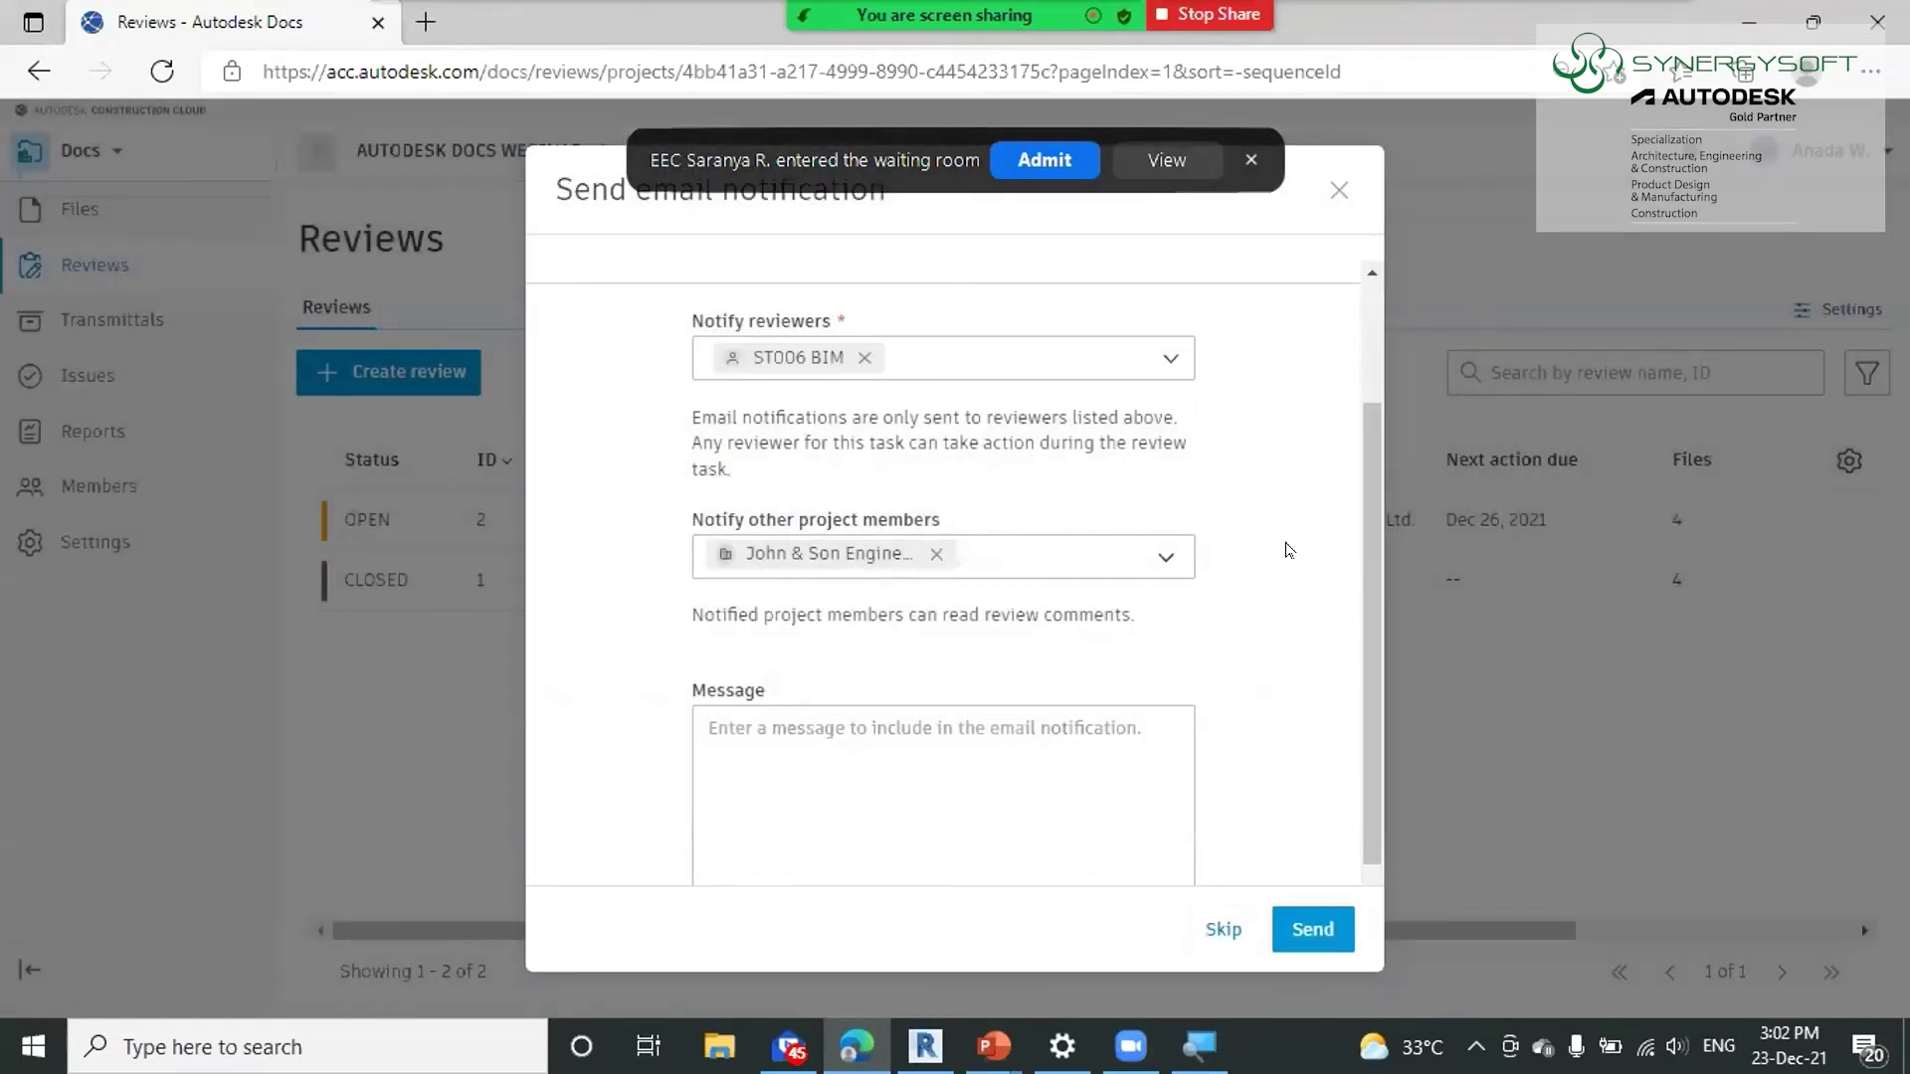
click(1321, 917)
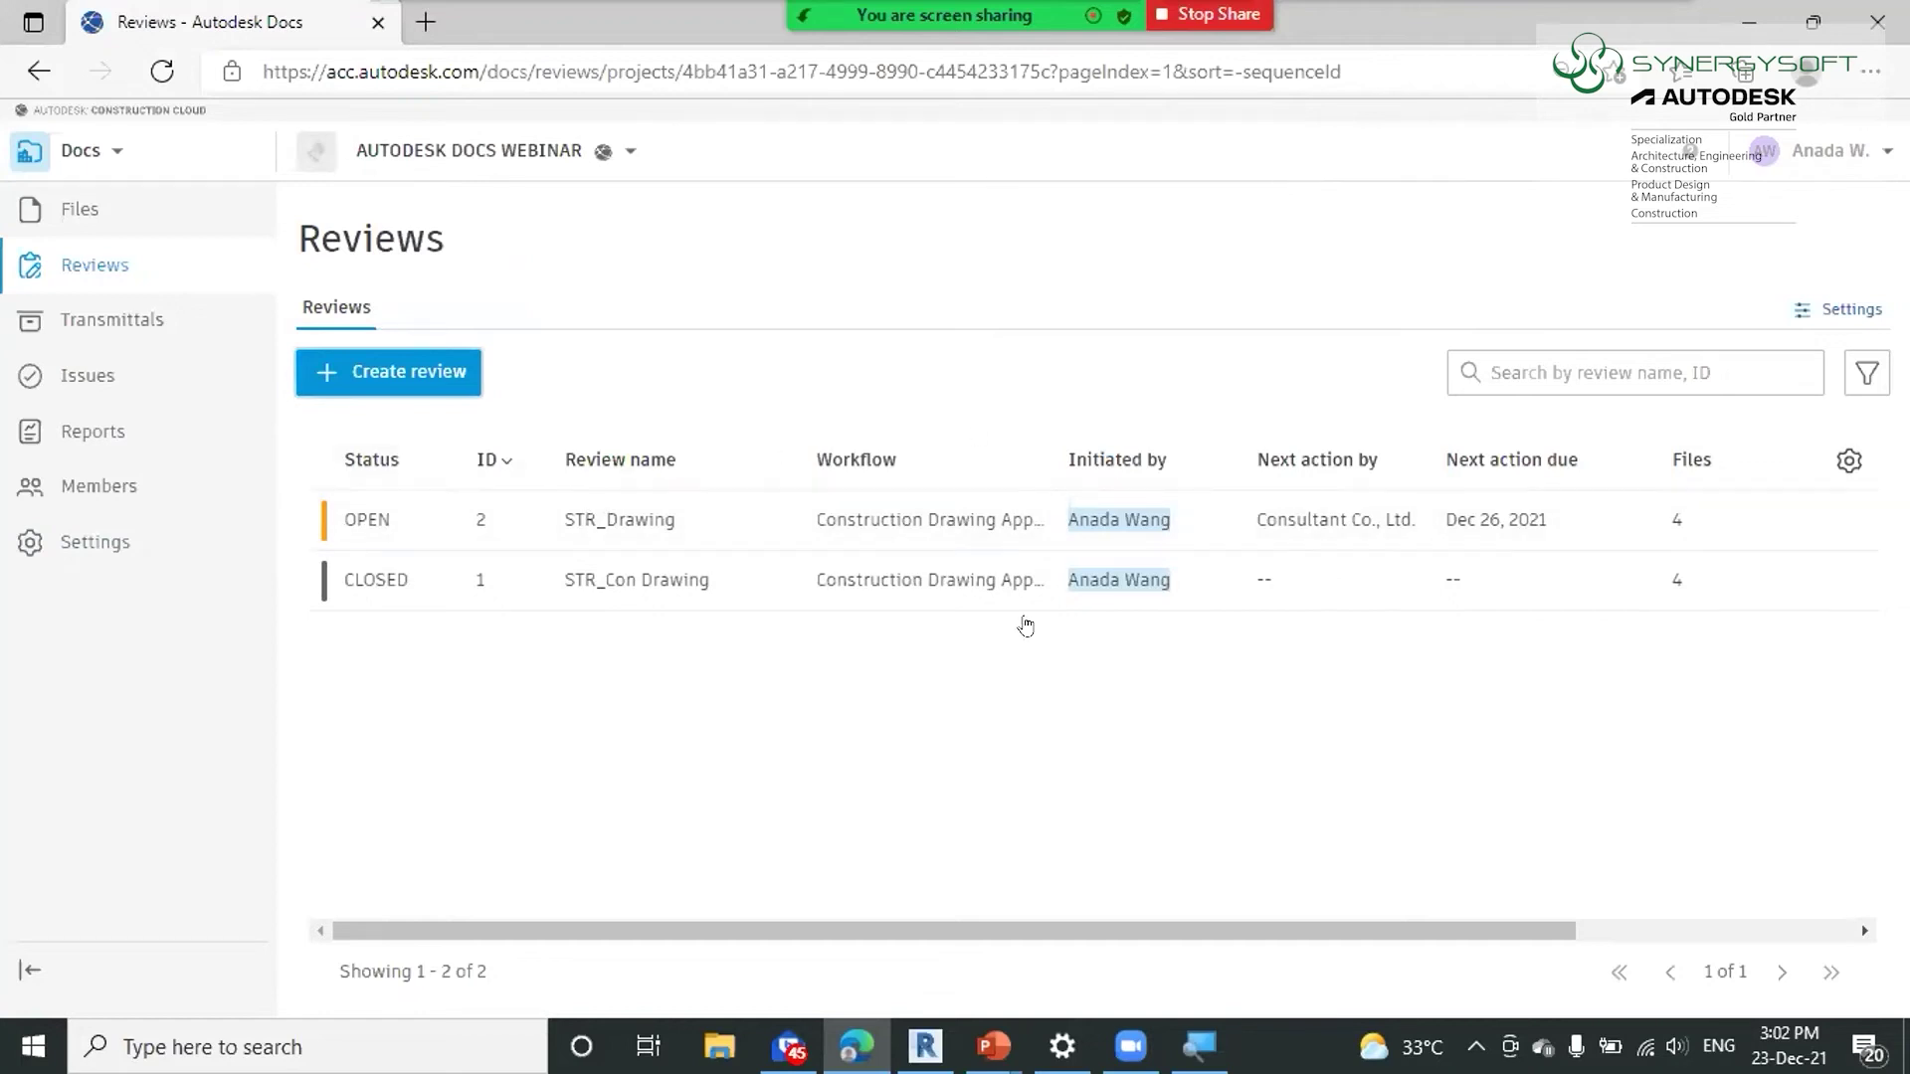
Open review #2 STR_Drawing, claim its final review, and open SSS-JSE-M2-CM-S-0001.pdf
click(378, 517)
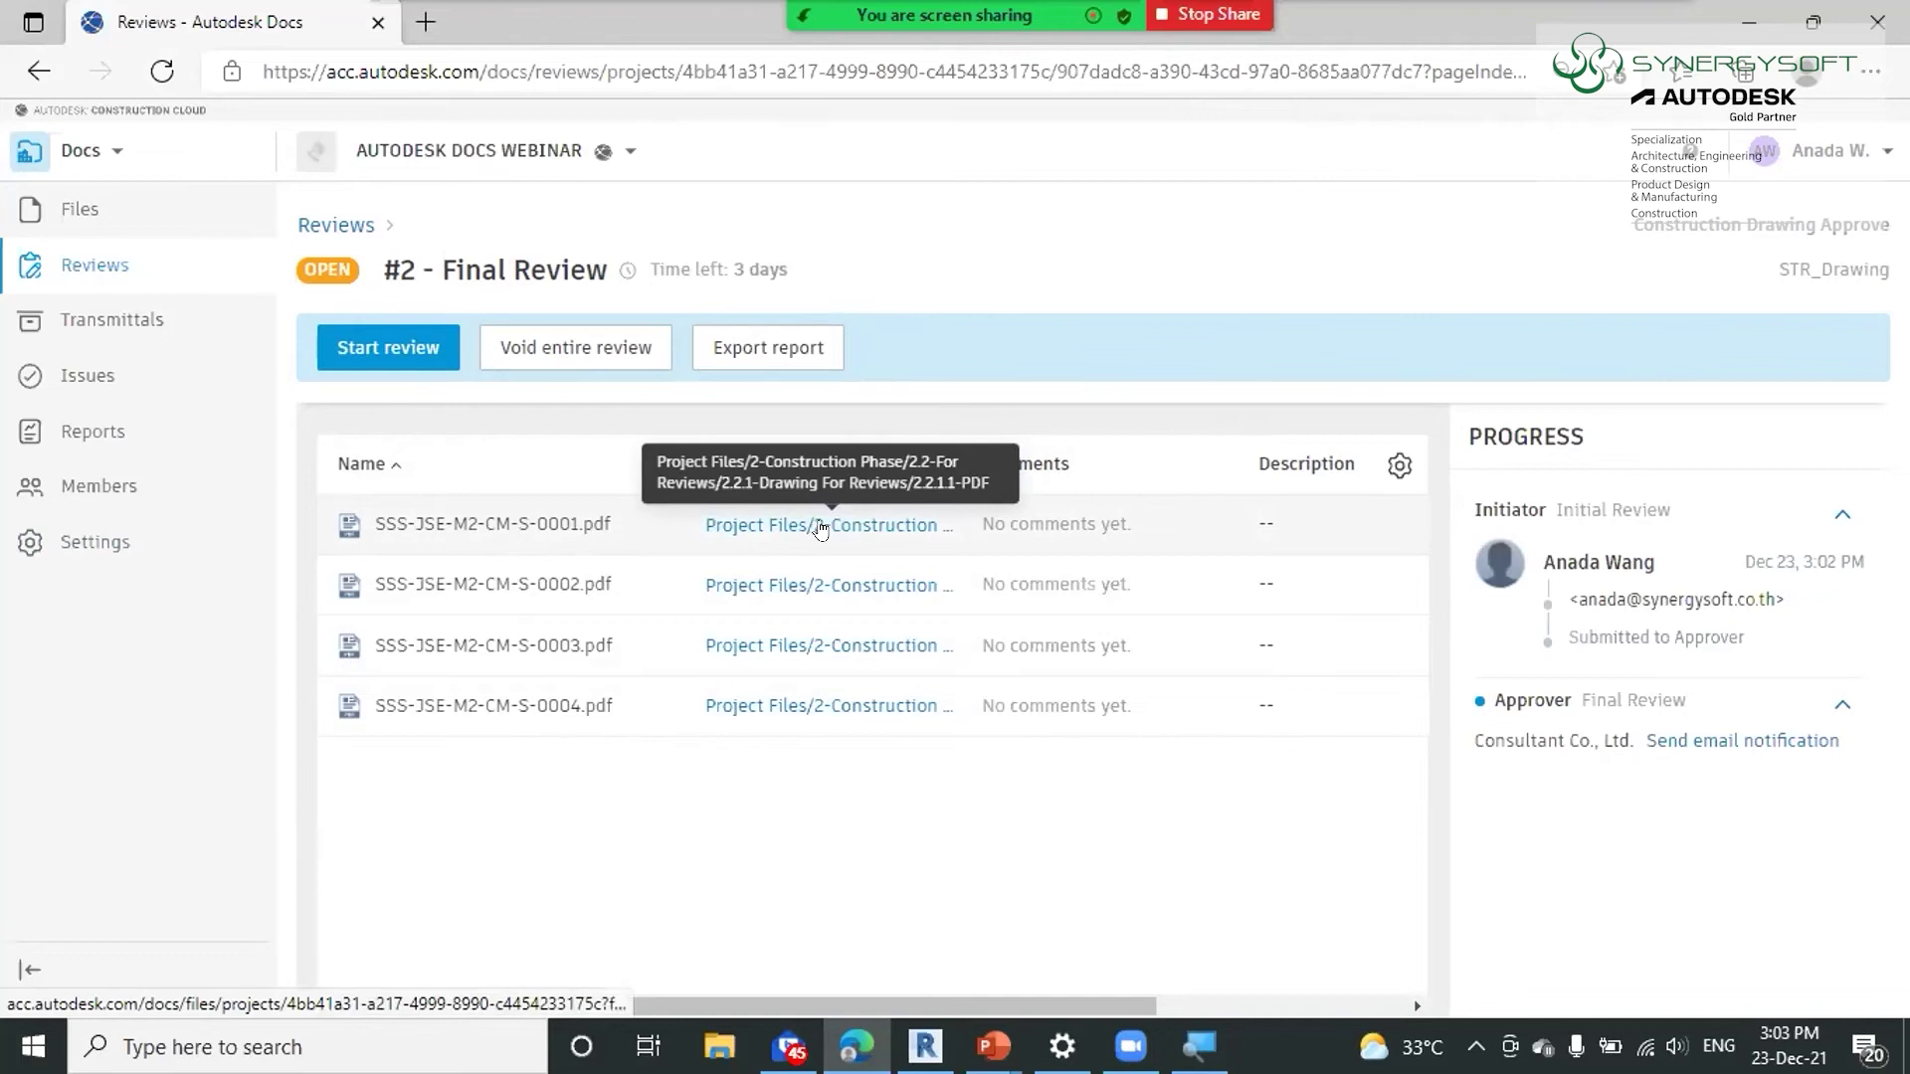
click(392, 350)
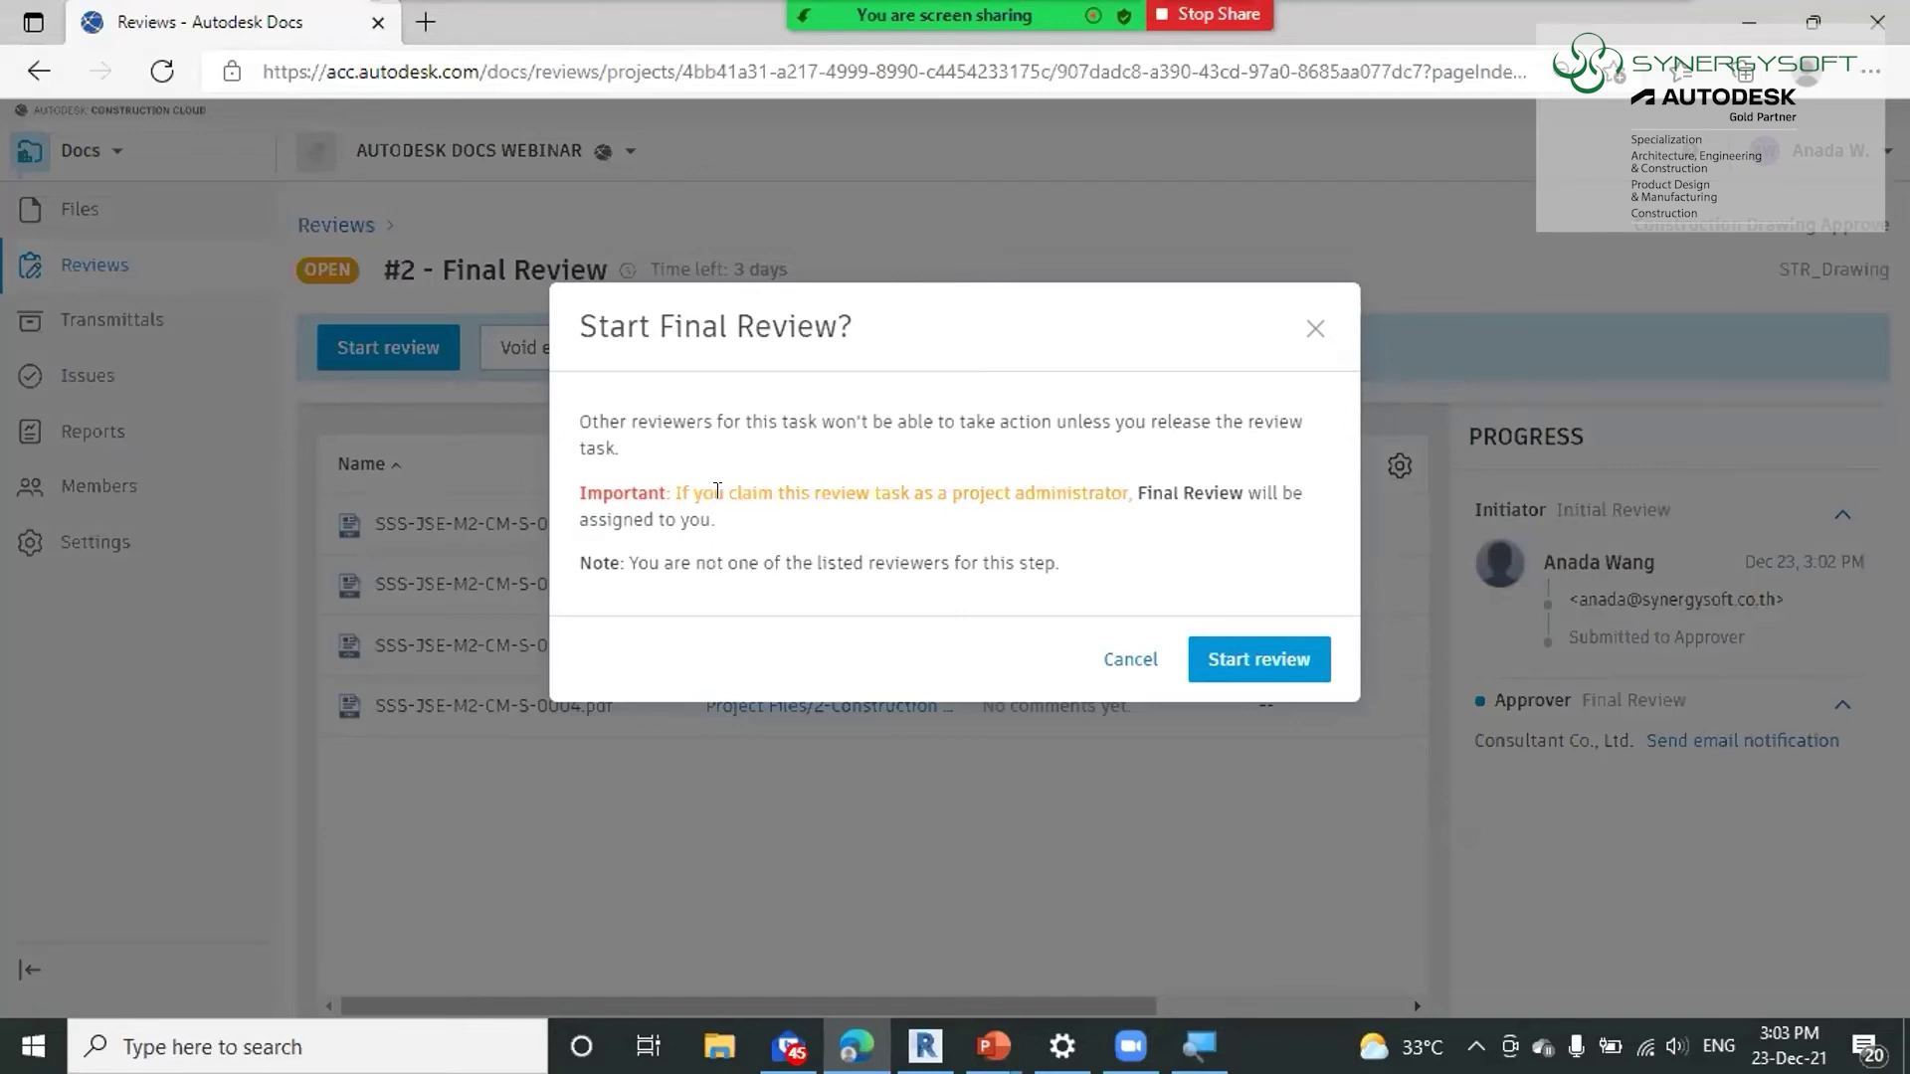
click(1284, 671)
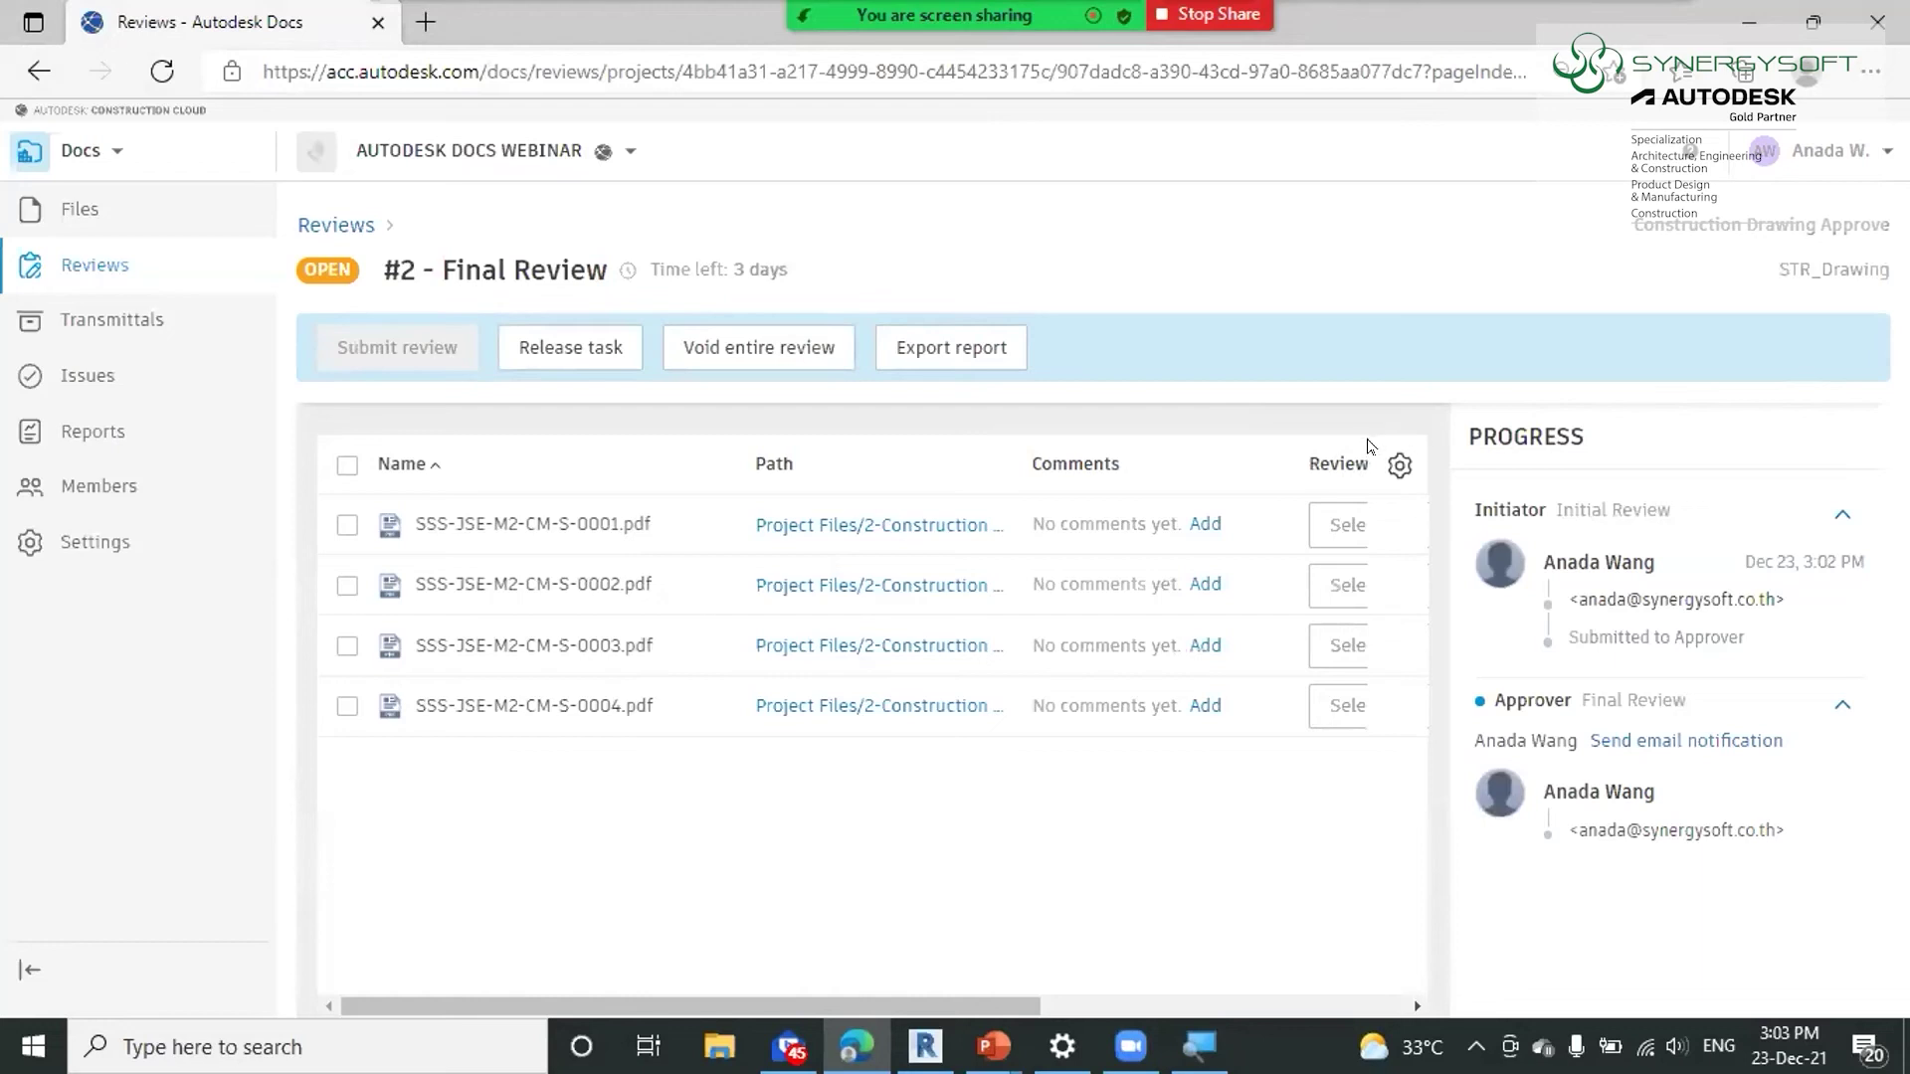
drag(738, 1005, 810, 1005)
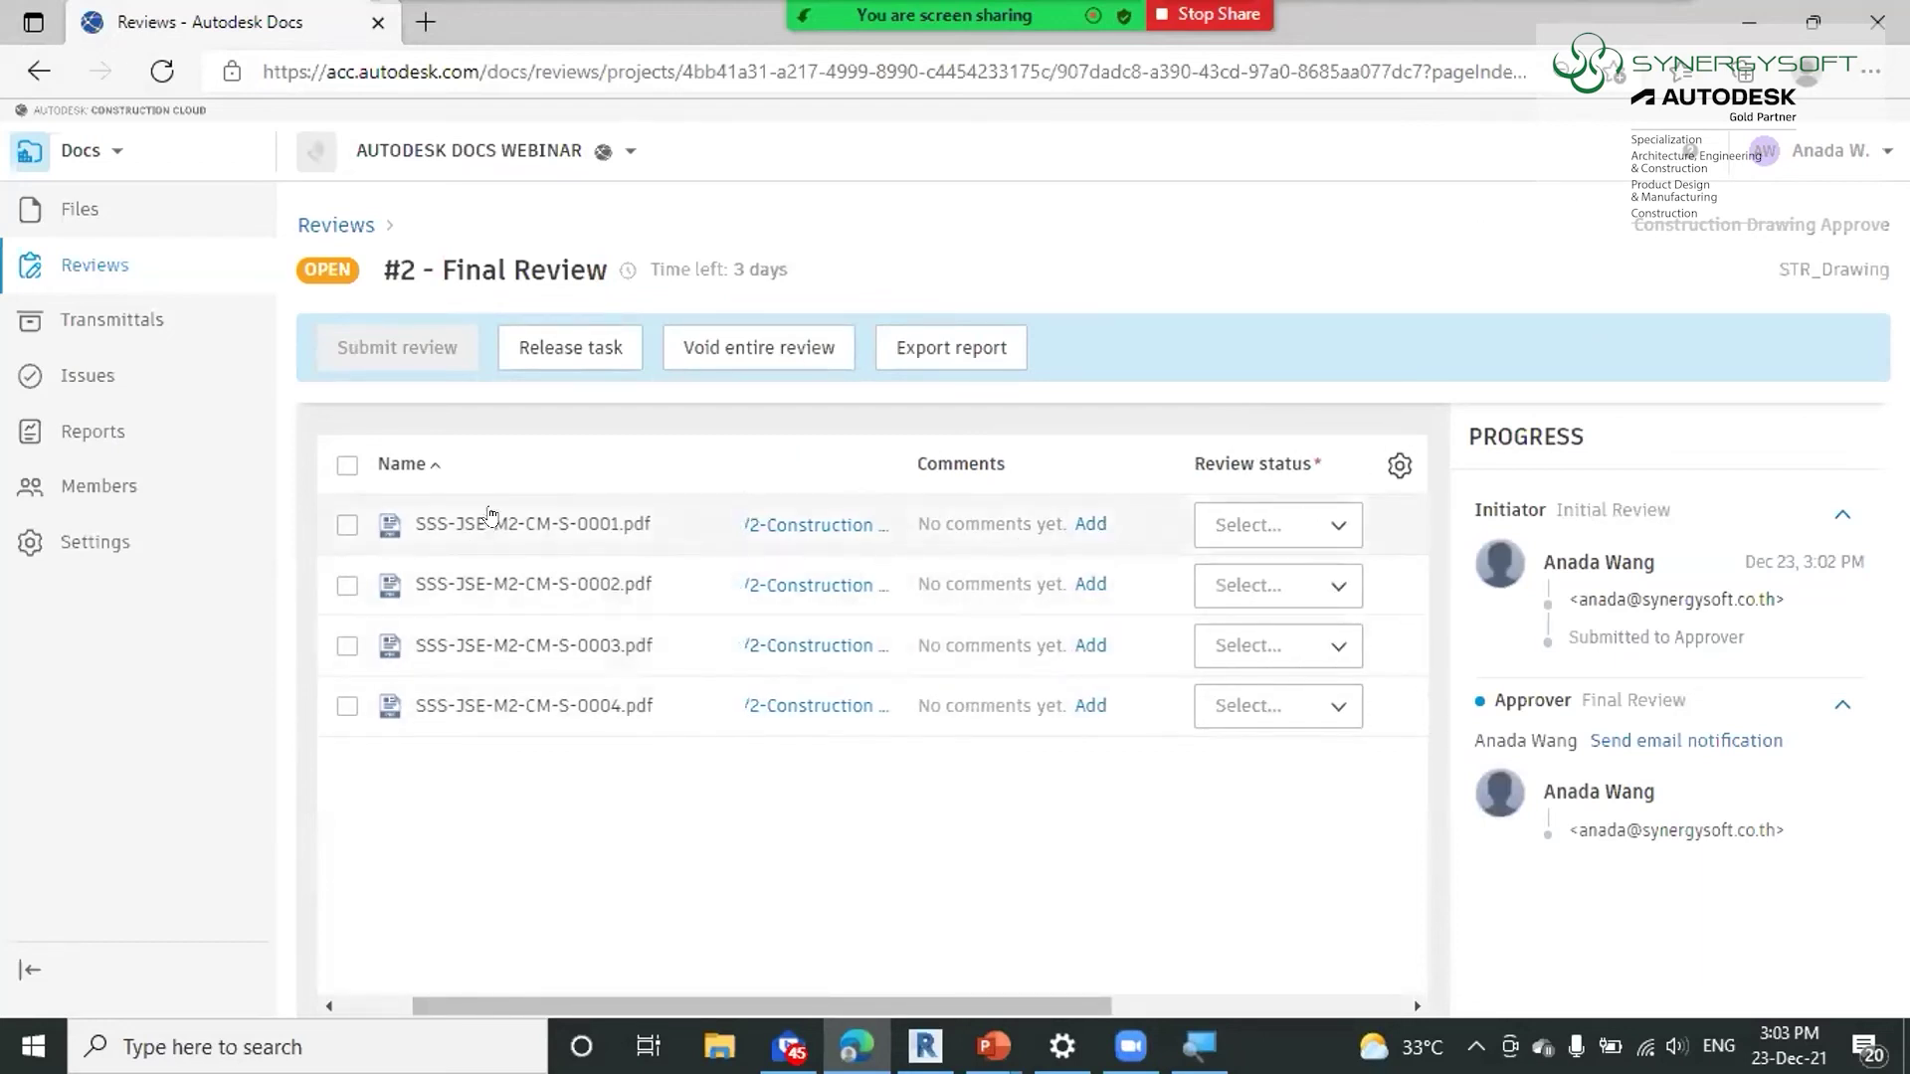
click(522, 527)
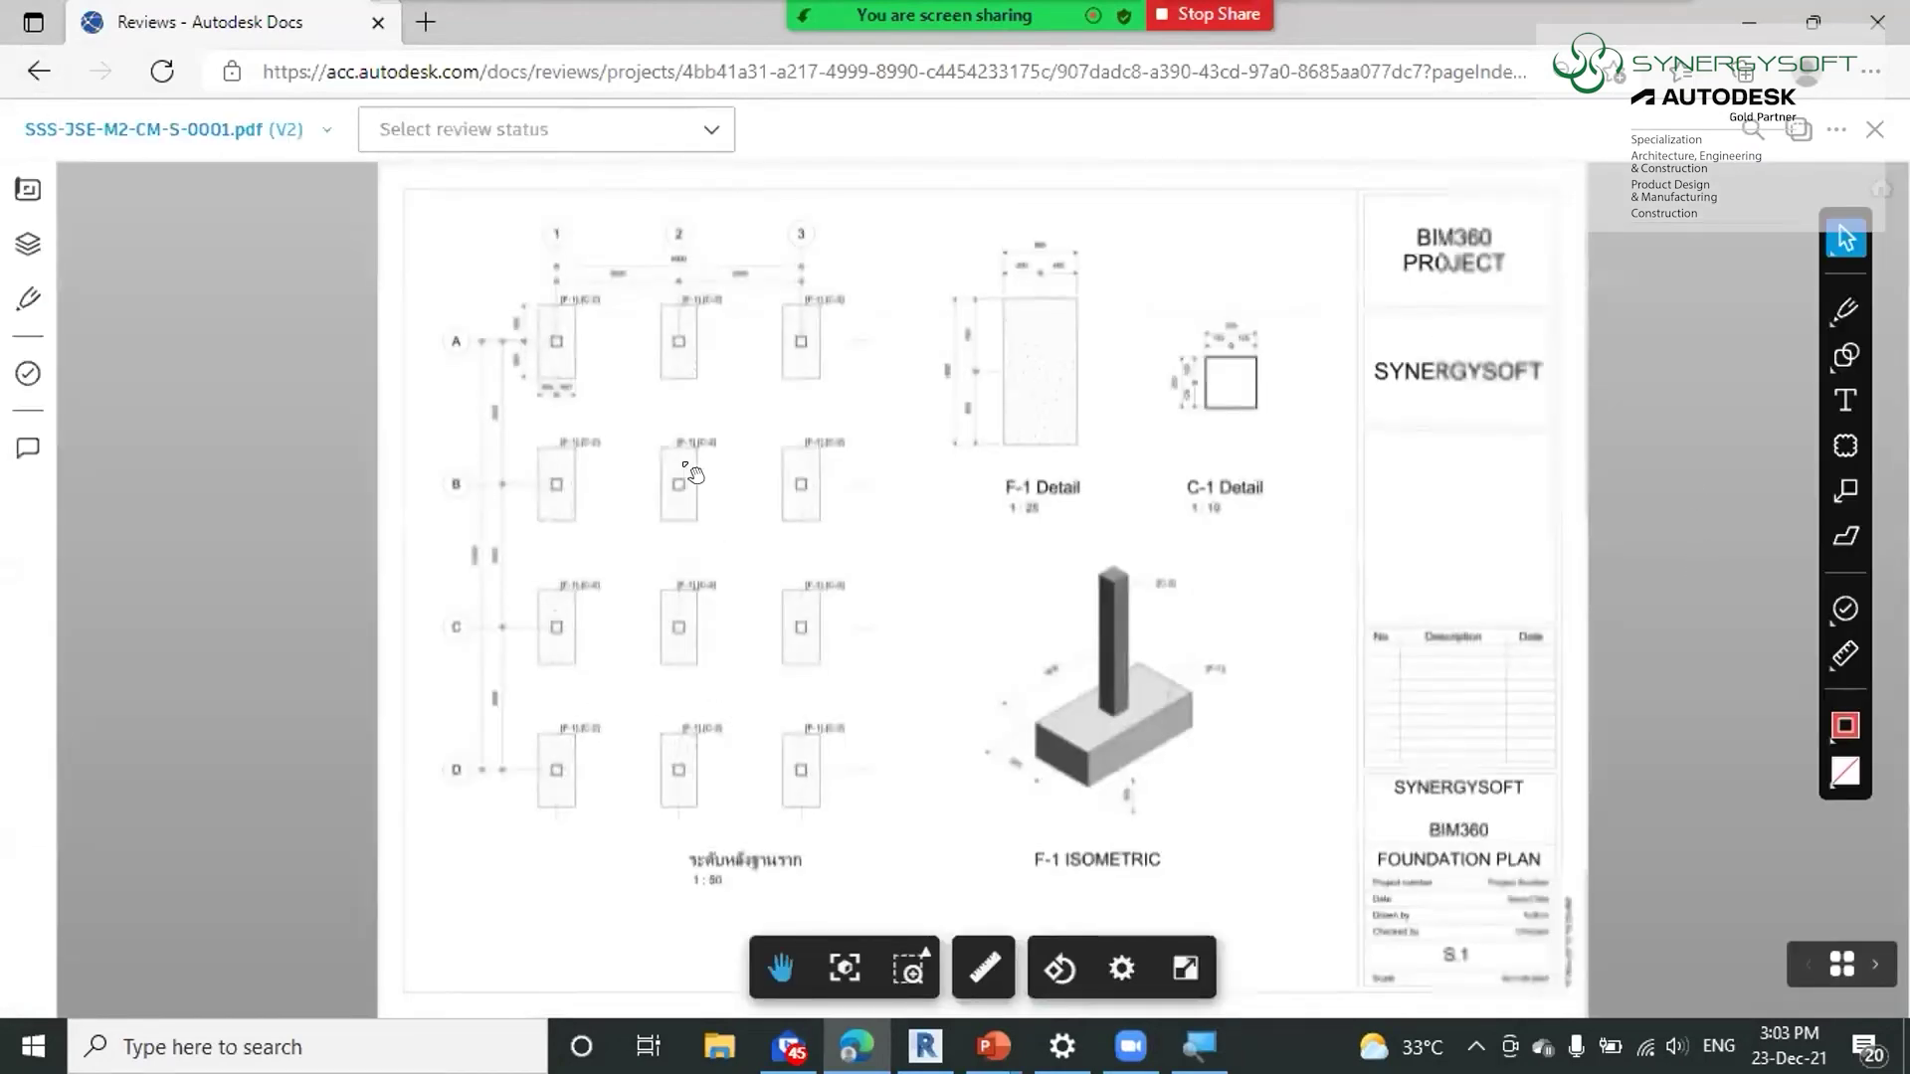
Mark SSS-JSE-M2-CM-S-0001.pdf as Approved and close it
click(707, 123)
click(477, 176)
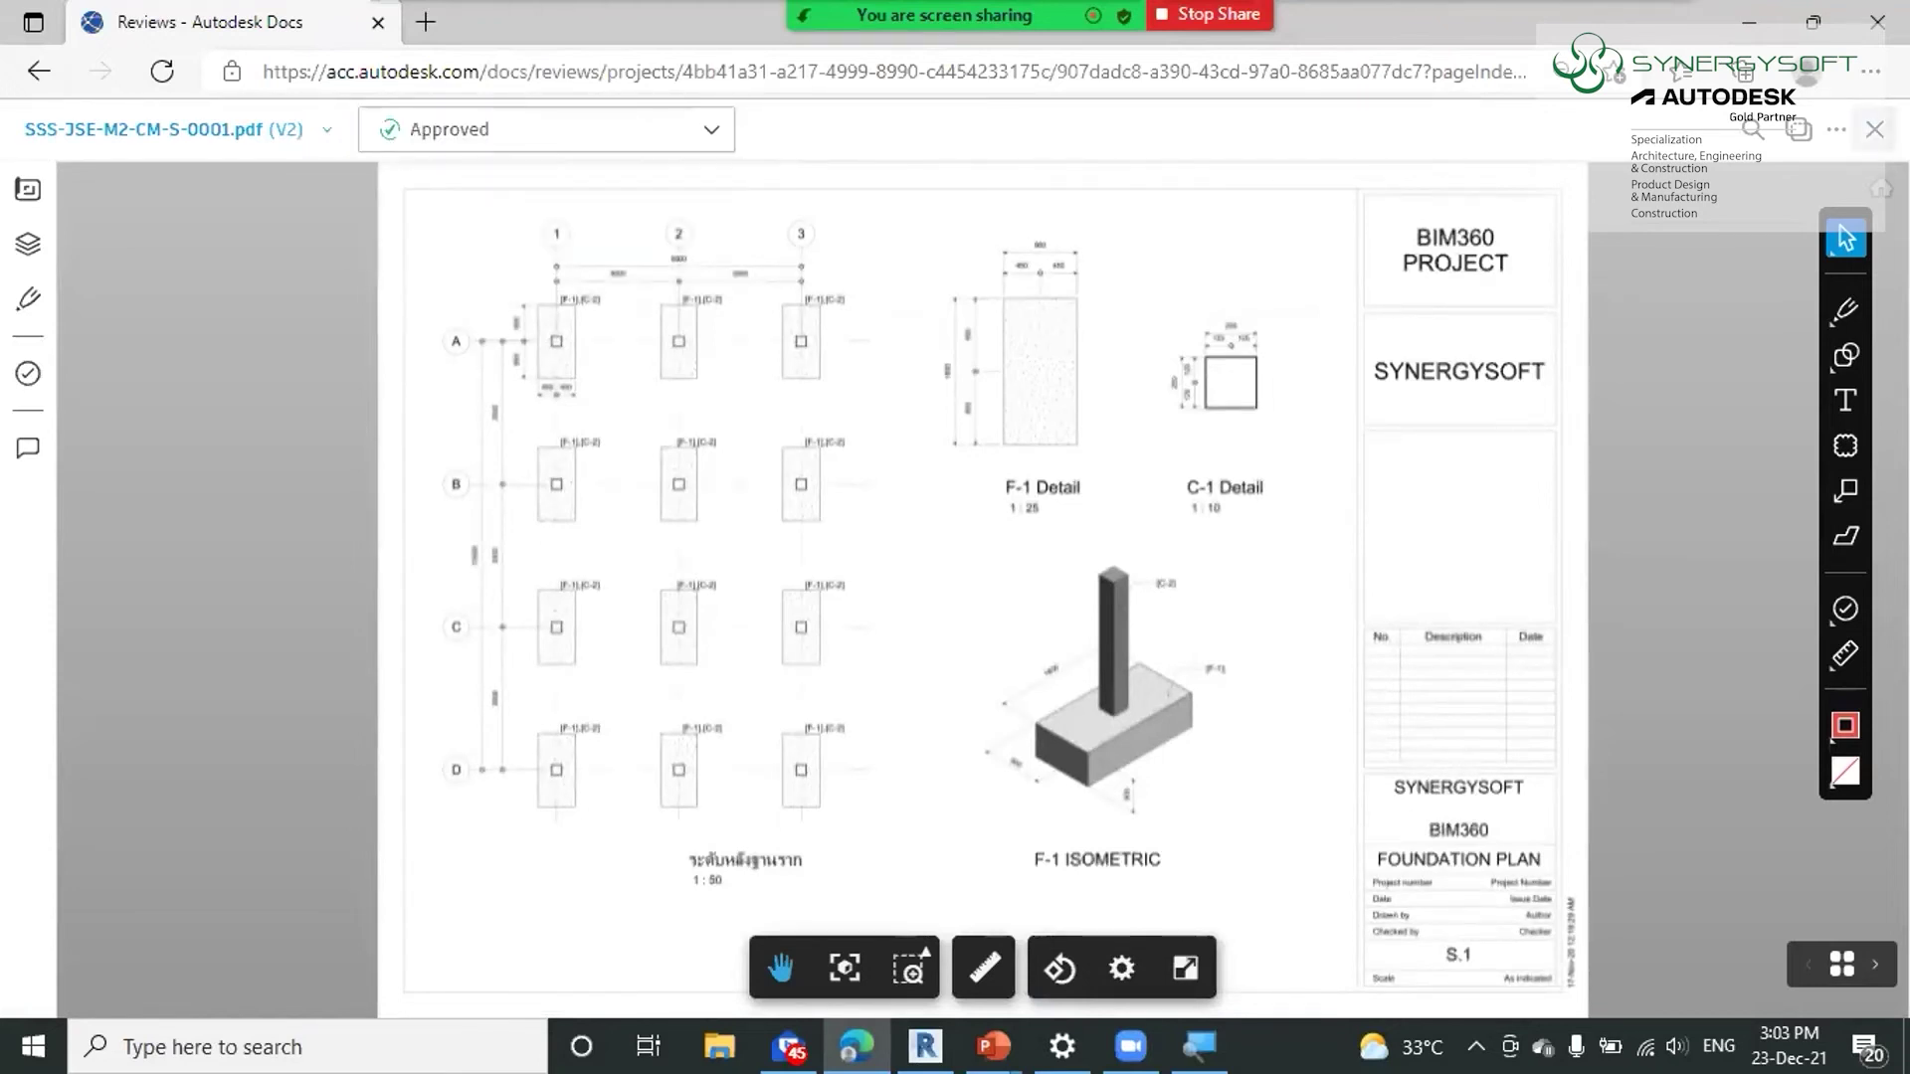
key(Escape)
Inspect SSS-JSE-M2-CM-S-0002.pdf by zooming around the sheet, then open its comments
click(524, 580)
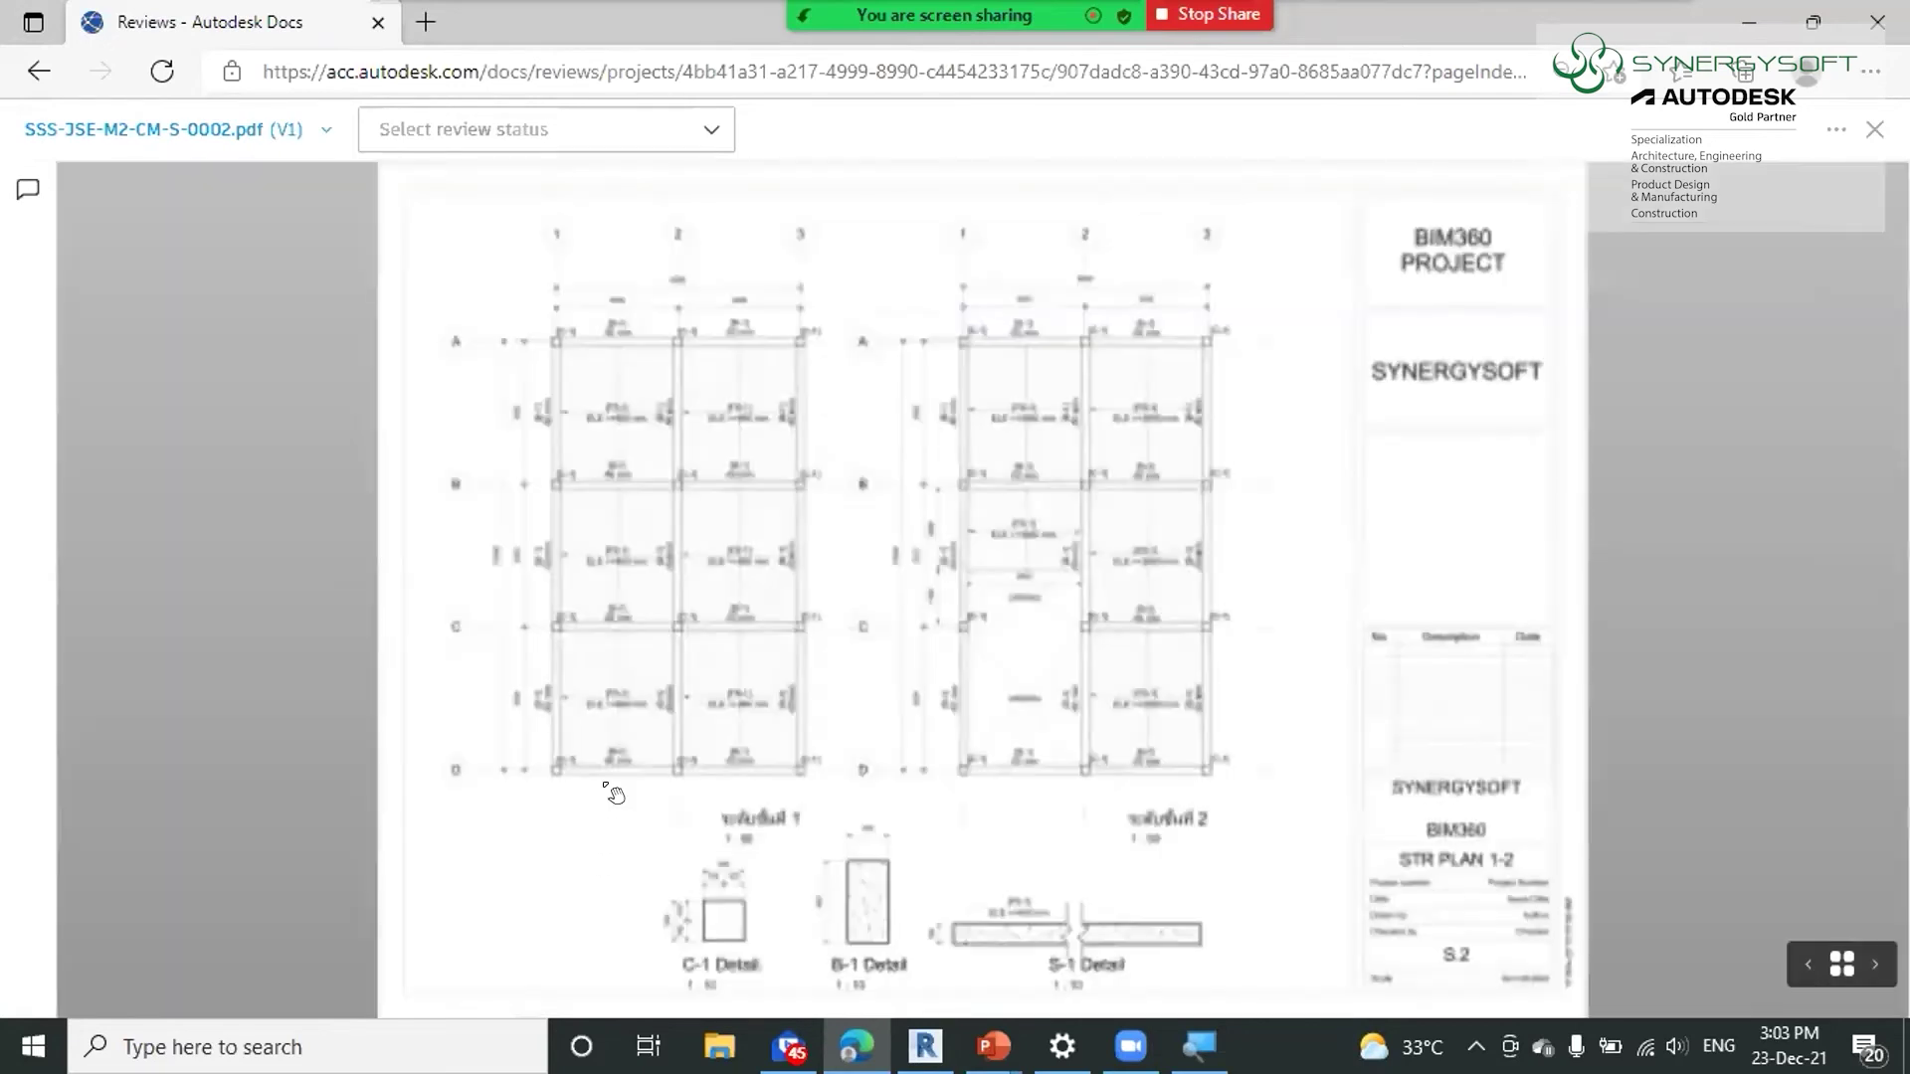
scroll(672, 498, up, 2)
scroll(674, 483, up, 2)
scroll(696, 483, up, 2)
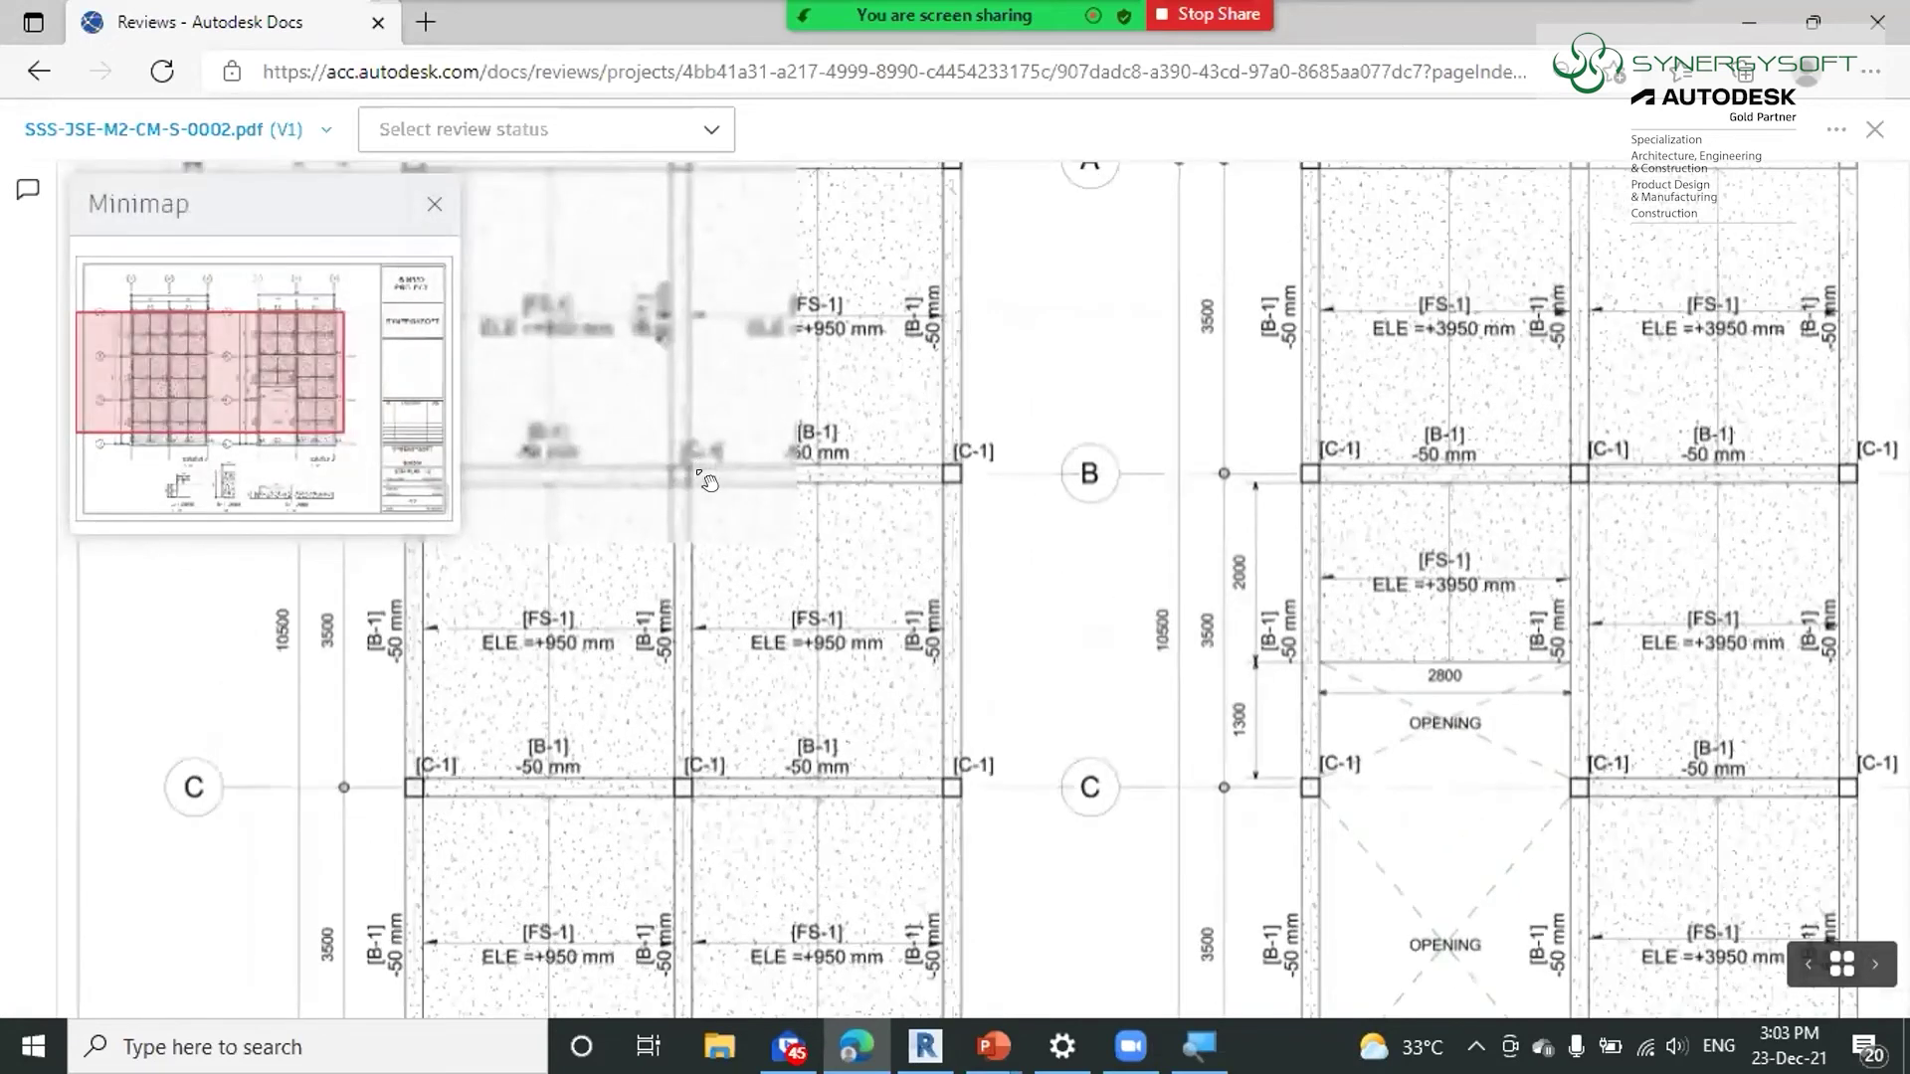
scroll(709, 481, up, 2)
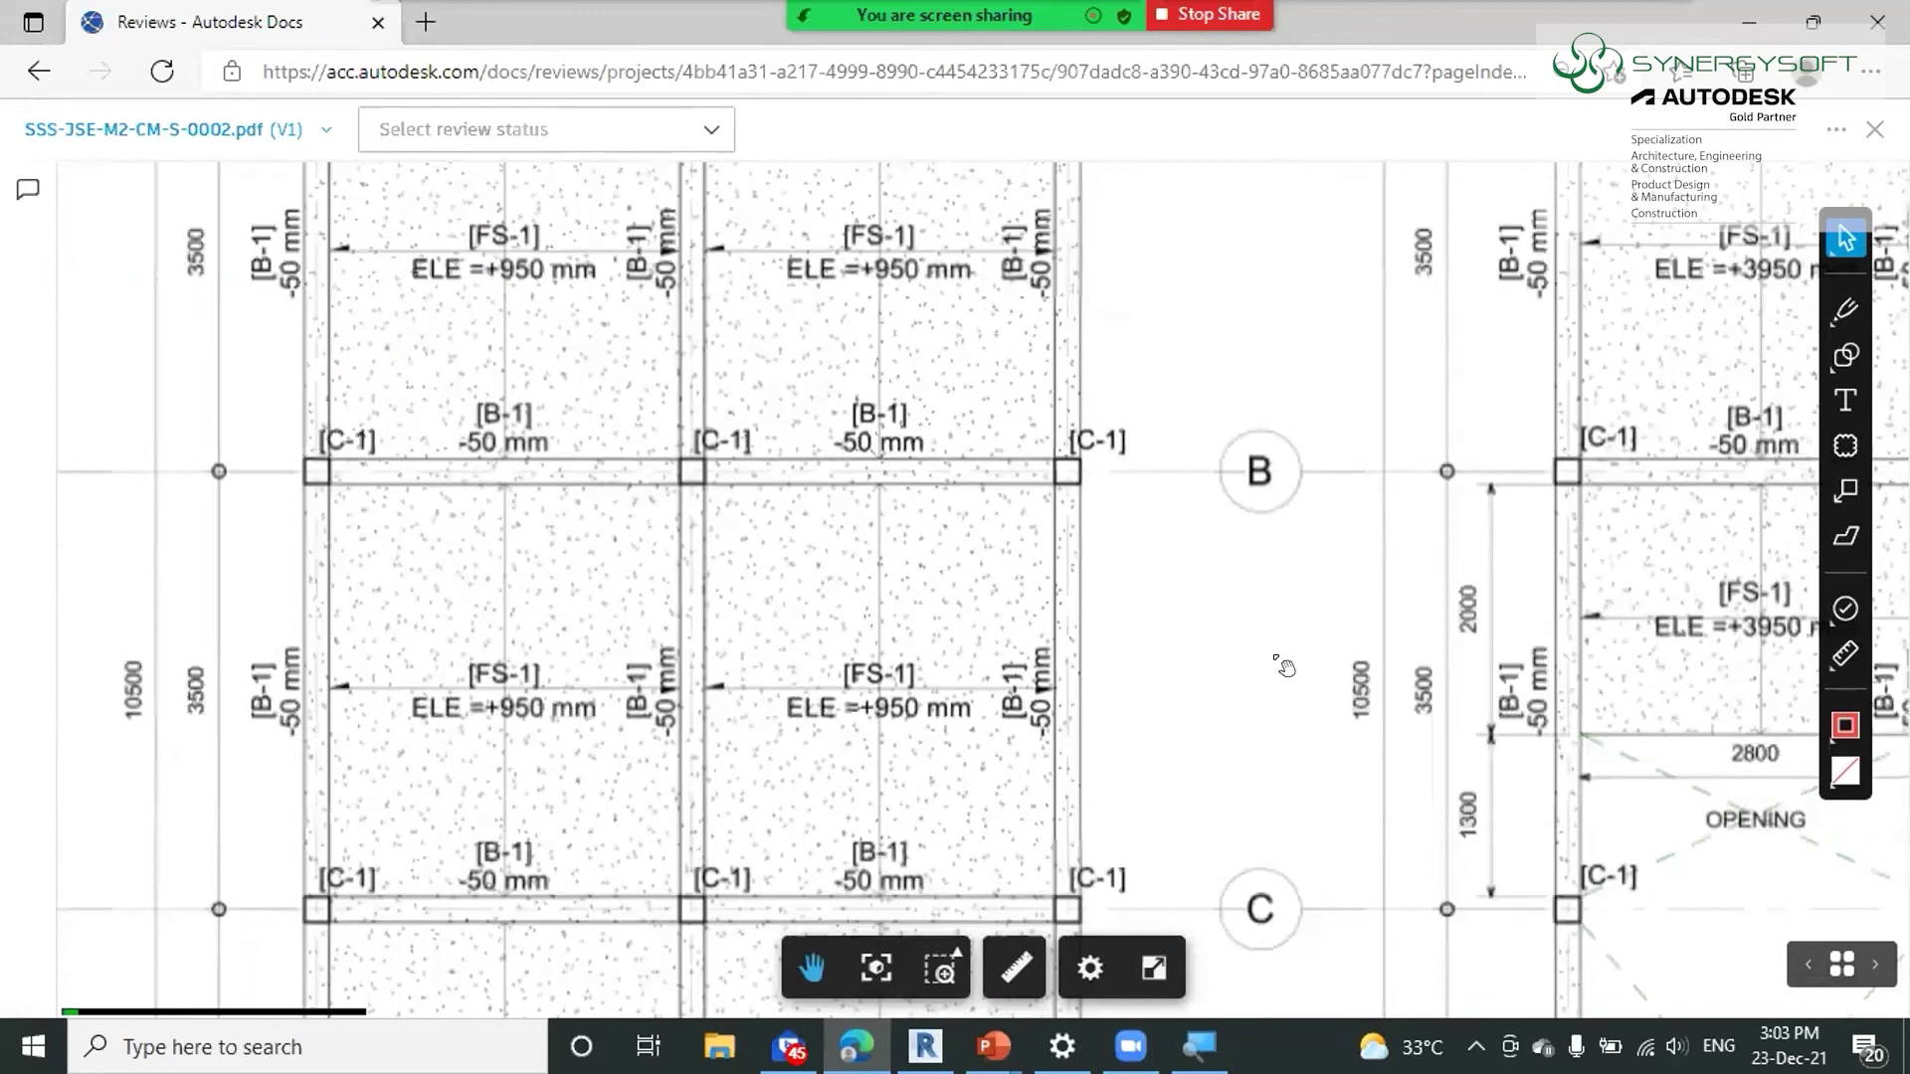
scroll(1283, 667, down, 3)
scroll(816, 908, down, 2)
scroll(796, 900, down, 2)
scroll(398, 985, down, 2)
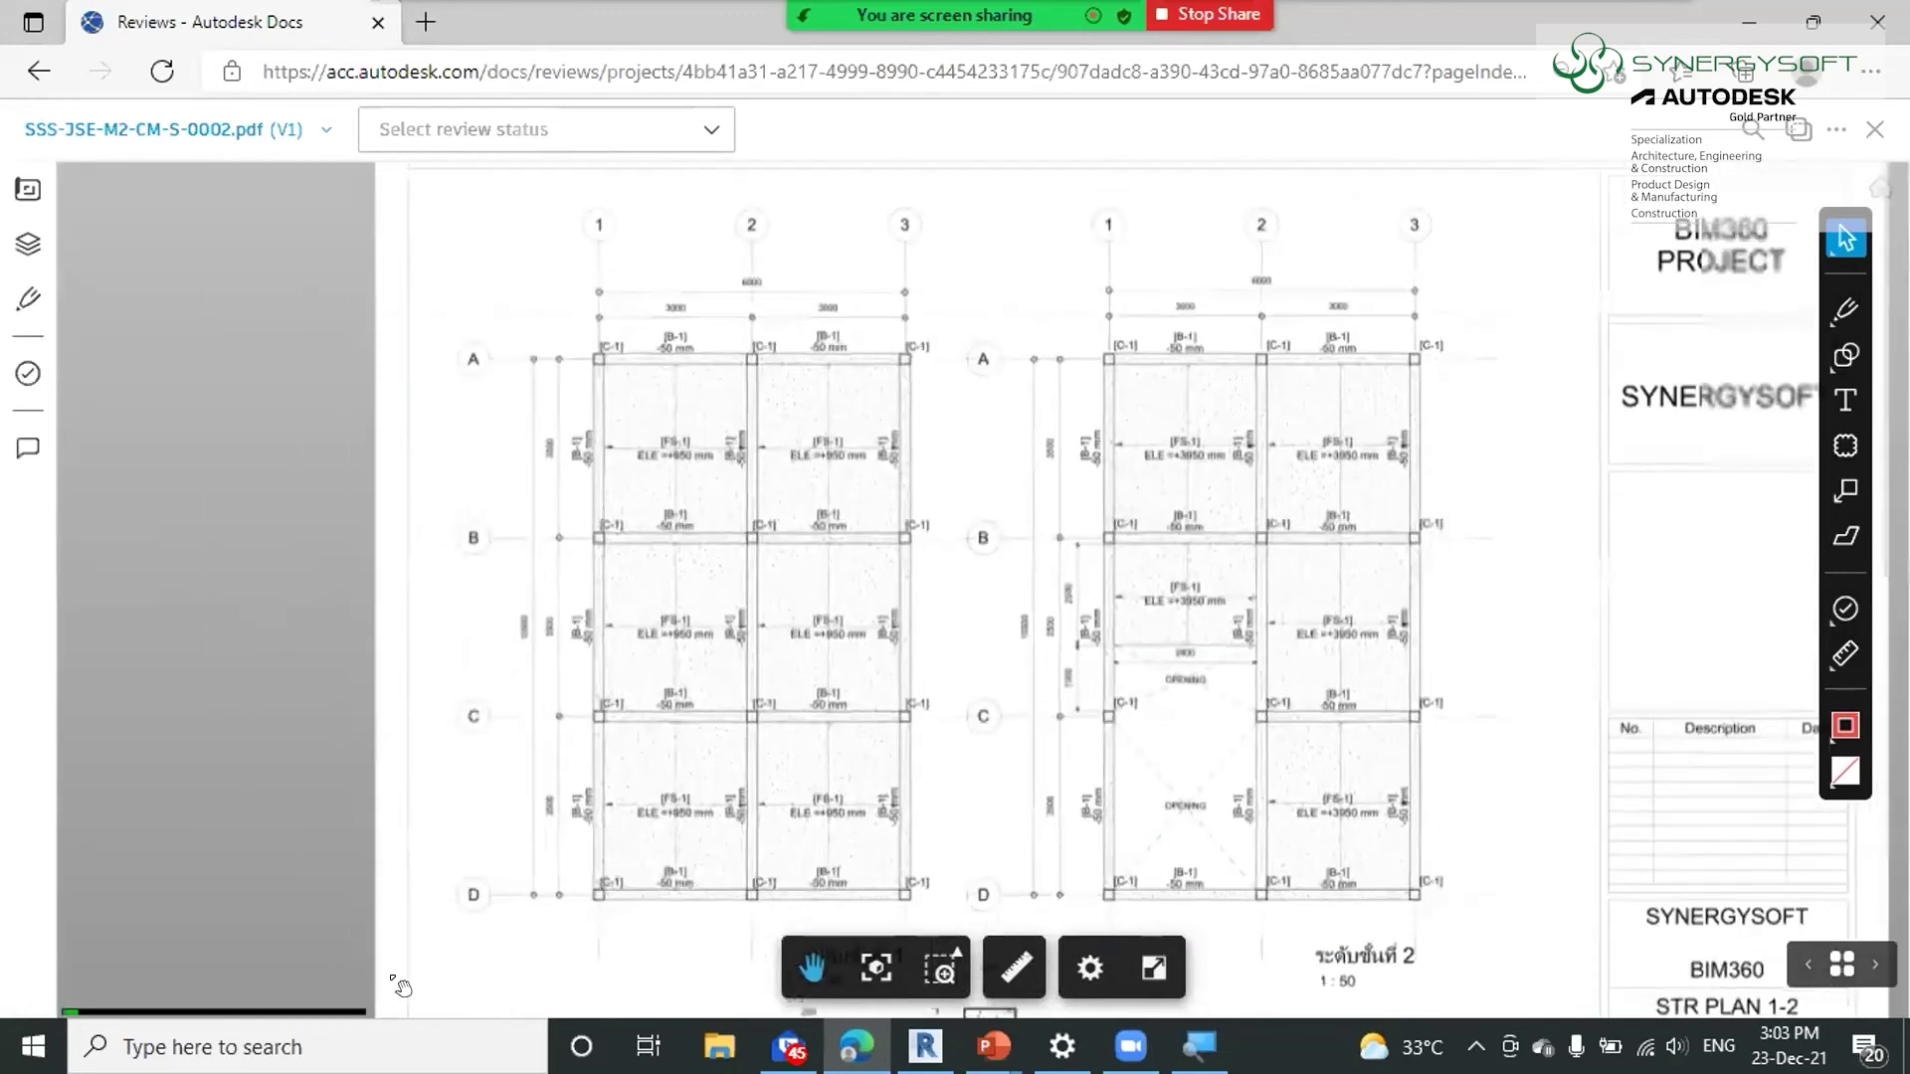
scroll(418, 895, up, 2)
scroll(647, 398, down, 2)
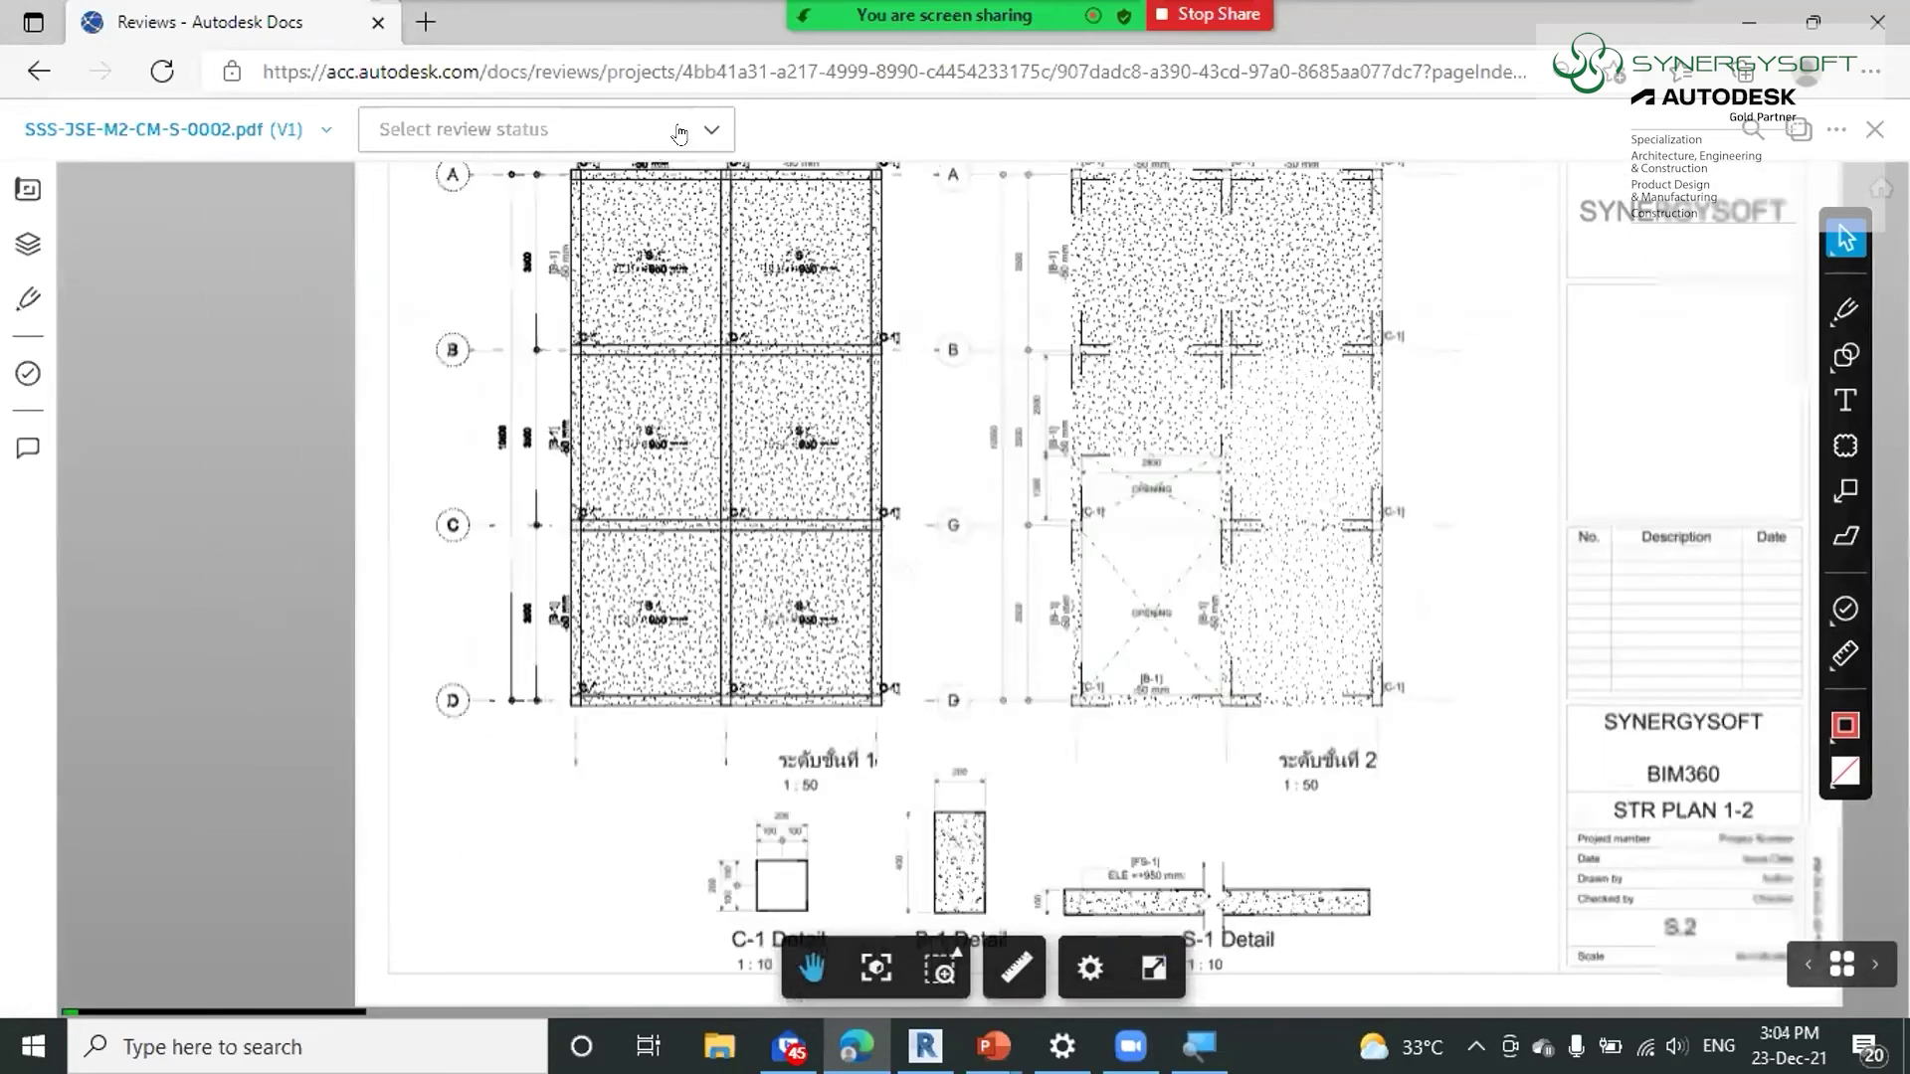
scroll(410, 235, up, 1)
scroll(403, 259, up, 1)
scroll(408, 283, up, 2)
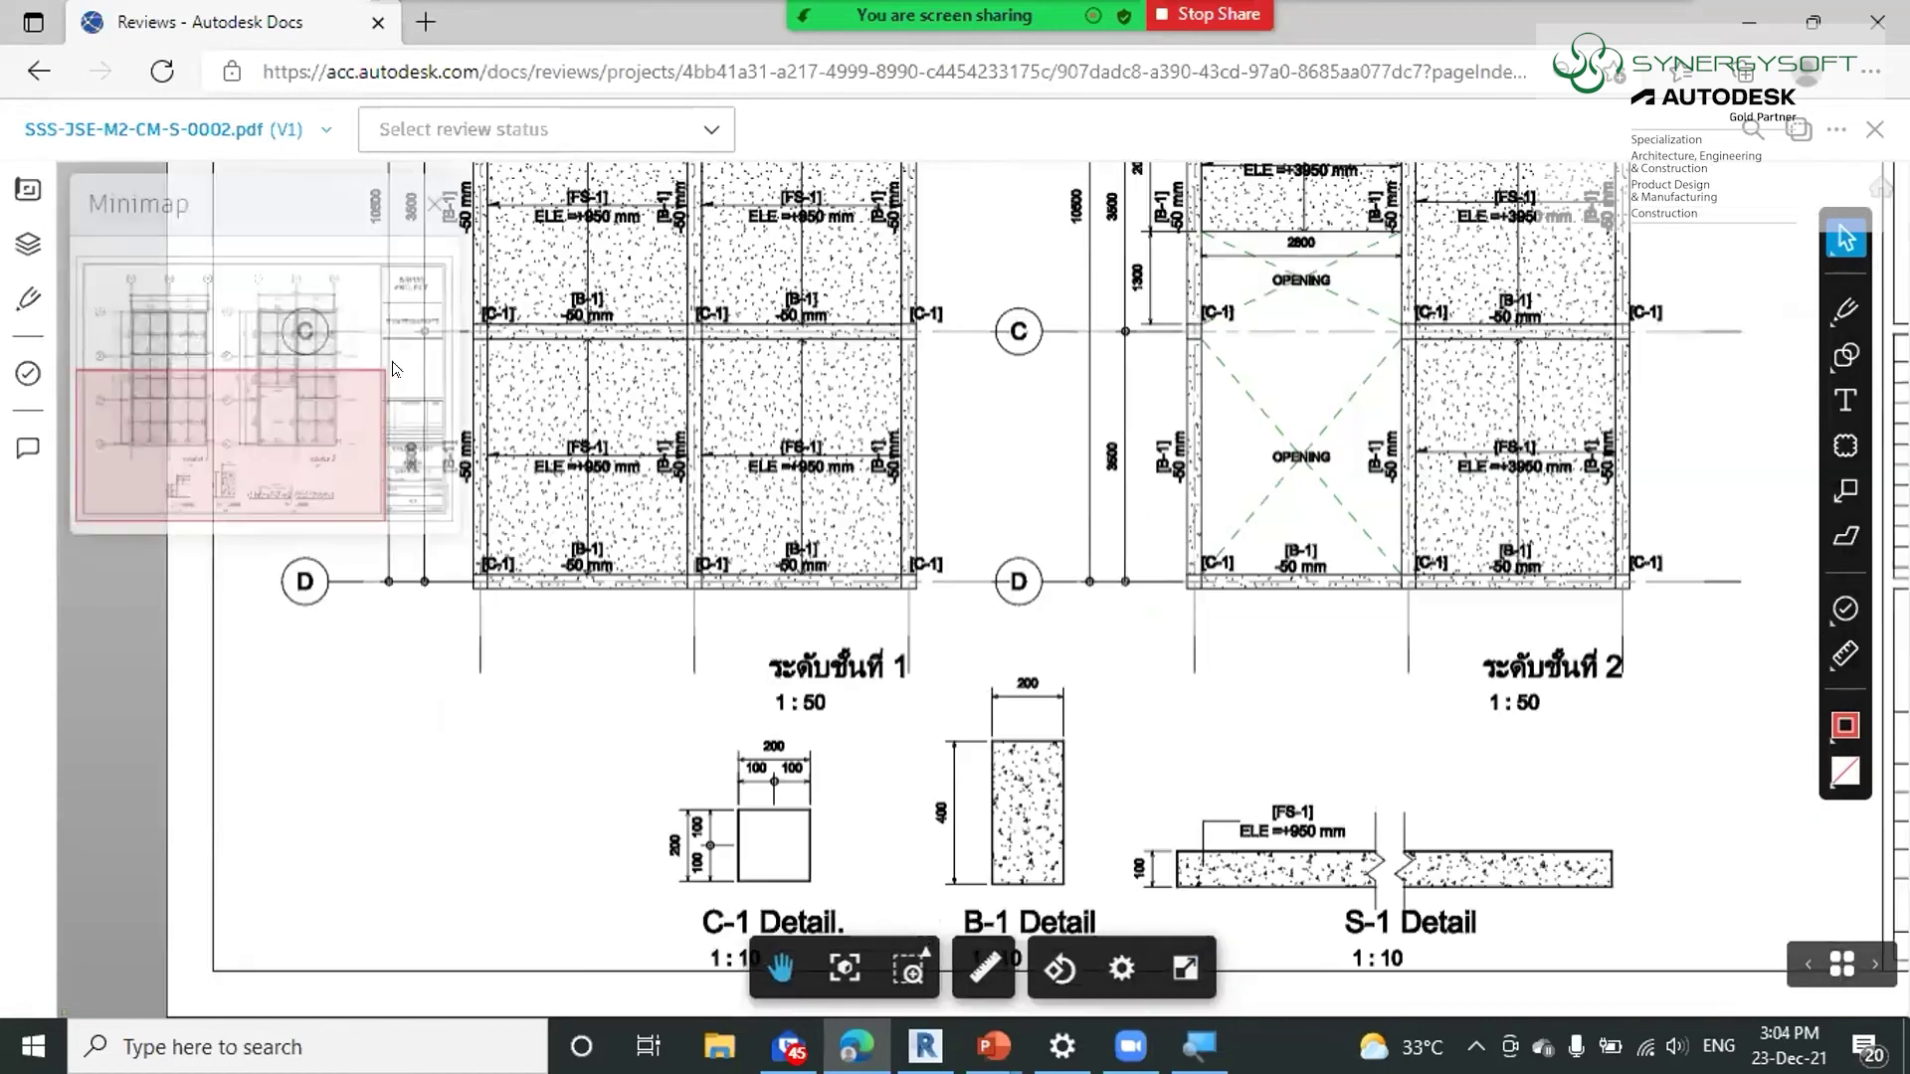
scroll(697, 478, up, 2)
scroll(895, 527, up, 2)
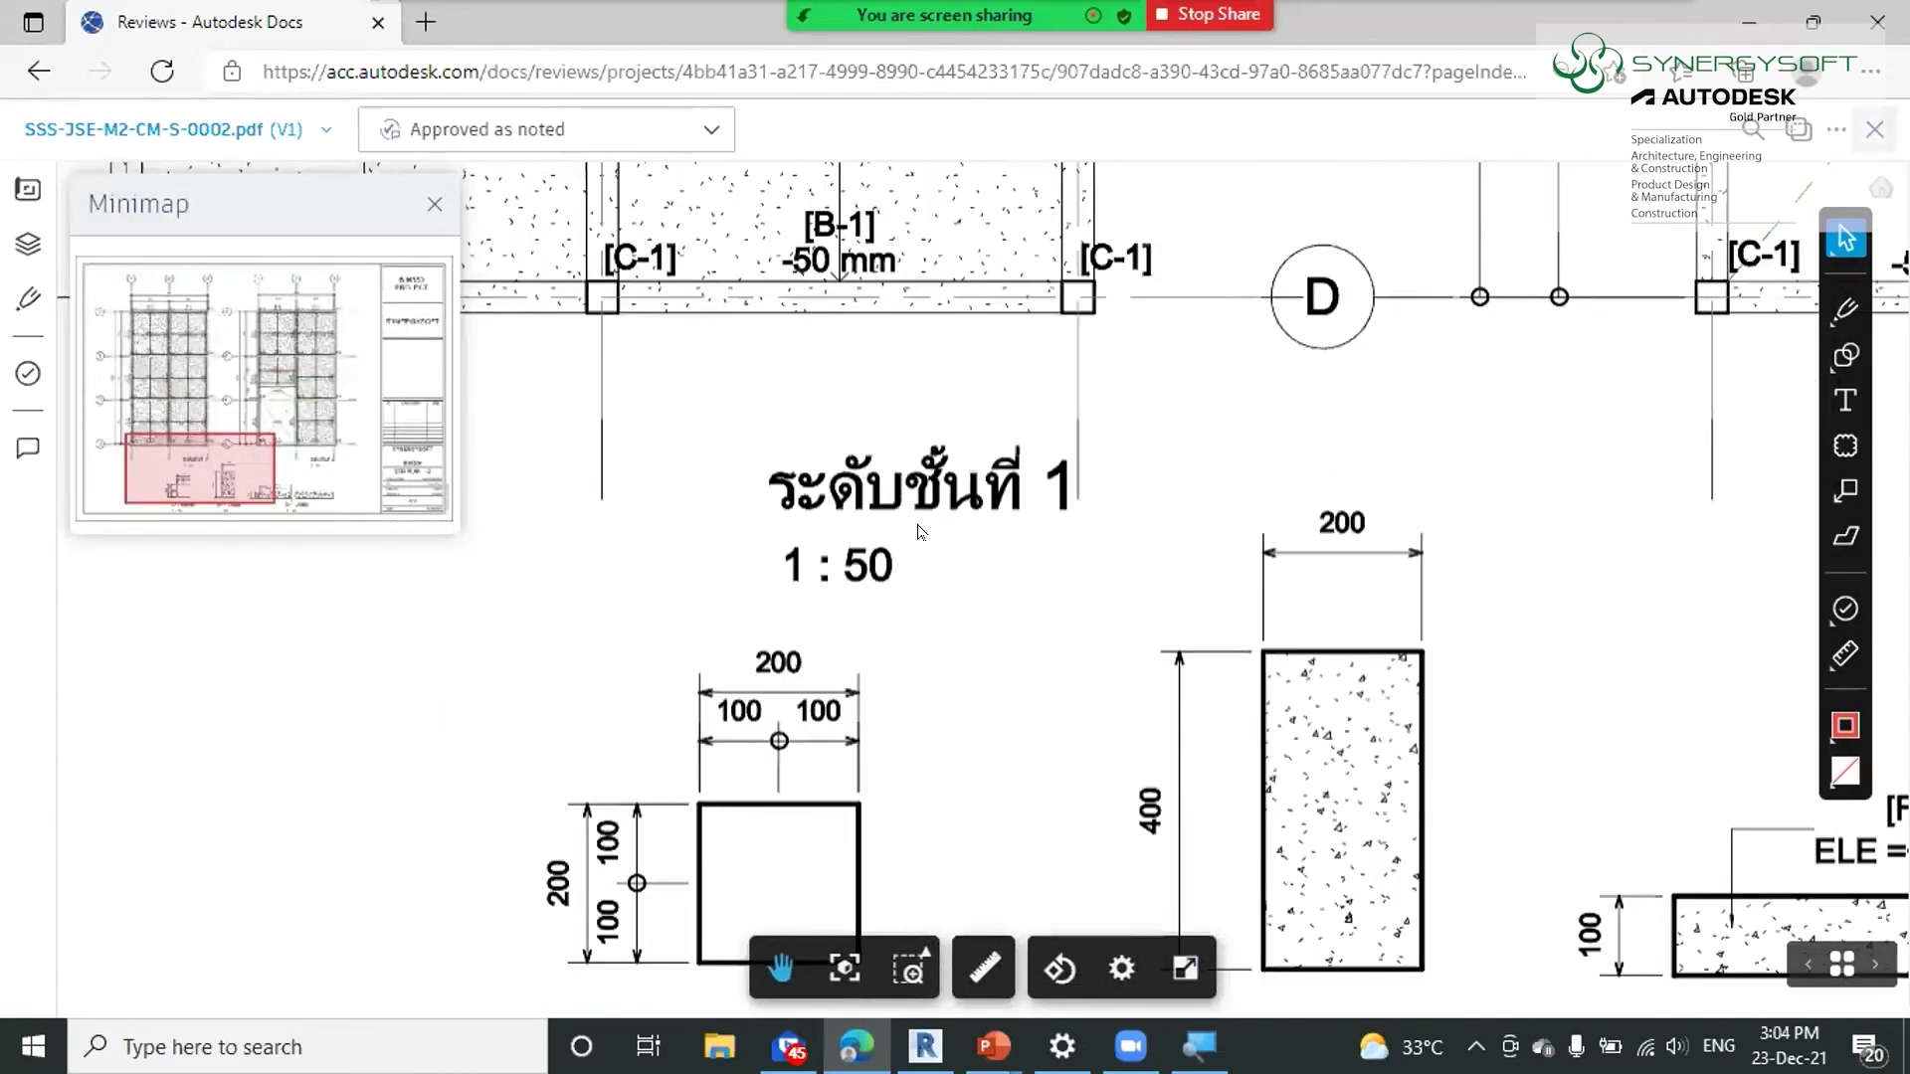
key(Escape)
click(1091, 584)
Post the comment 'เสาน' on SSS-JSE-M2-CM-S-0002.pdf
click(1537, 906)
text(g)
key(BackSpace)
key(BackSpace)
key(BackSpace)
text(เสาน)
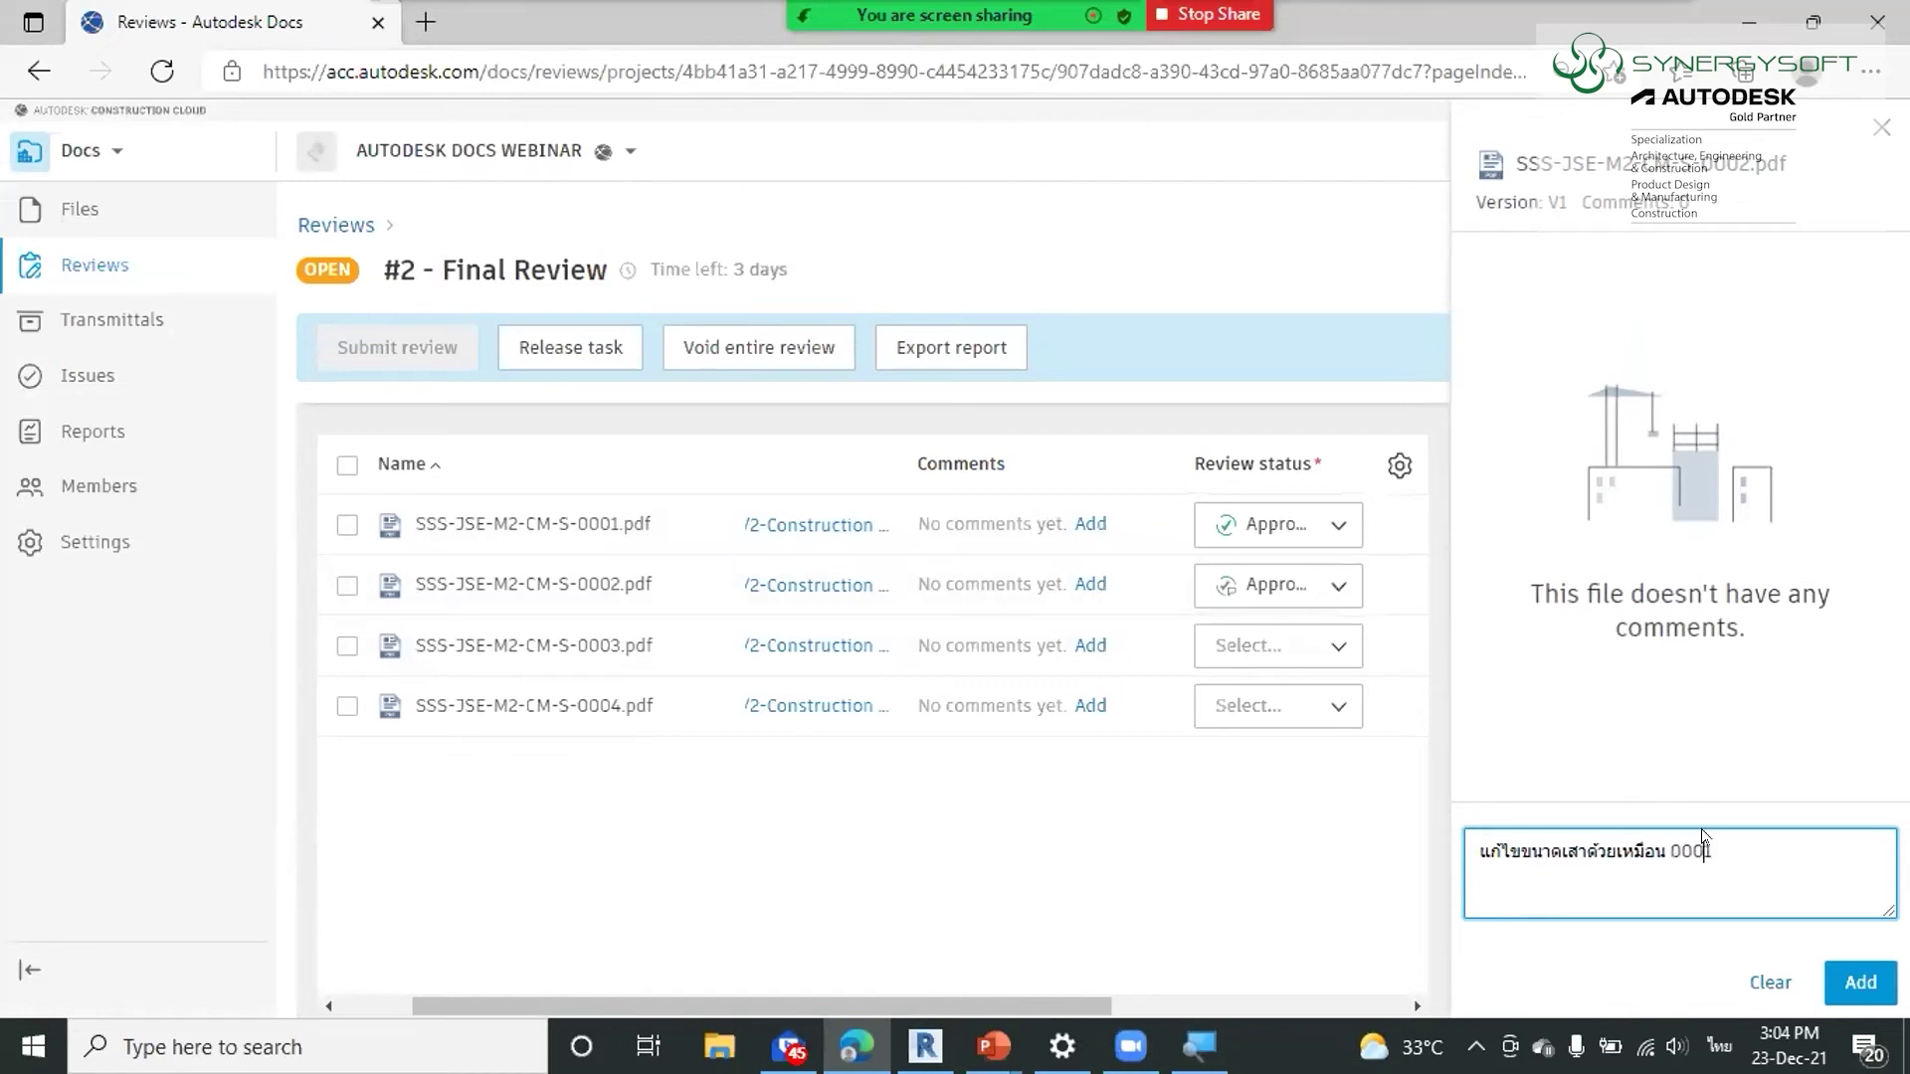
drag(1768, 859, 1426, 864)
click(1828, 983)
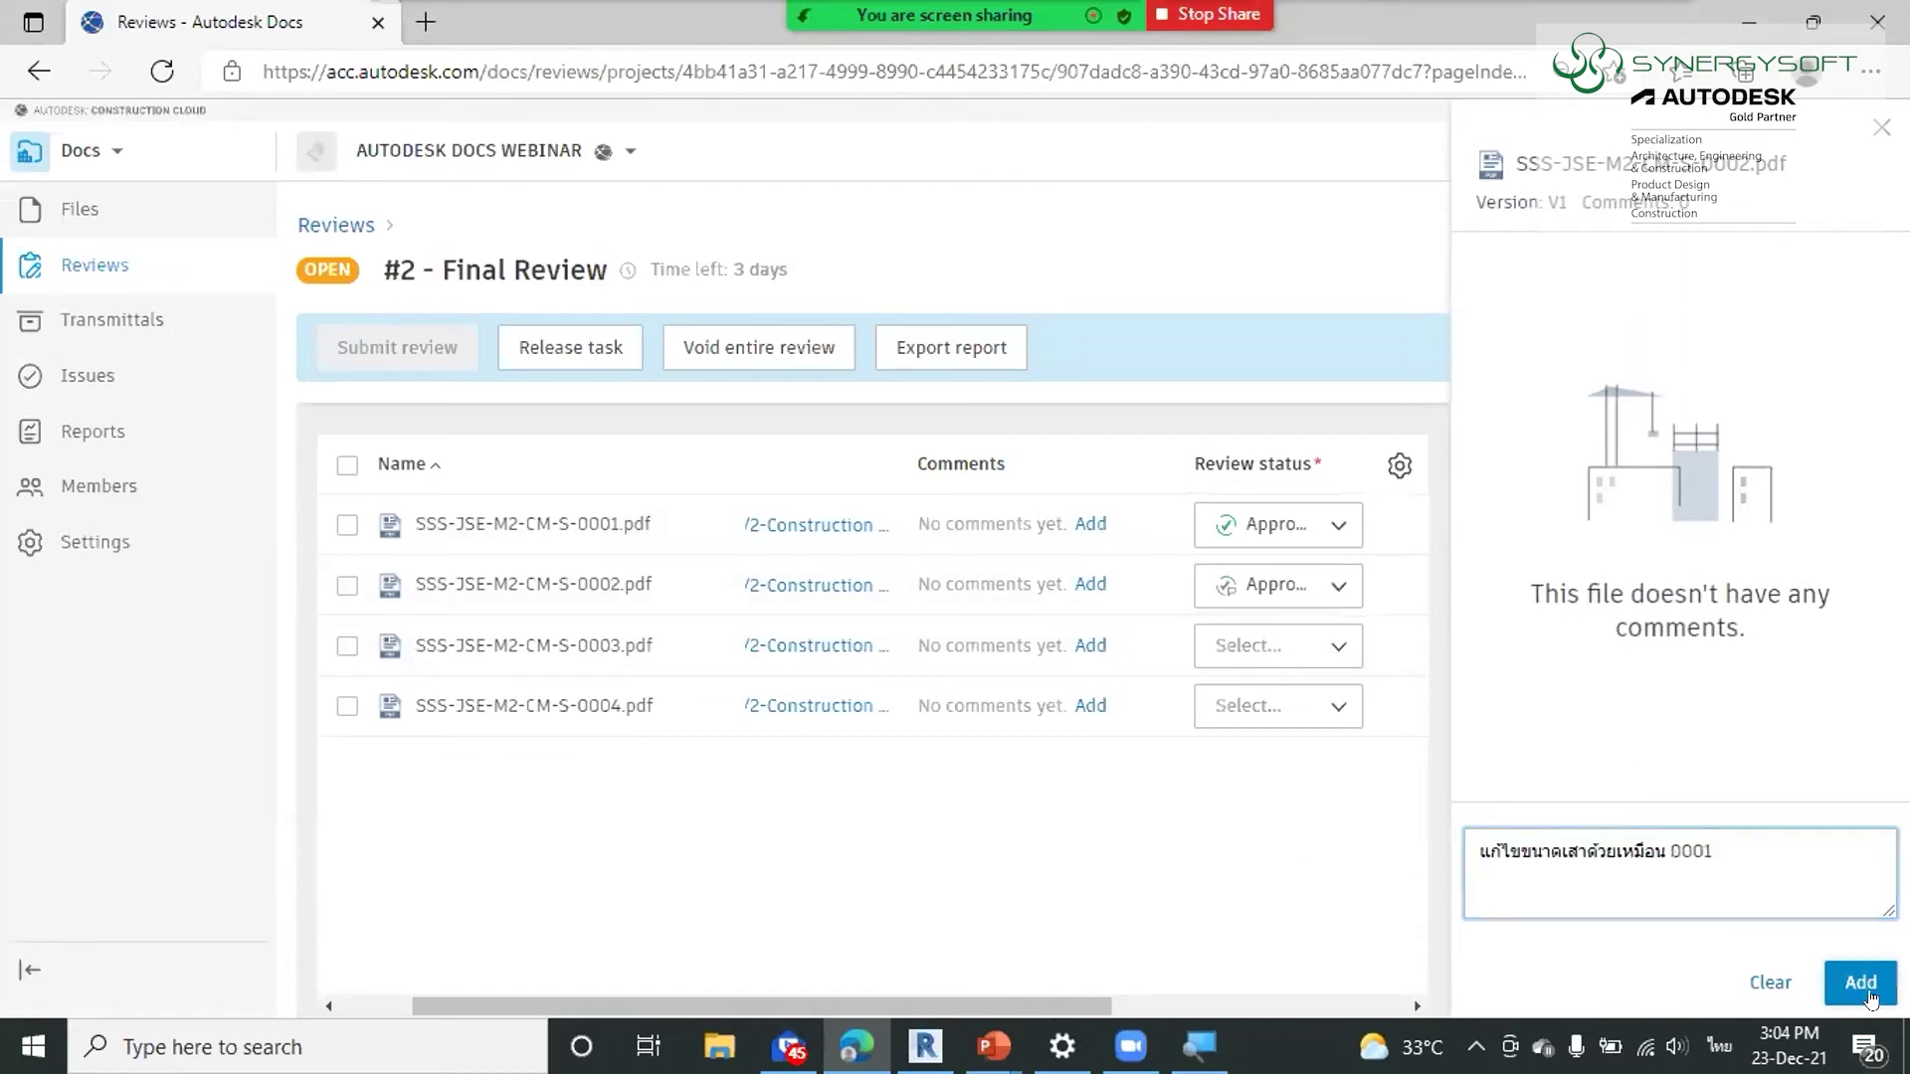
Mark SSS-JSE-M2-CM-S-0003.pdf Approved as noted and comment 'แก้ไขขนาดเสาด้วยเหมือน 0001'
click(1307, 662)
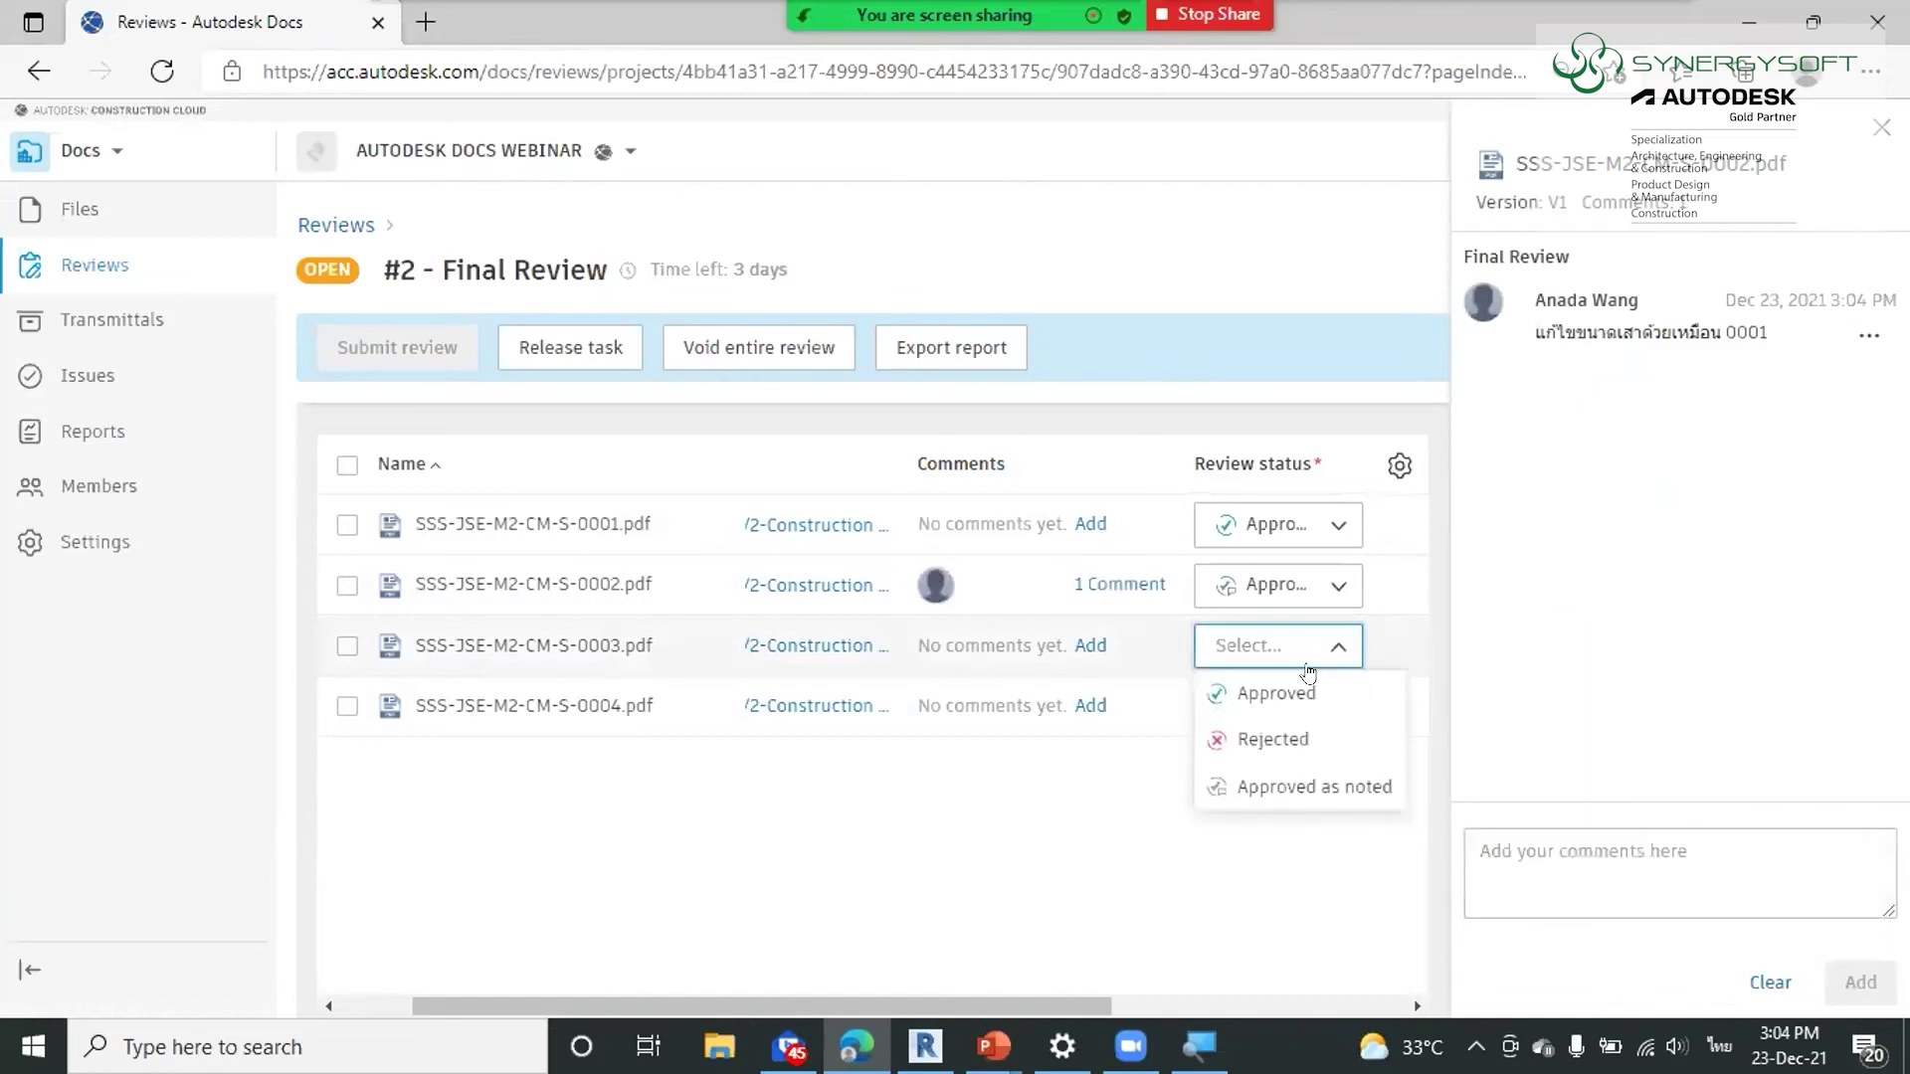
click(1293, 786)
click(1090, 647)
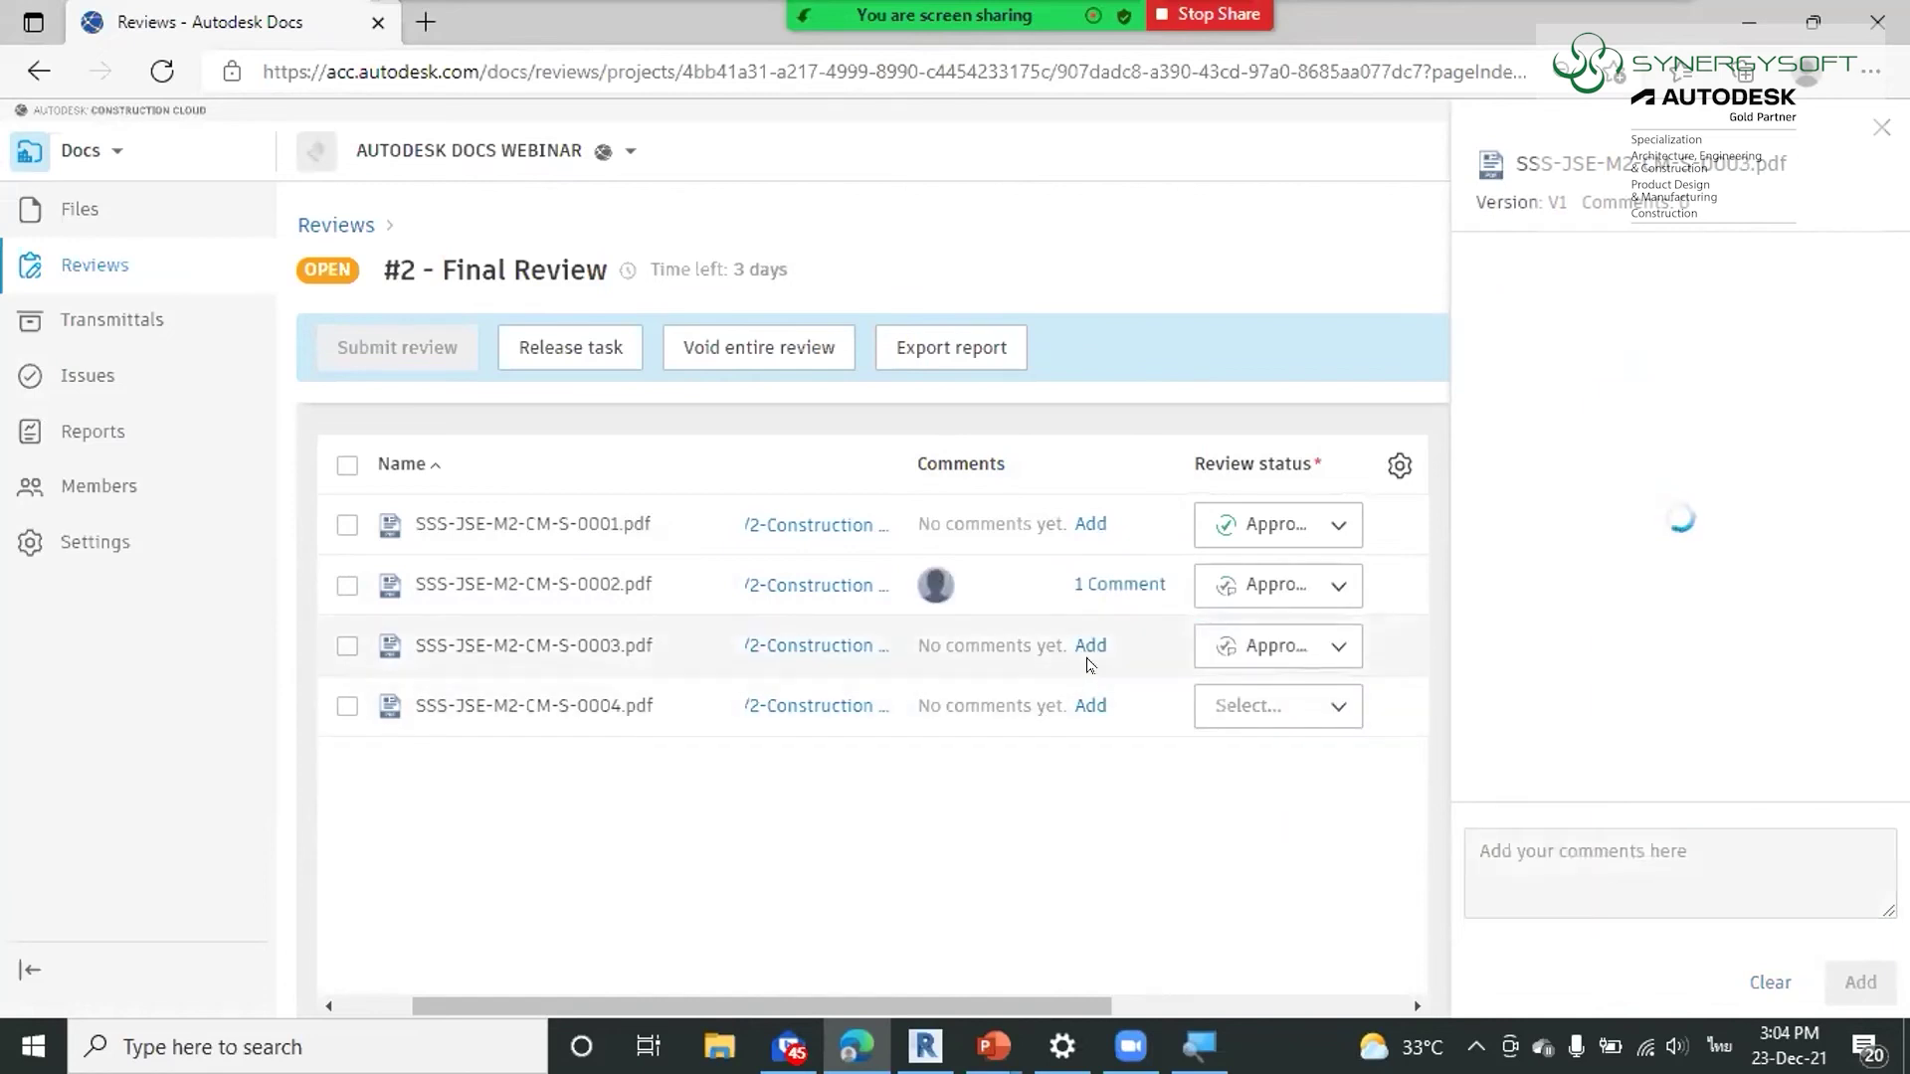
click(1632, 857)
text(แก้ไขขนาดเสาด้วยเหมือน 0001)
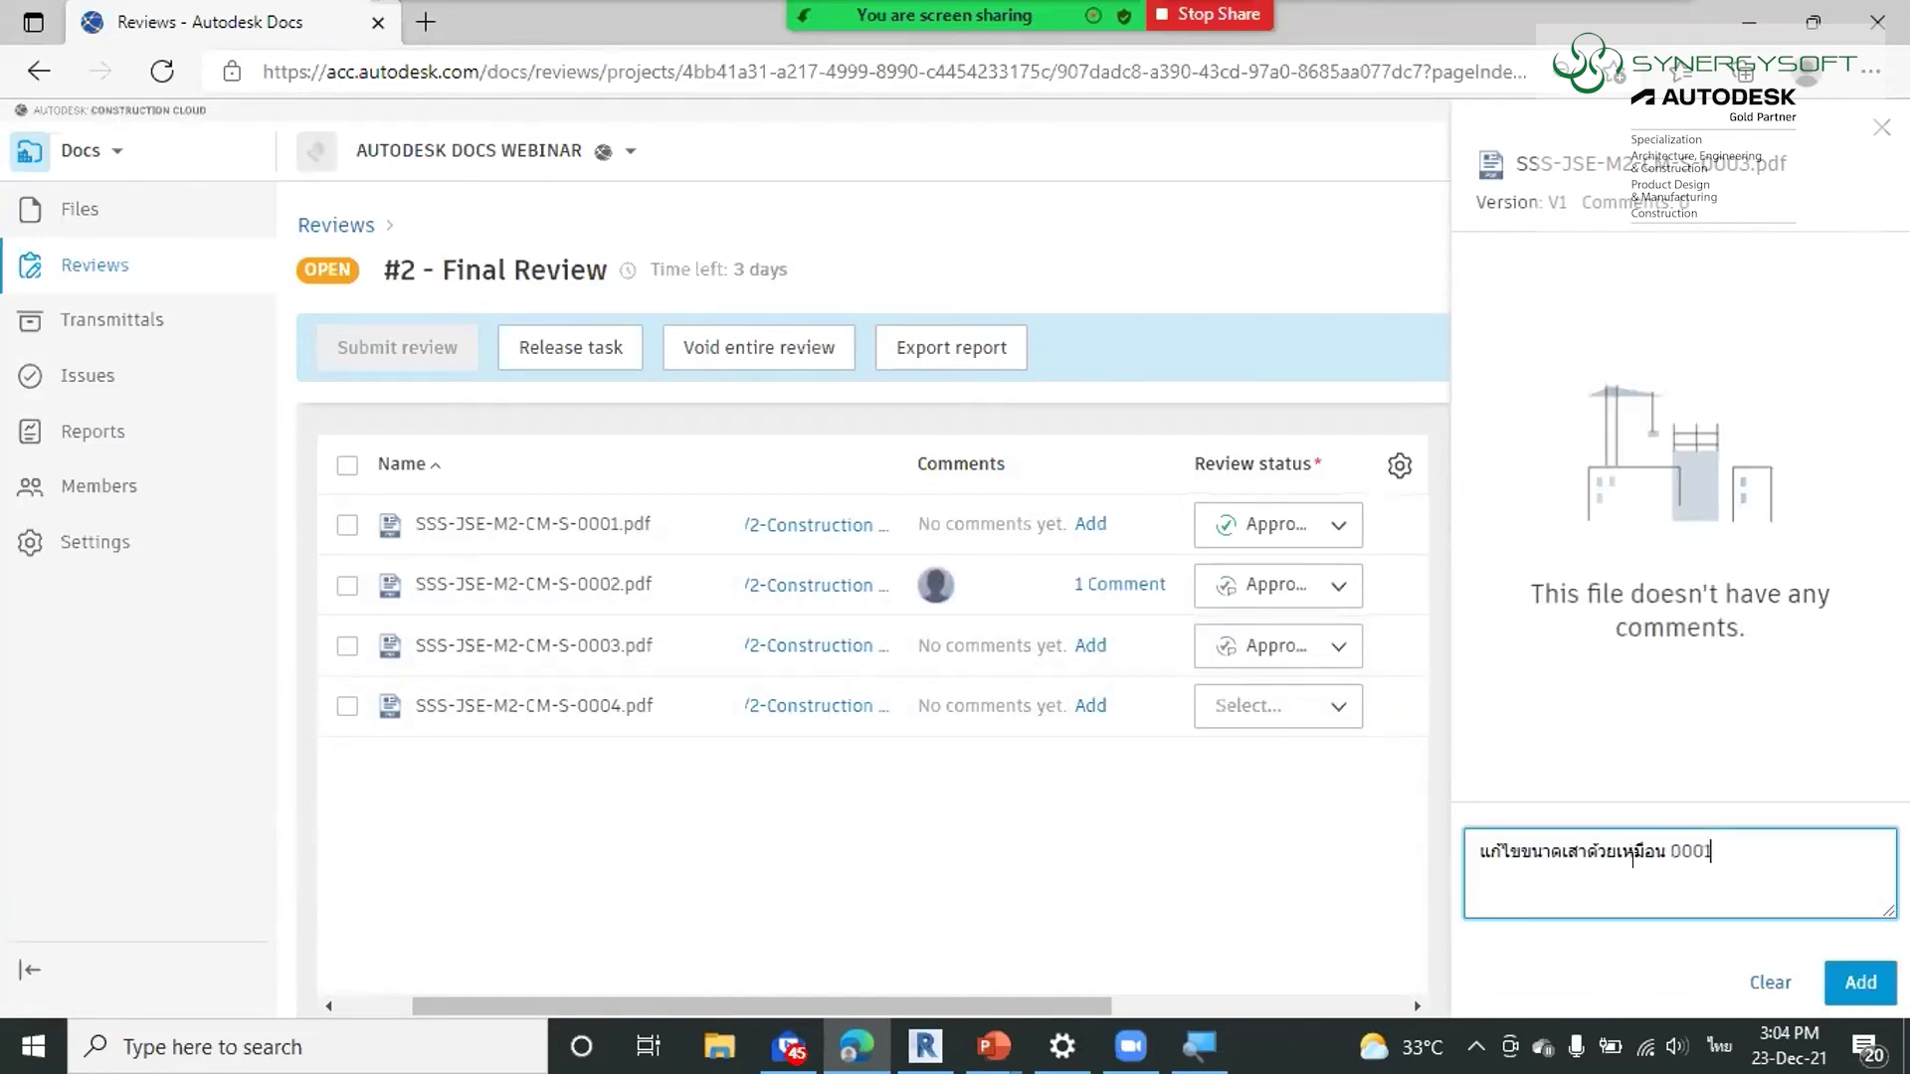
click(1848, 985)
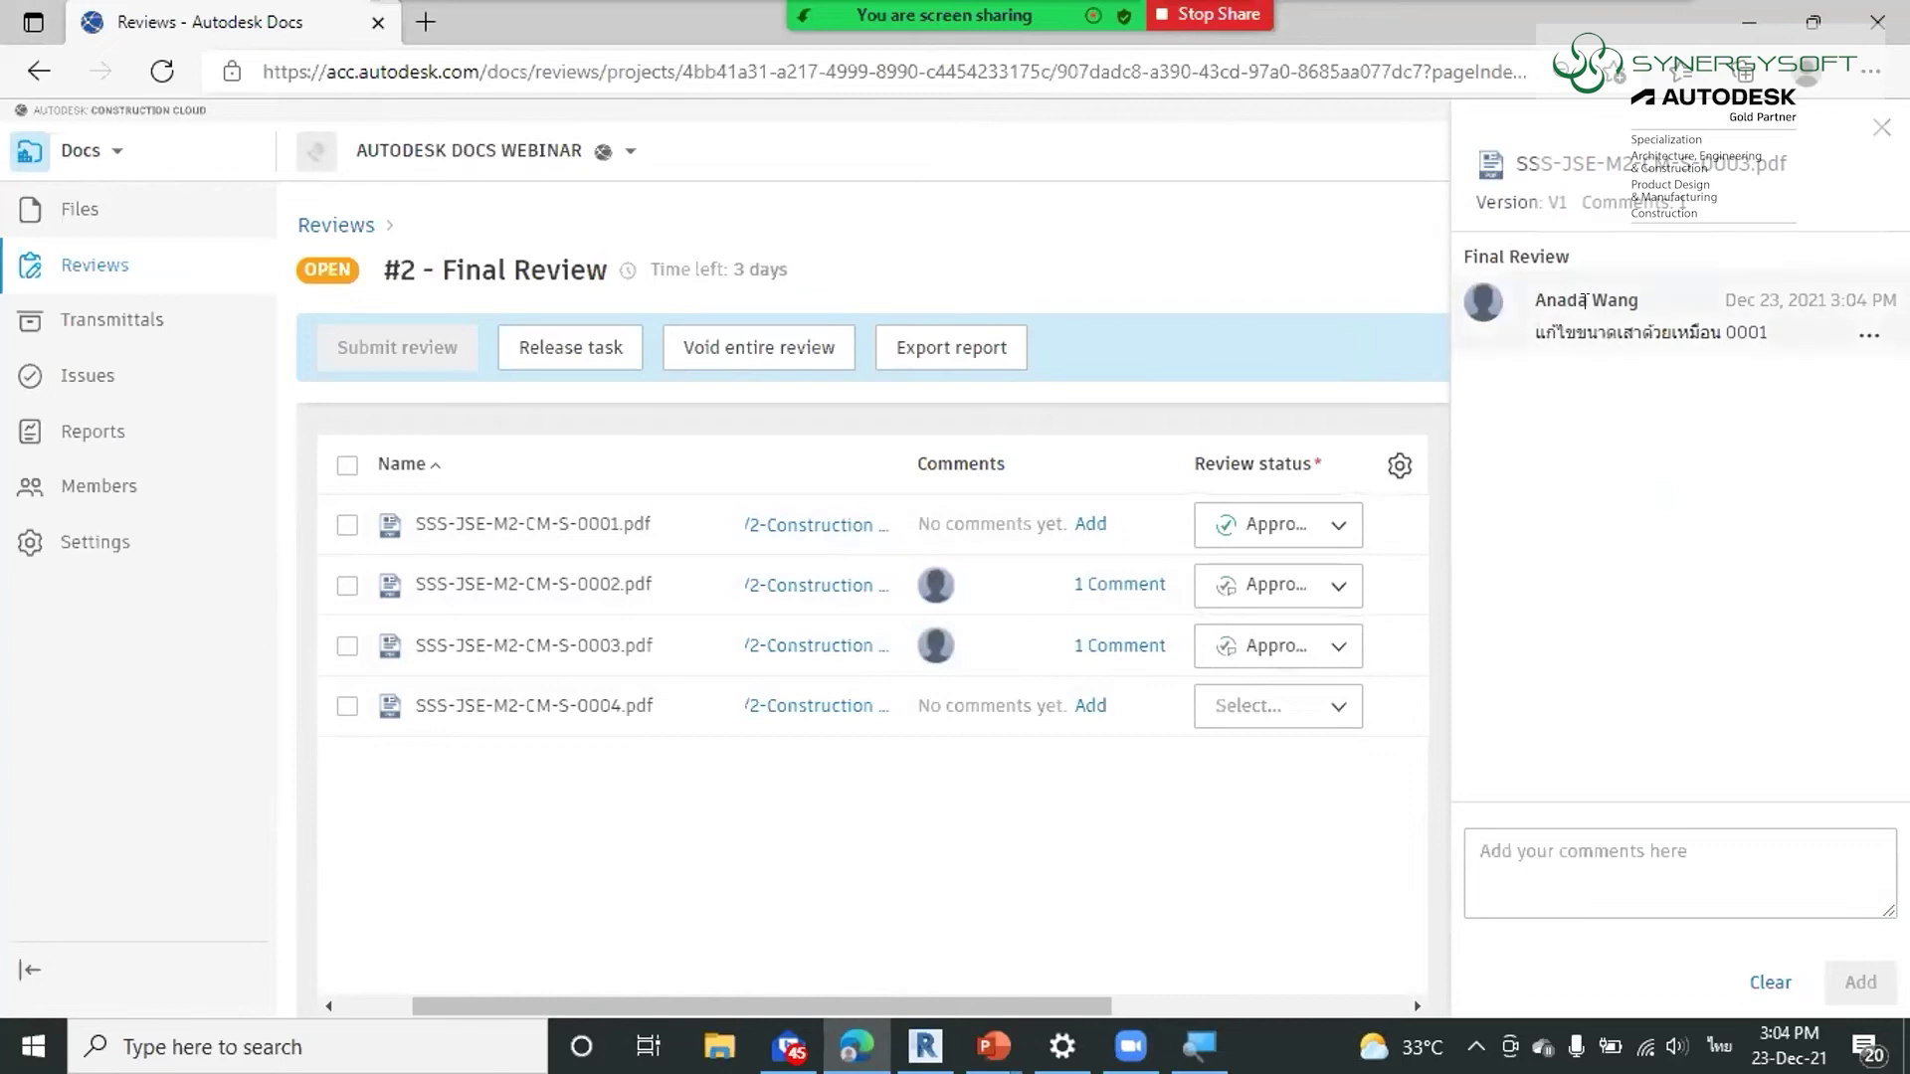
click(1880, 129)
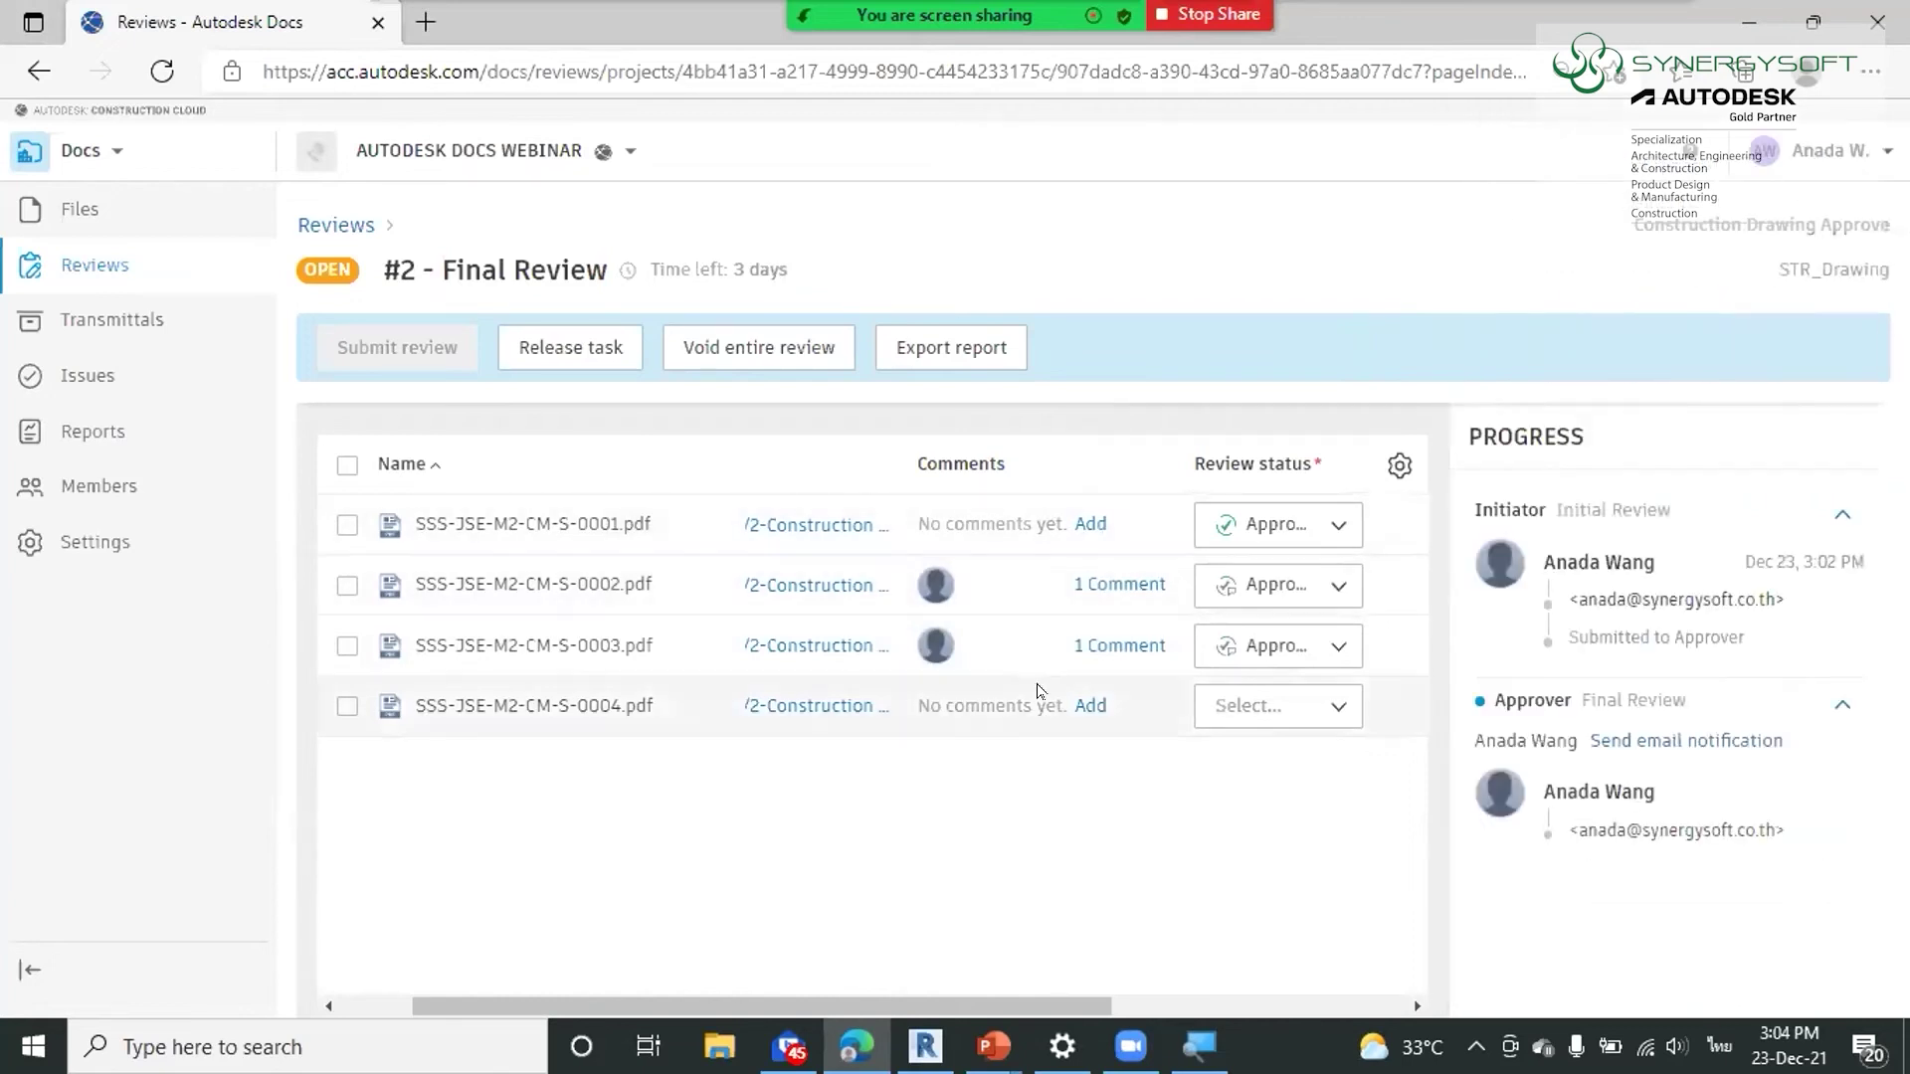
Inspect SSS-JSE-M2-CM-S-0004.pdf, reject it, and begin submitting review #2
click(594, 705)
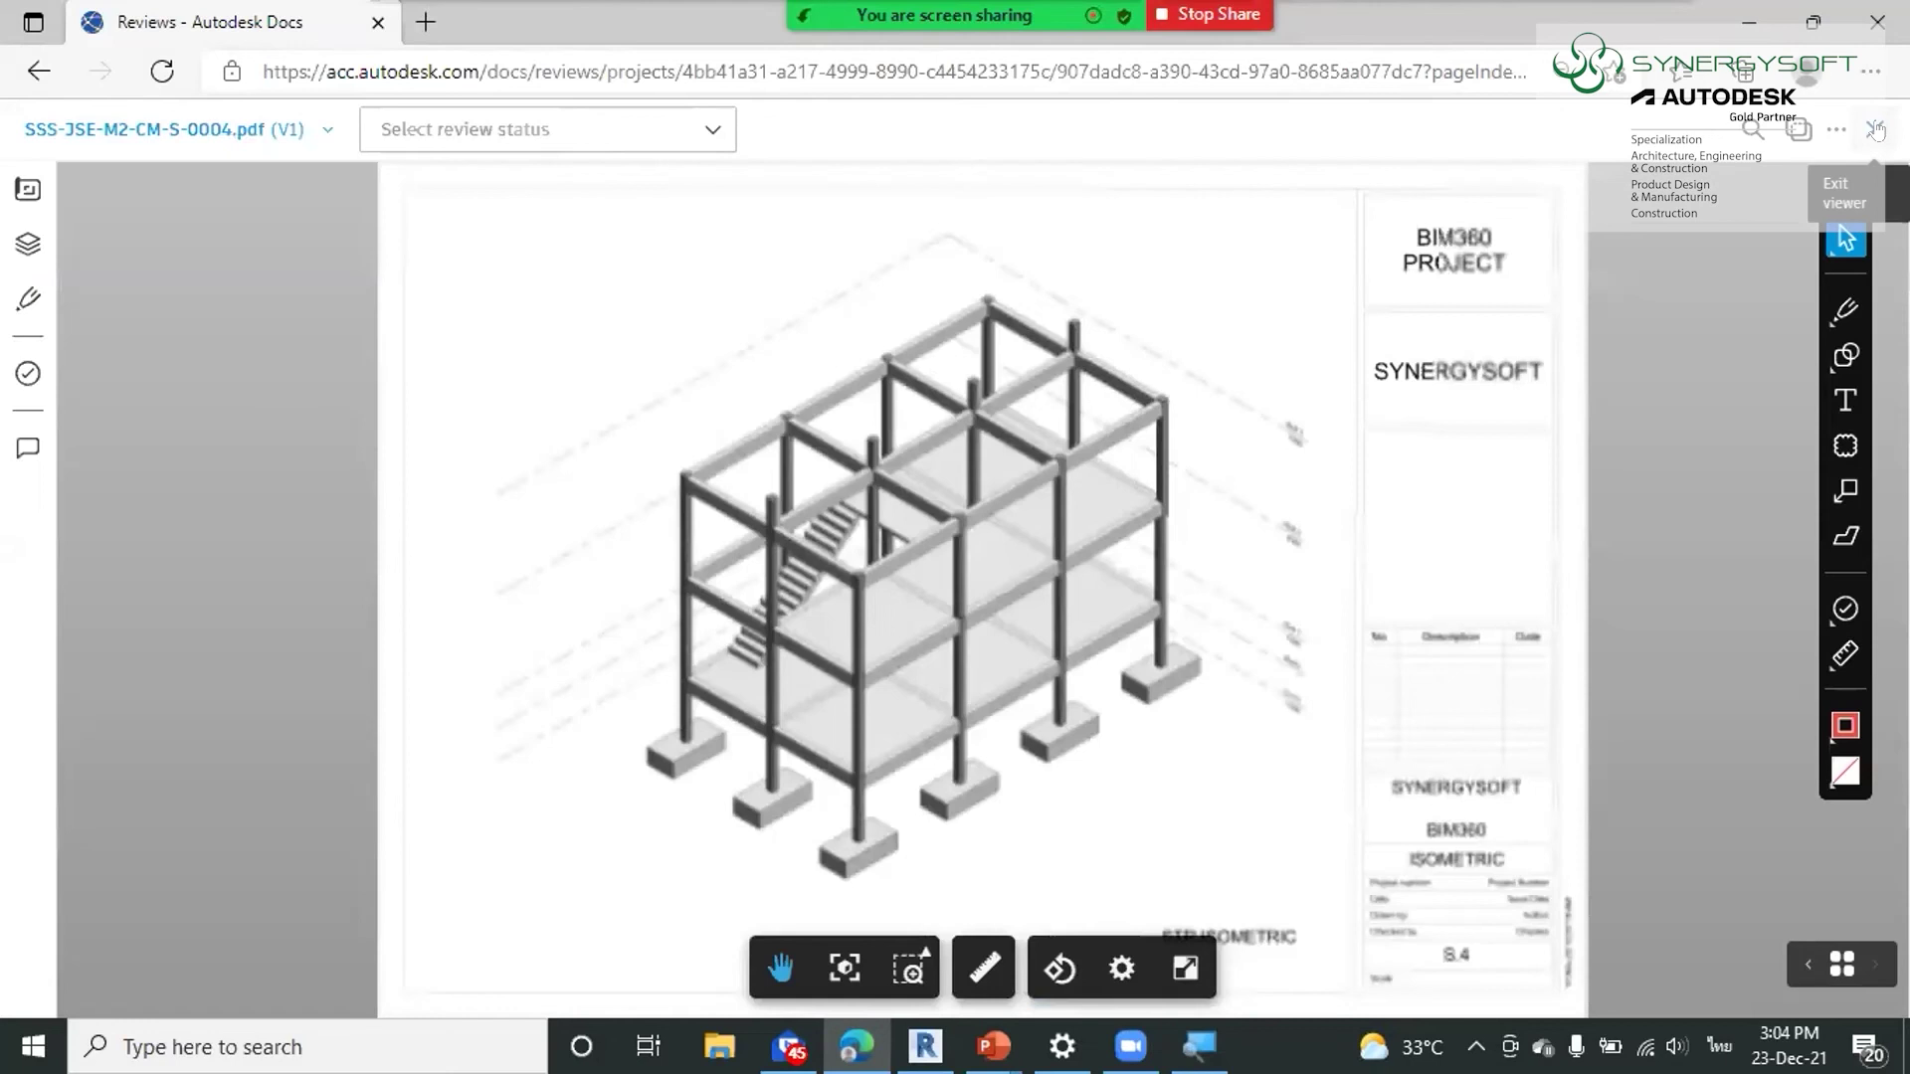
click(1878, 130)
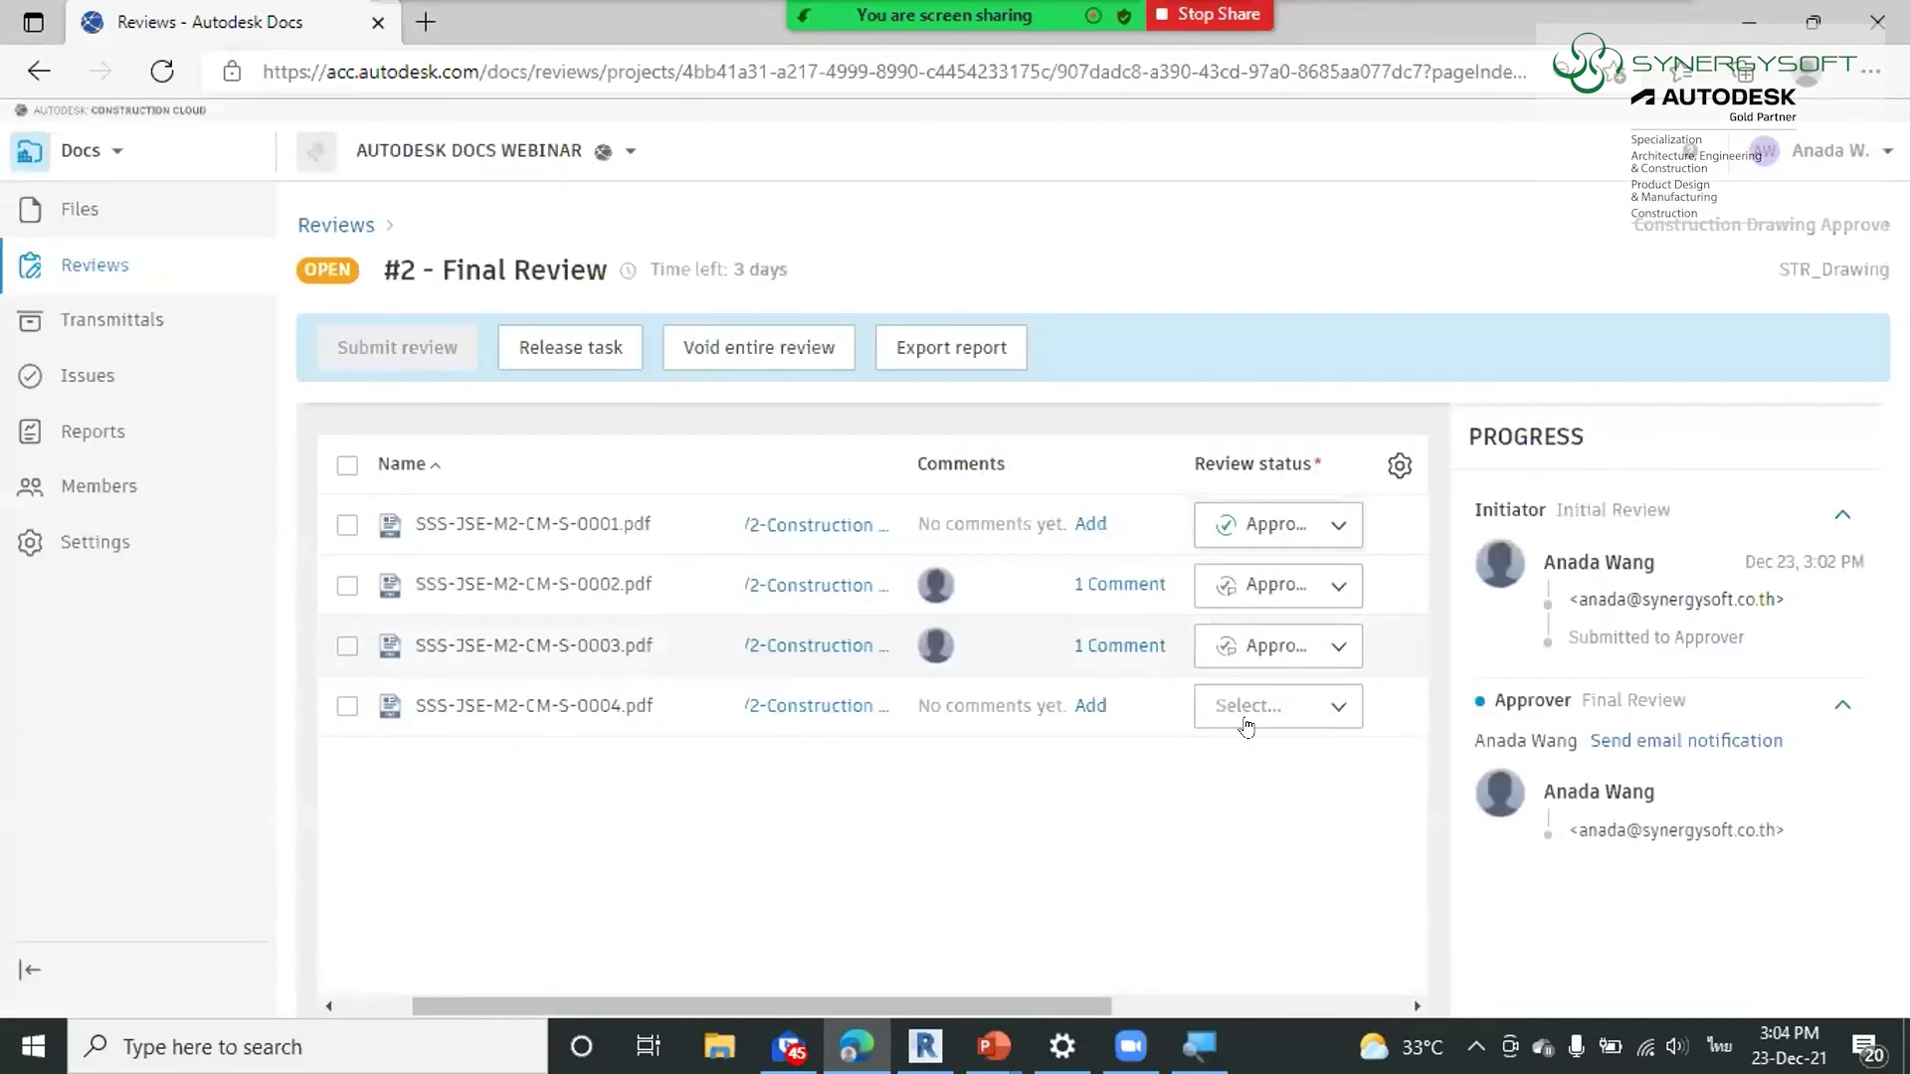
click(1248, 706)
click(1226, 801)
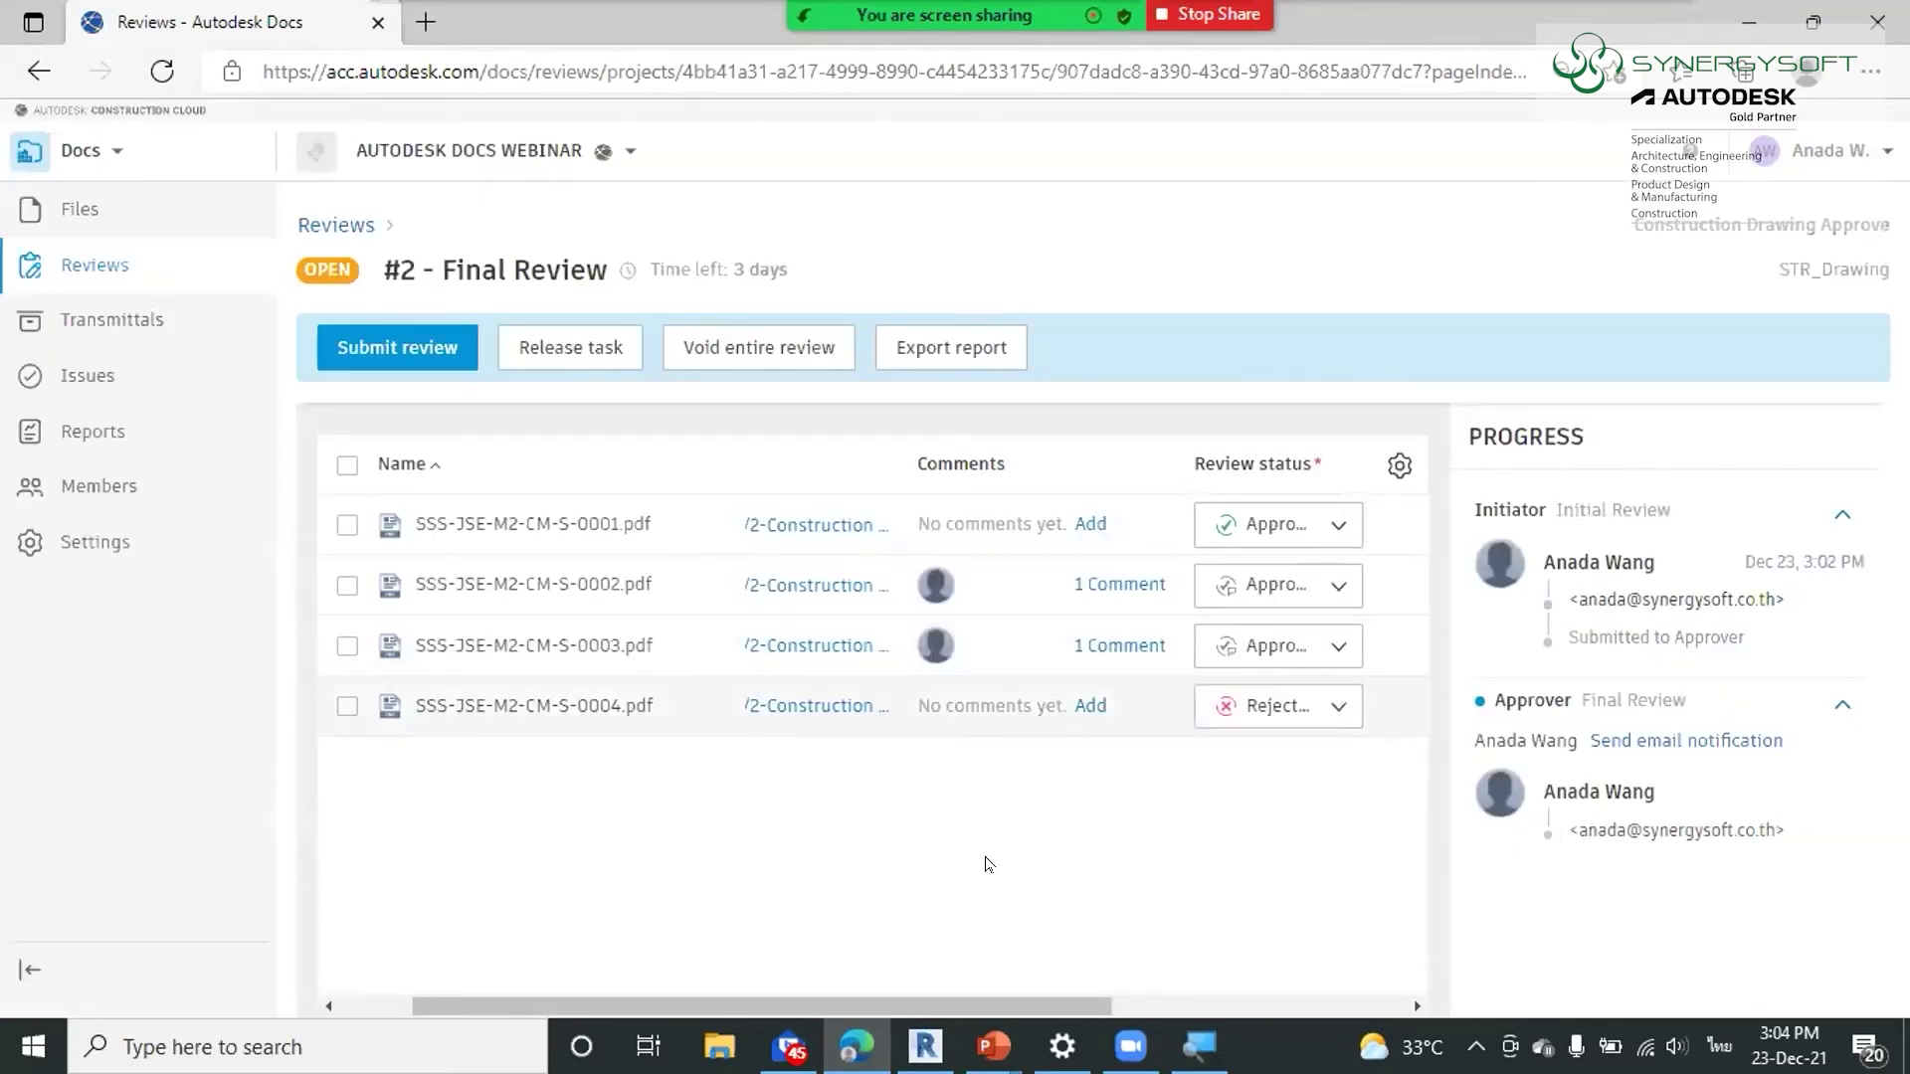
click(393, 347)
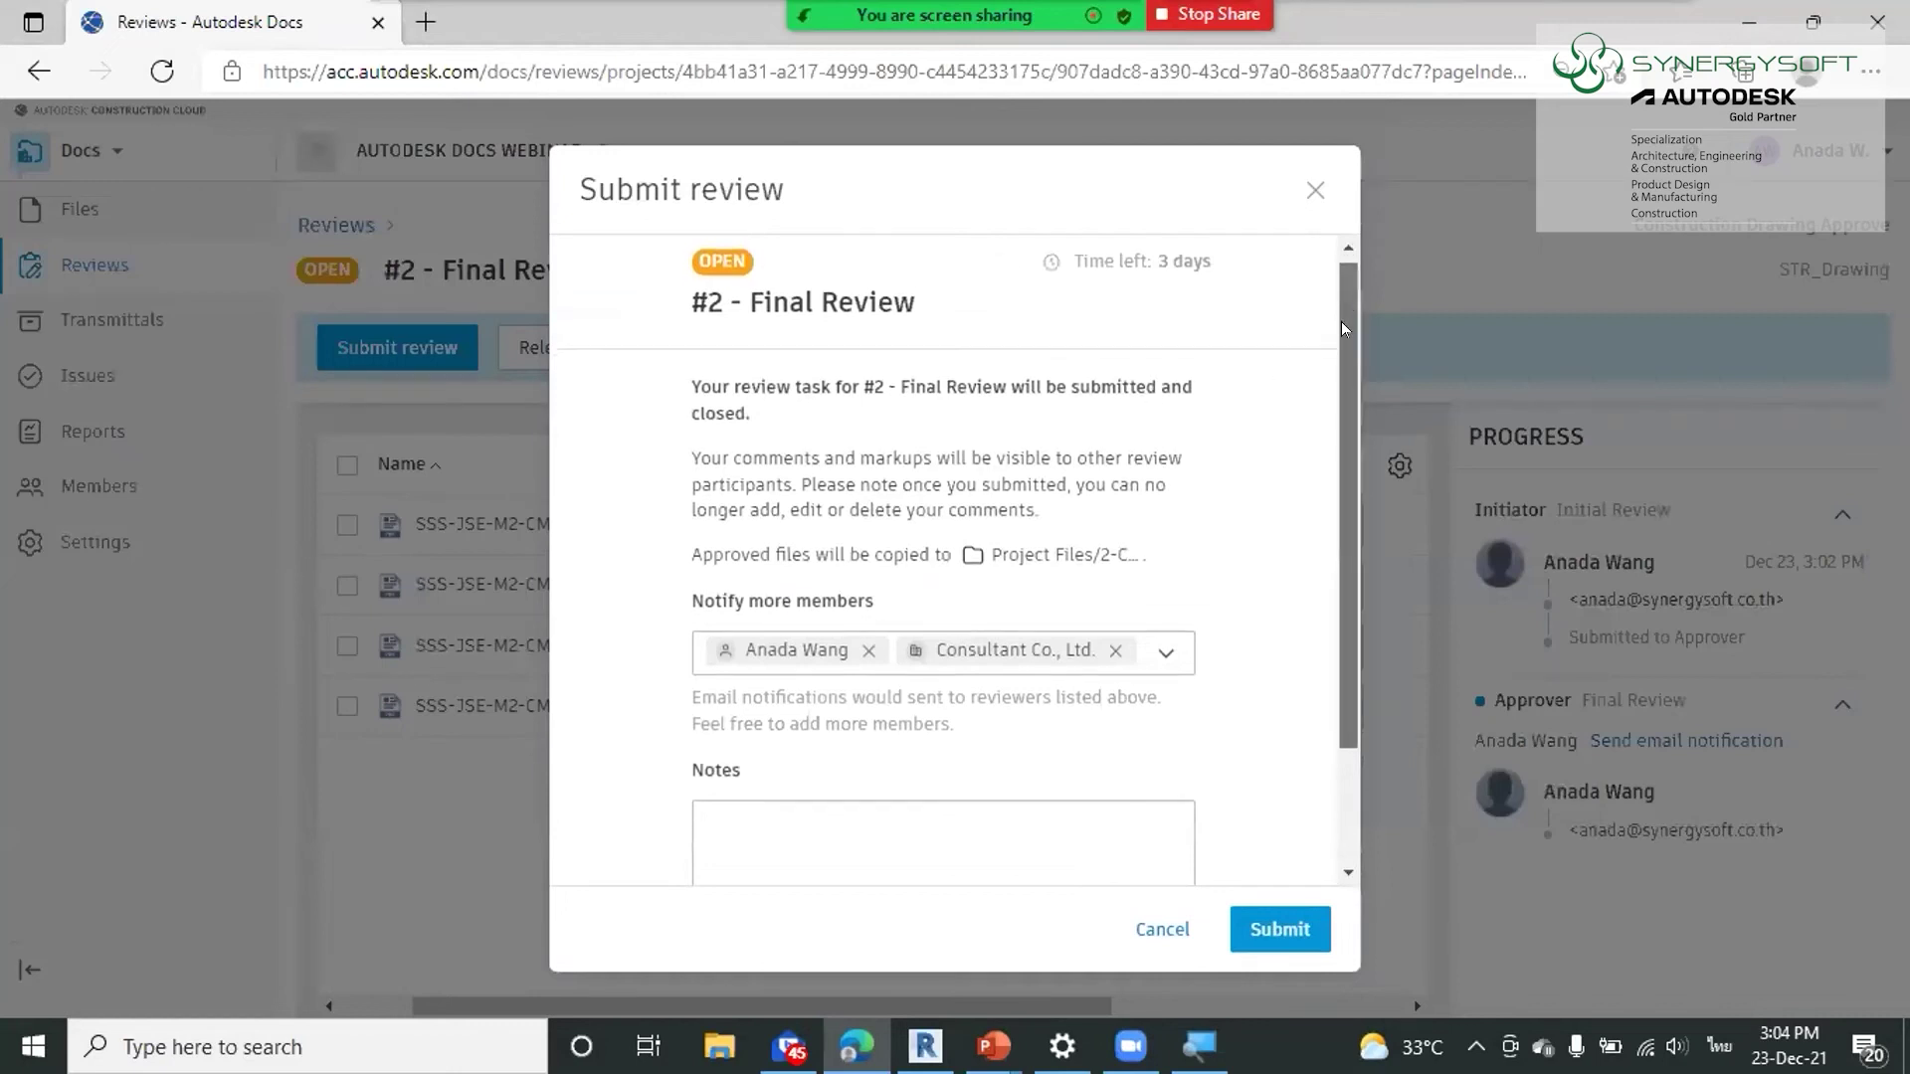
Submit and close review #2, then return to the Reviews list showing both reviews CLOSED
scroll(1341, 320, down, 1)
click(1288, 929)
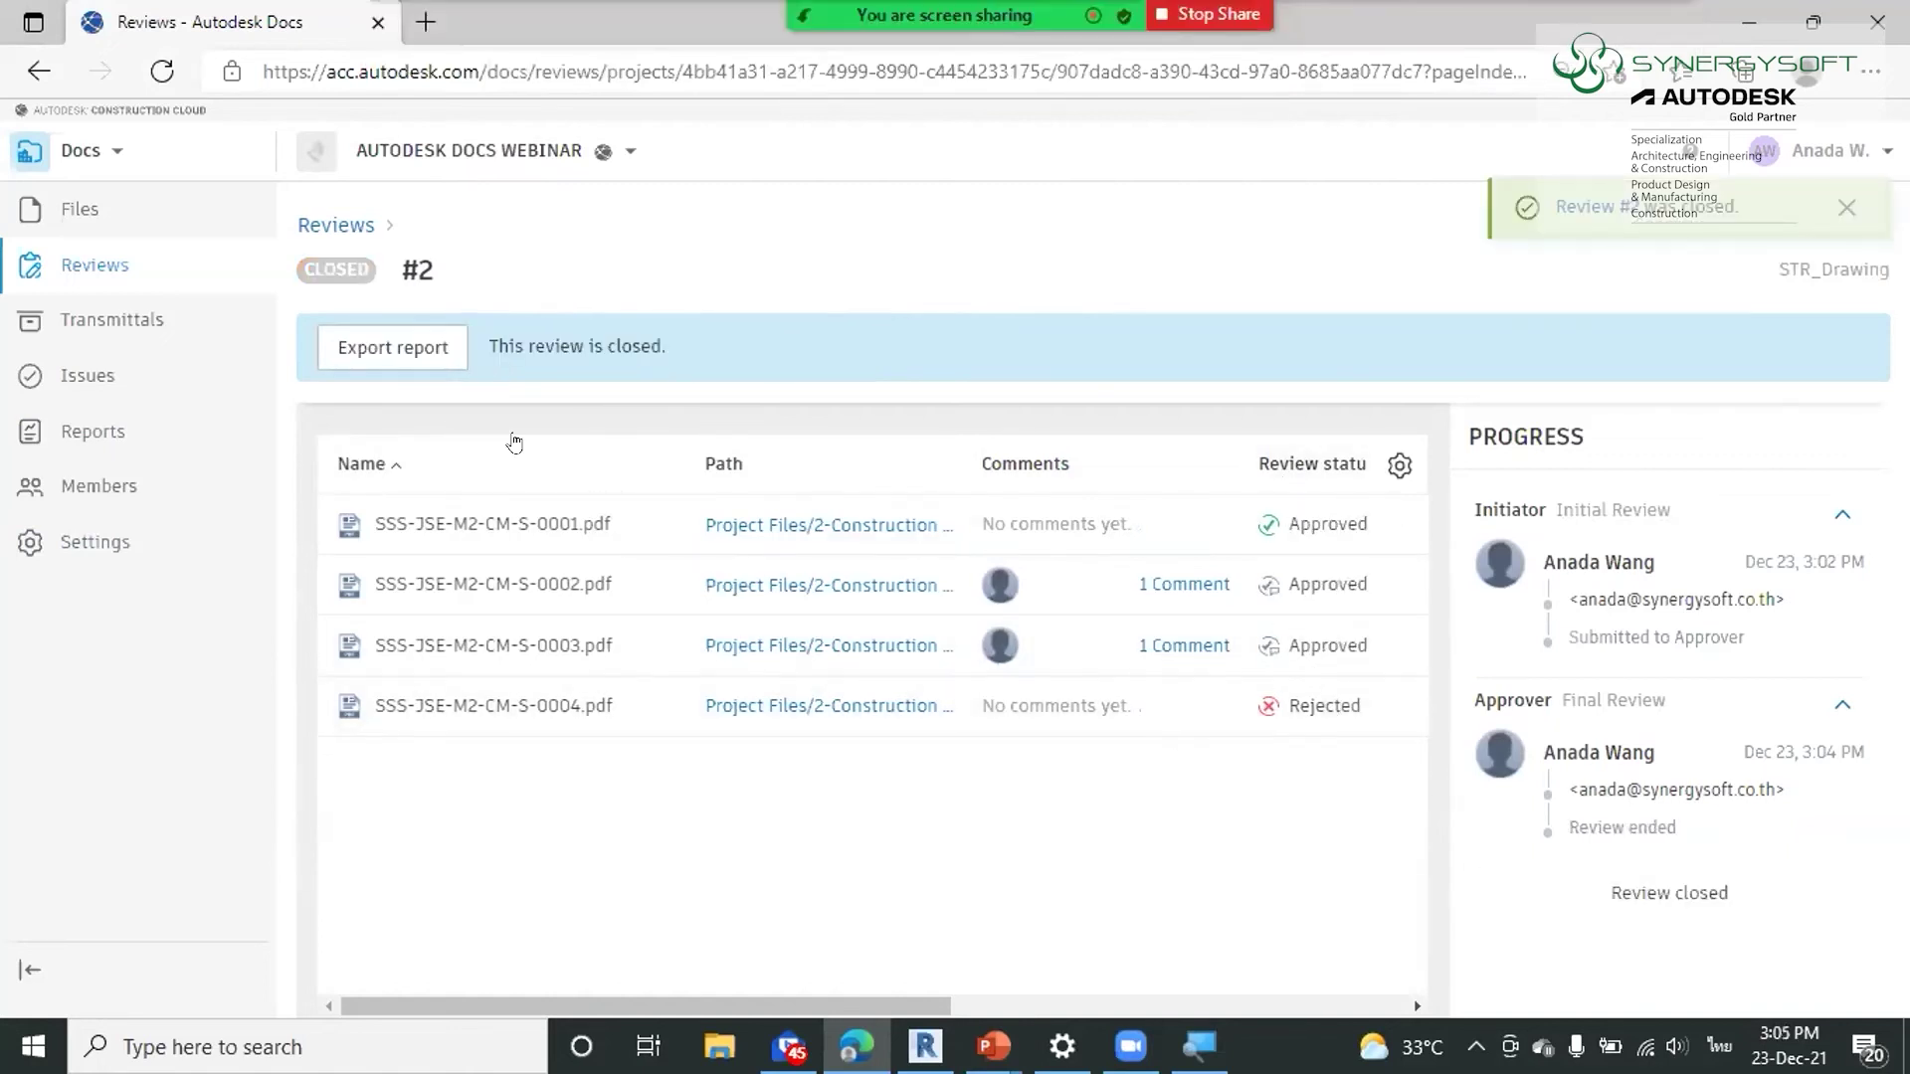
click(338, 227)
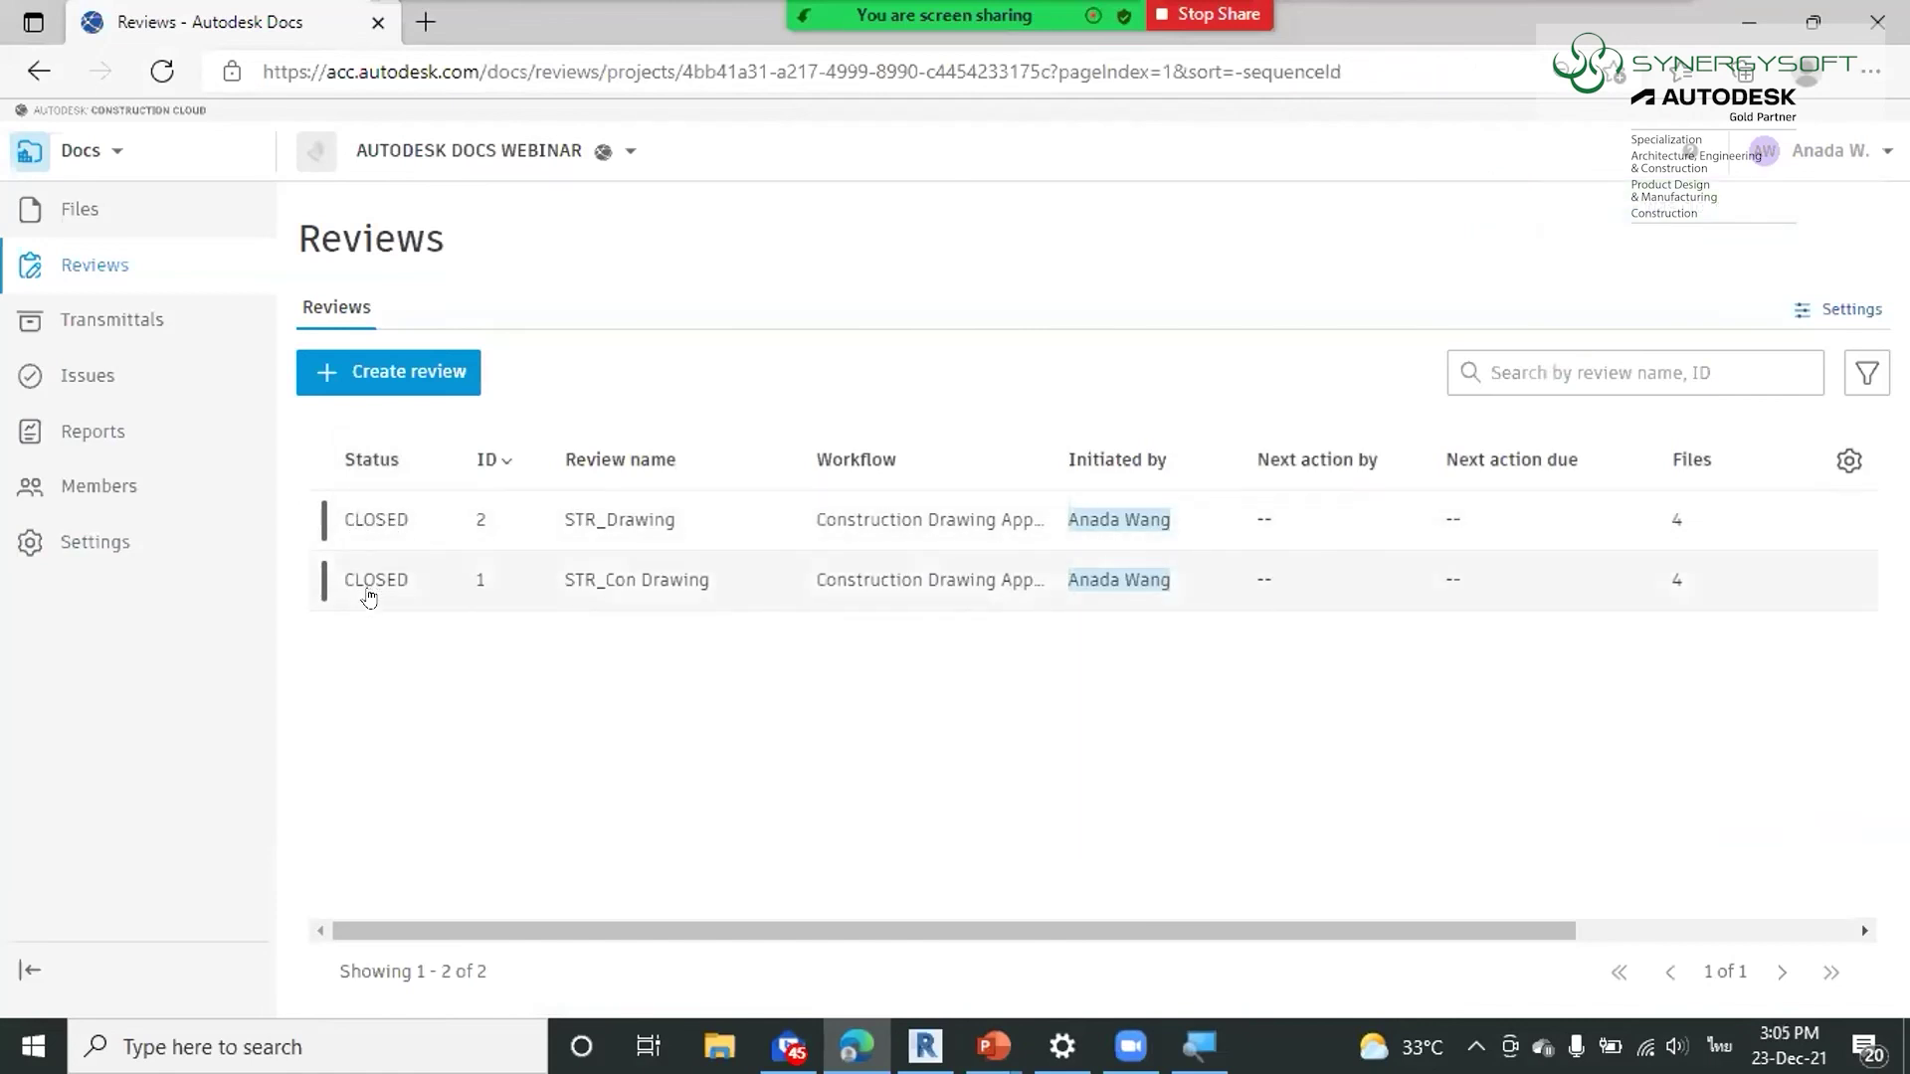
Browse Project Files to 2-Construction Phase > 2.2-For Reviews > 2.2.1-Drawing For Reviews
click(75, 209)
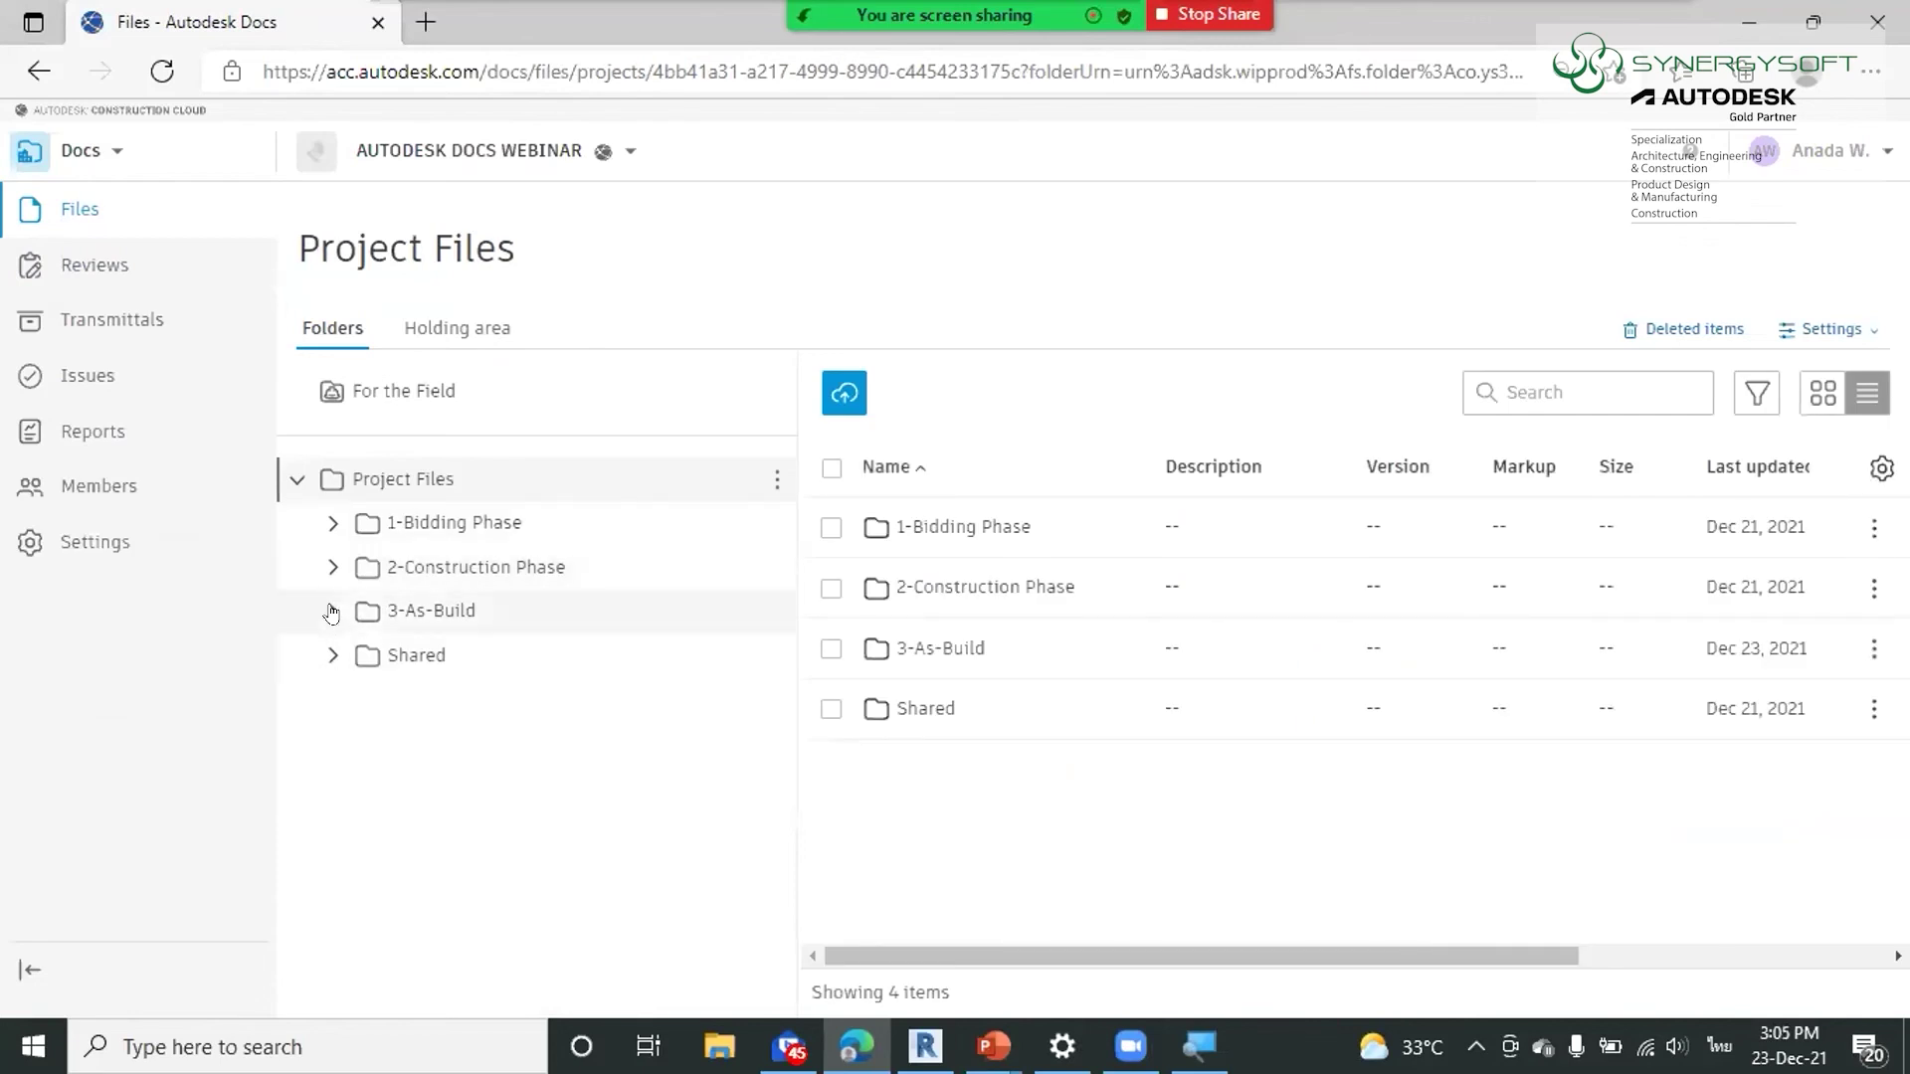
click(332, 610)
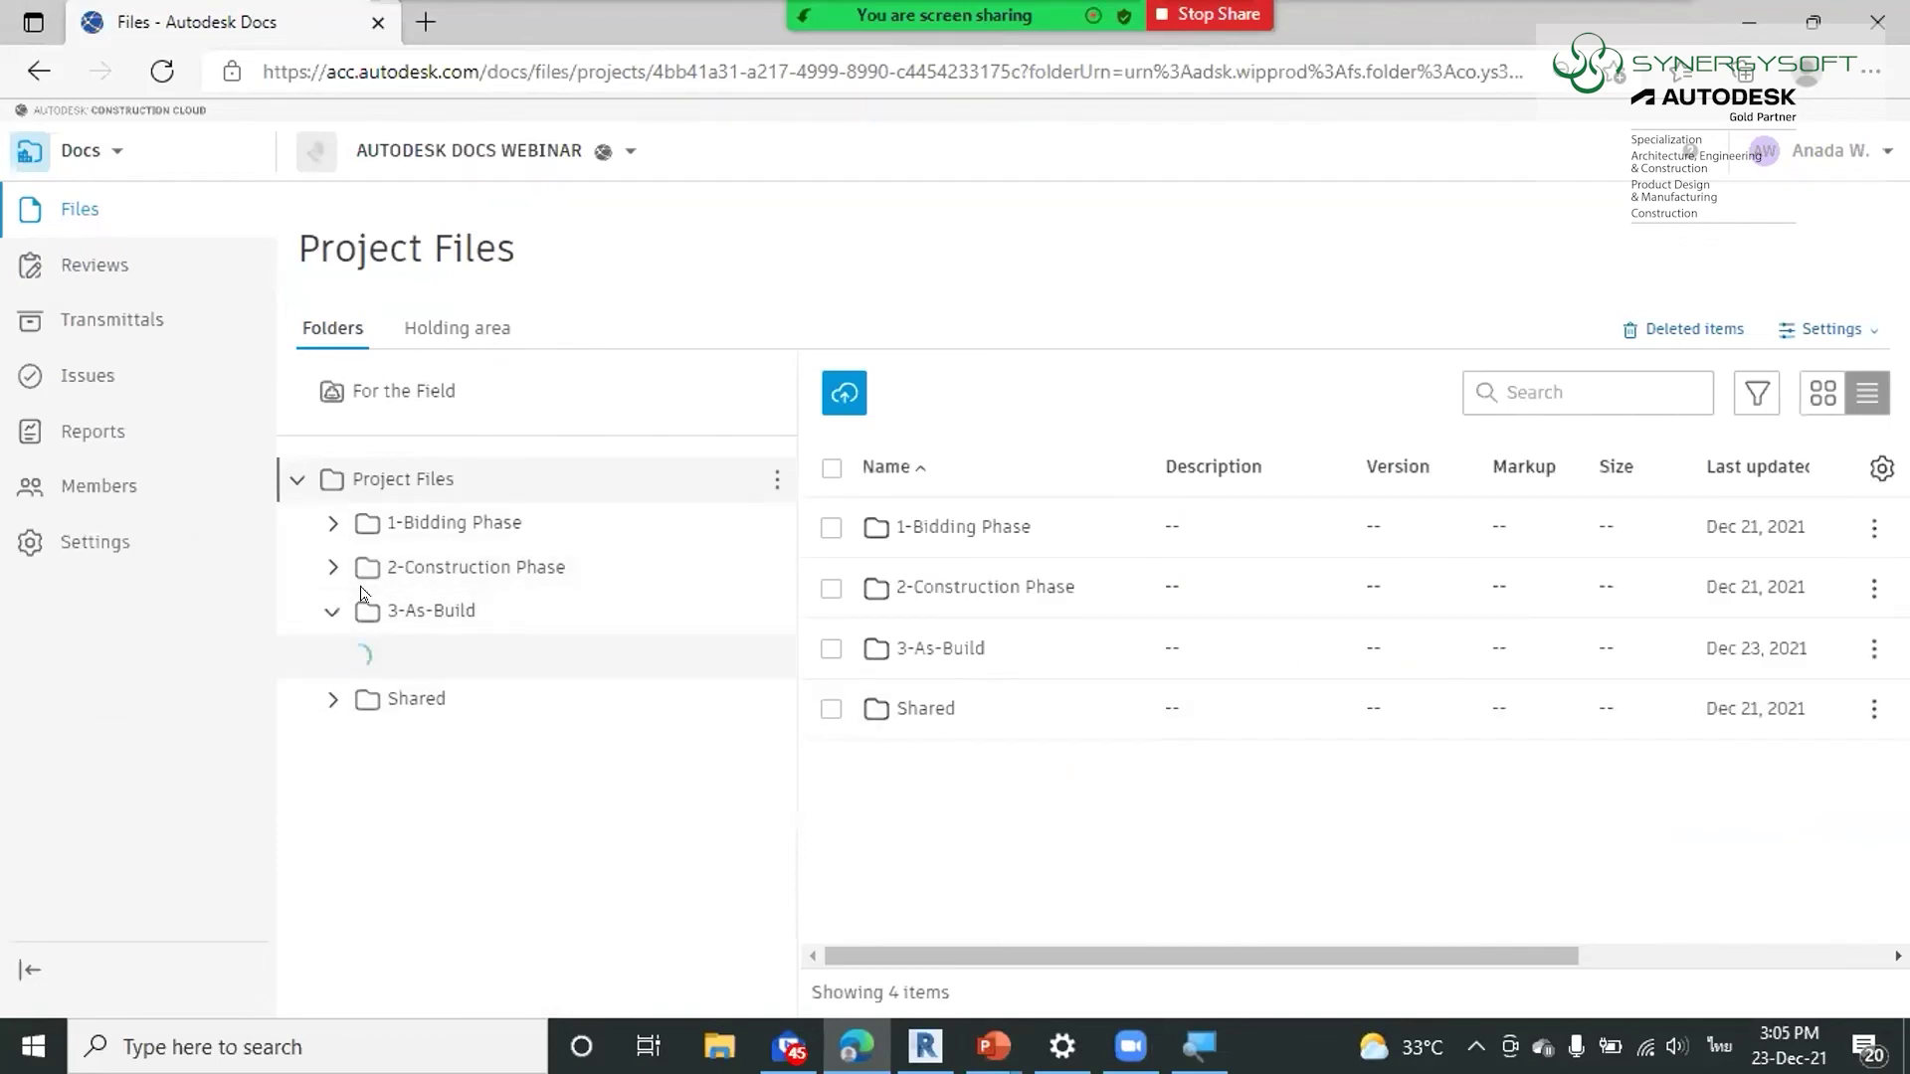
click(332, 567)
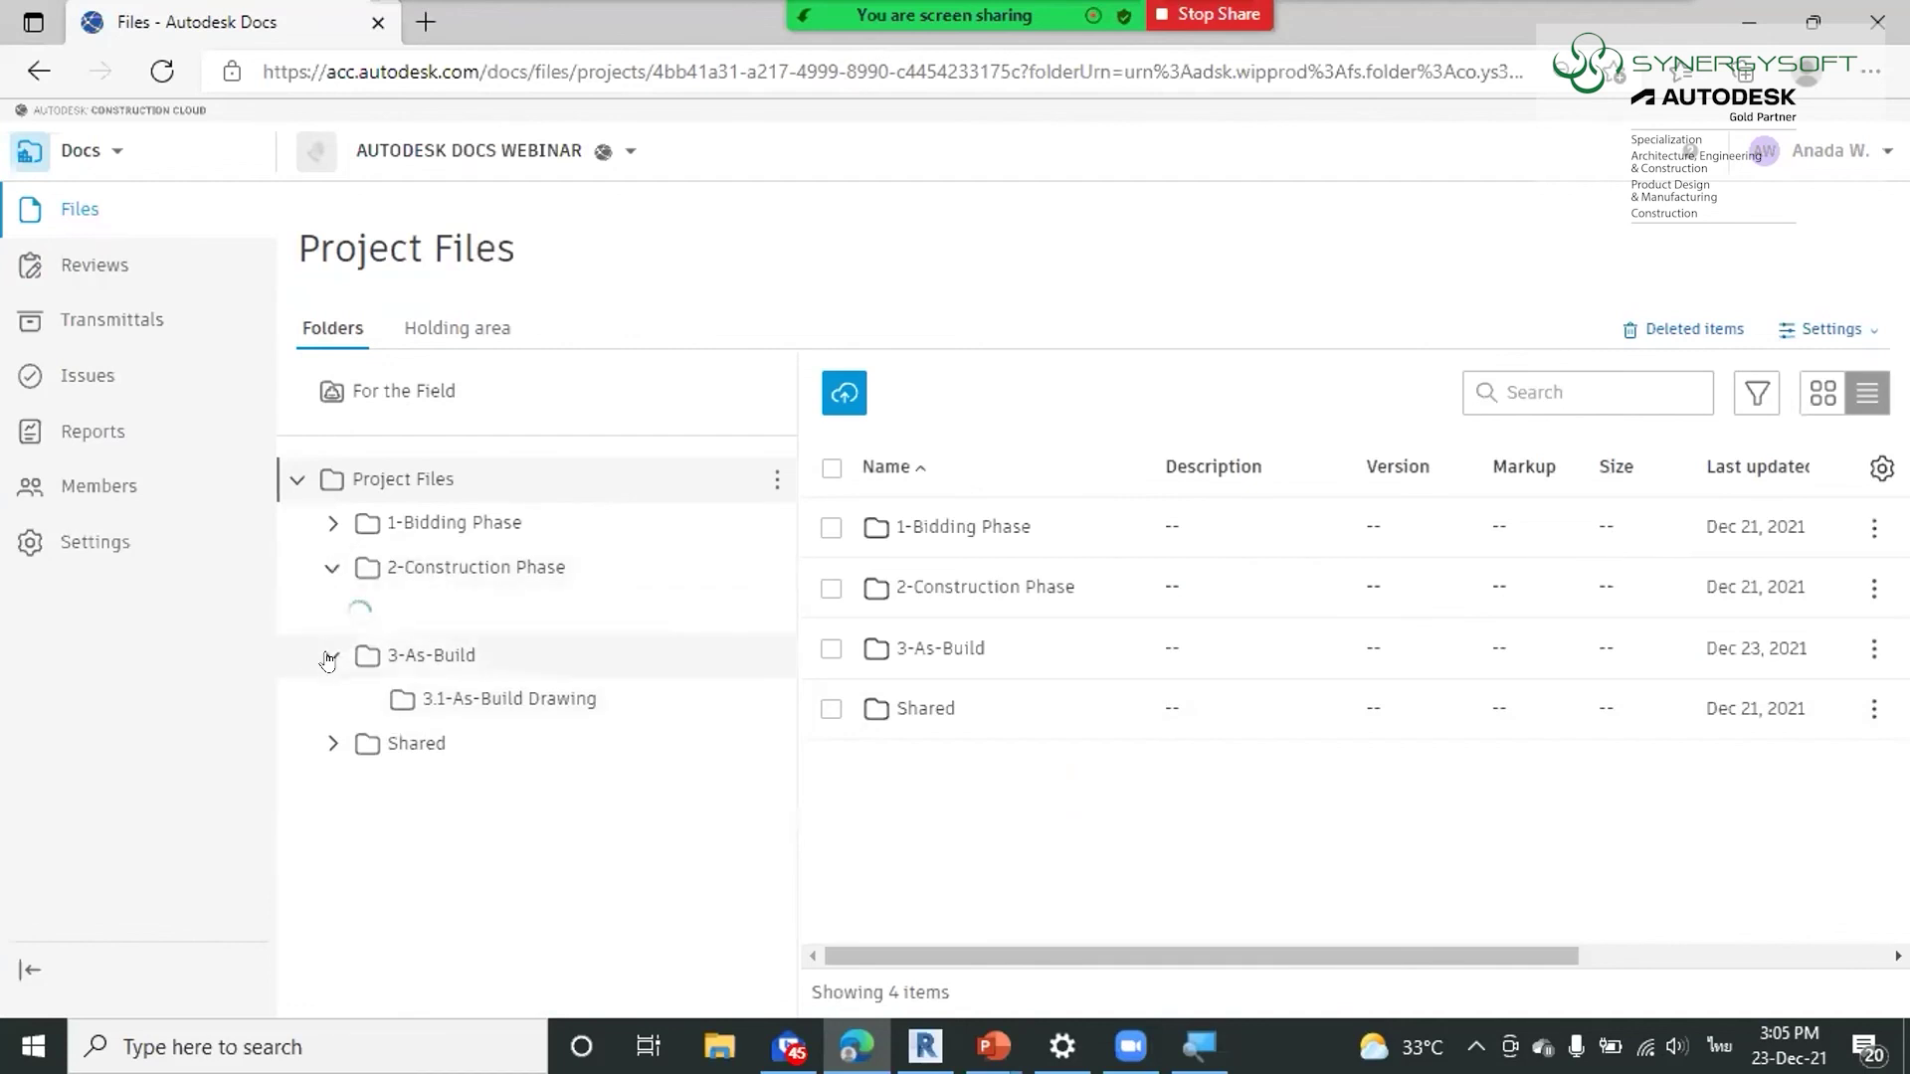
click(430, 655)
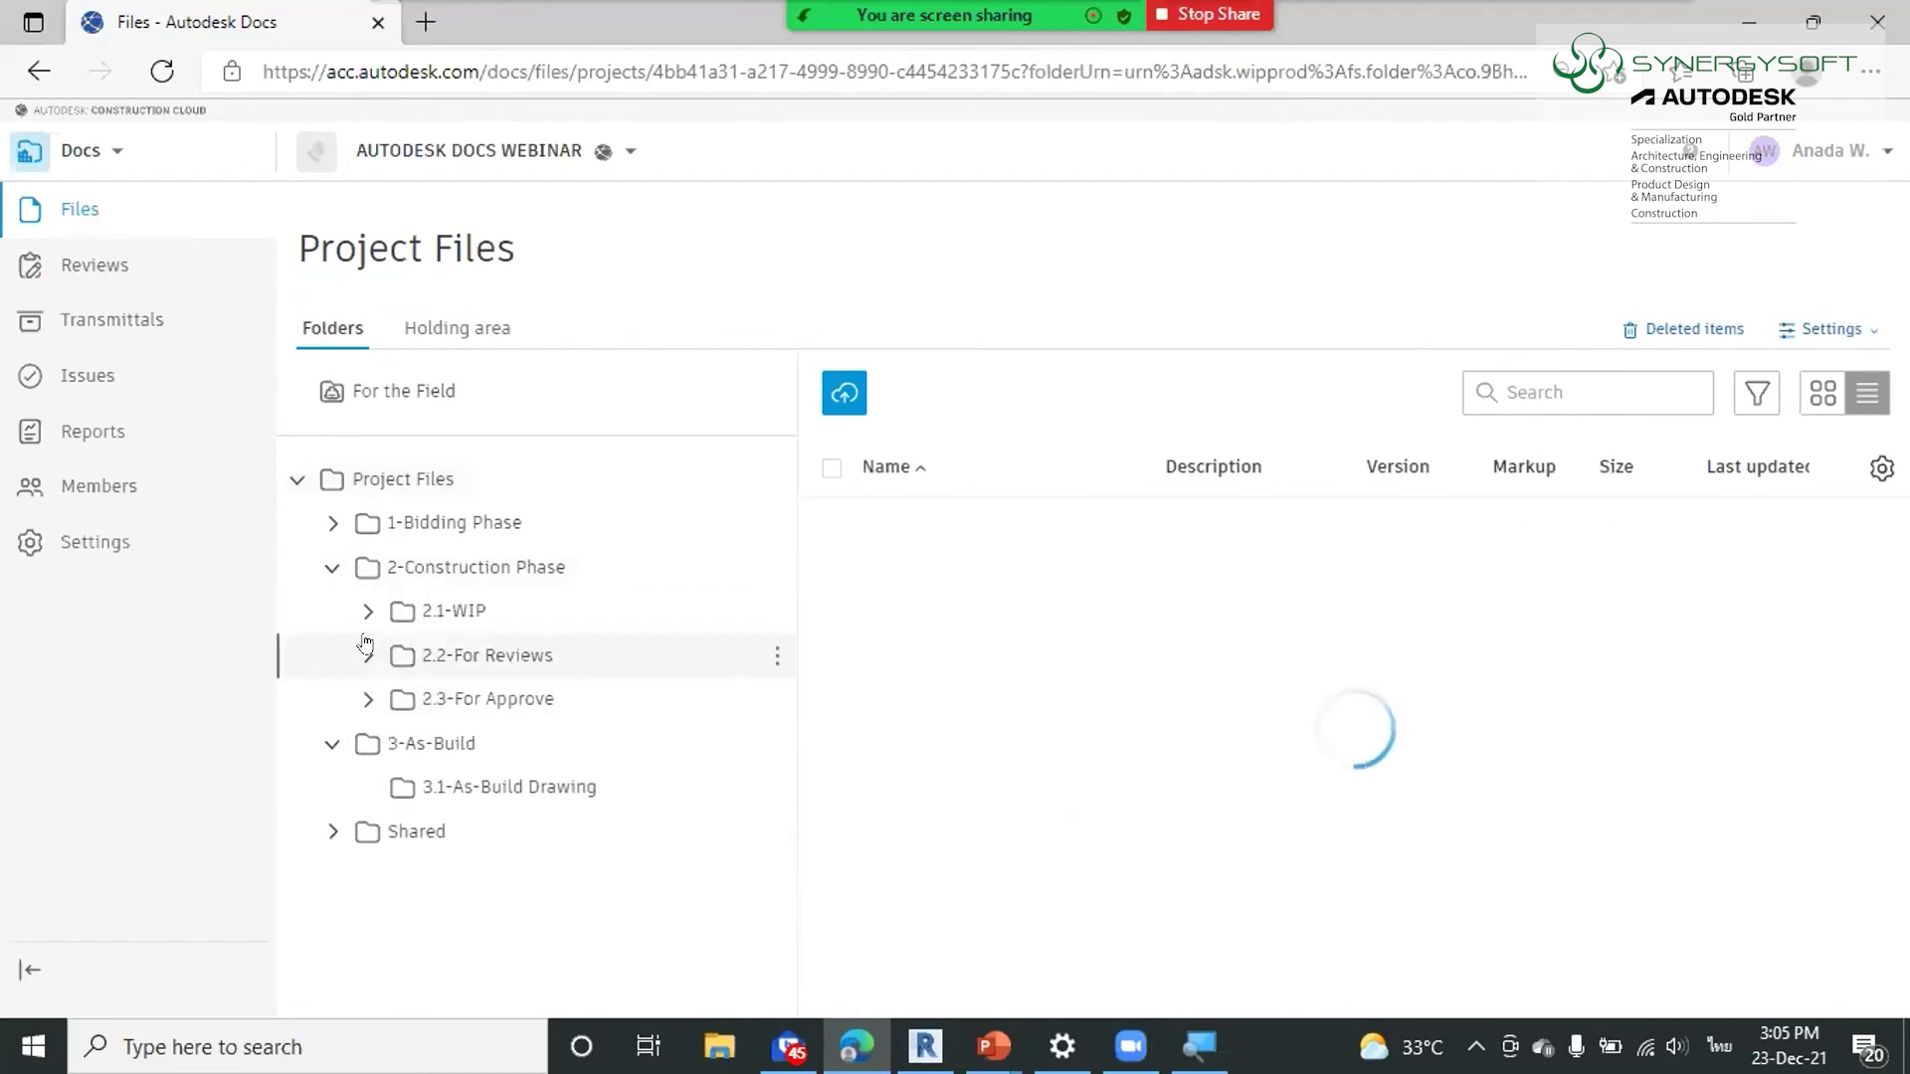
click(368, 611)
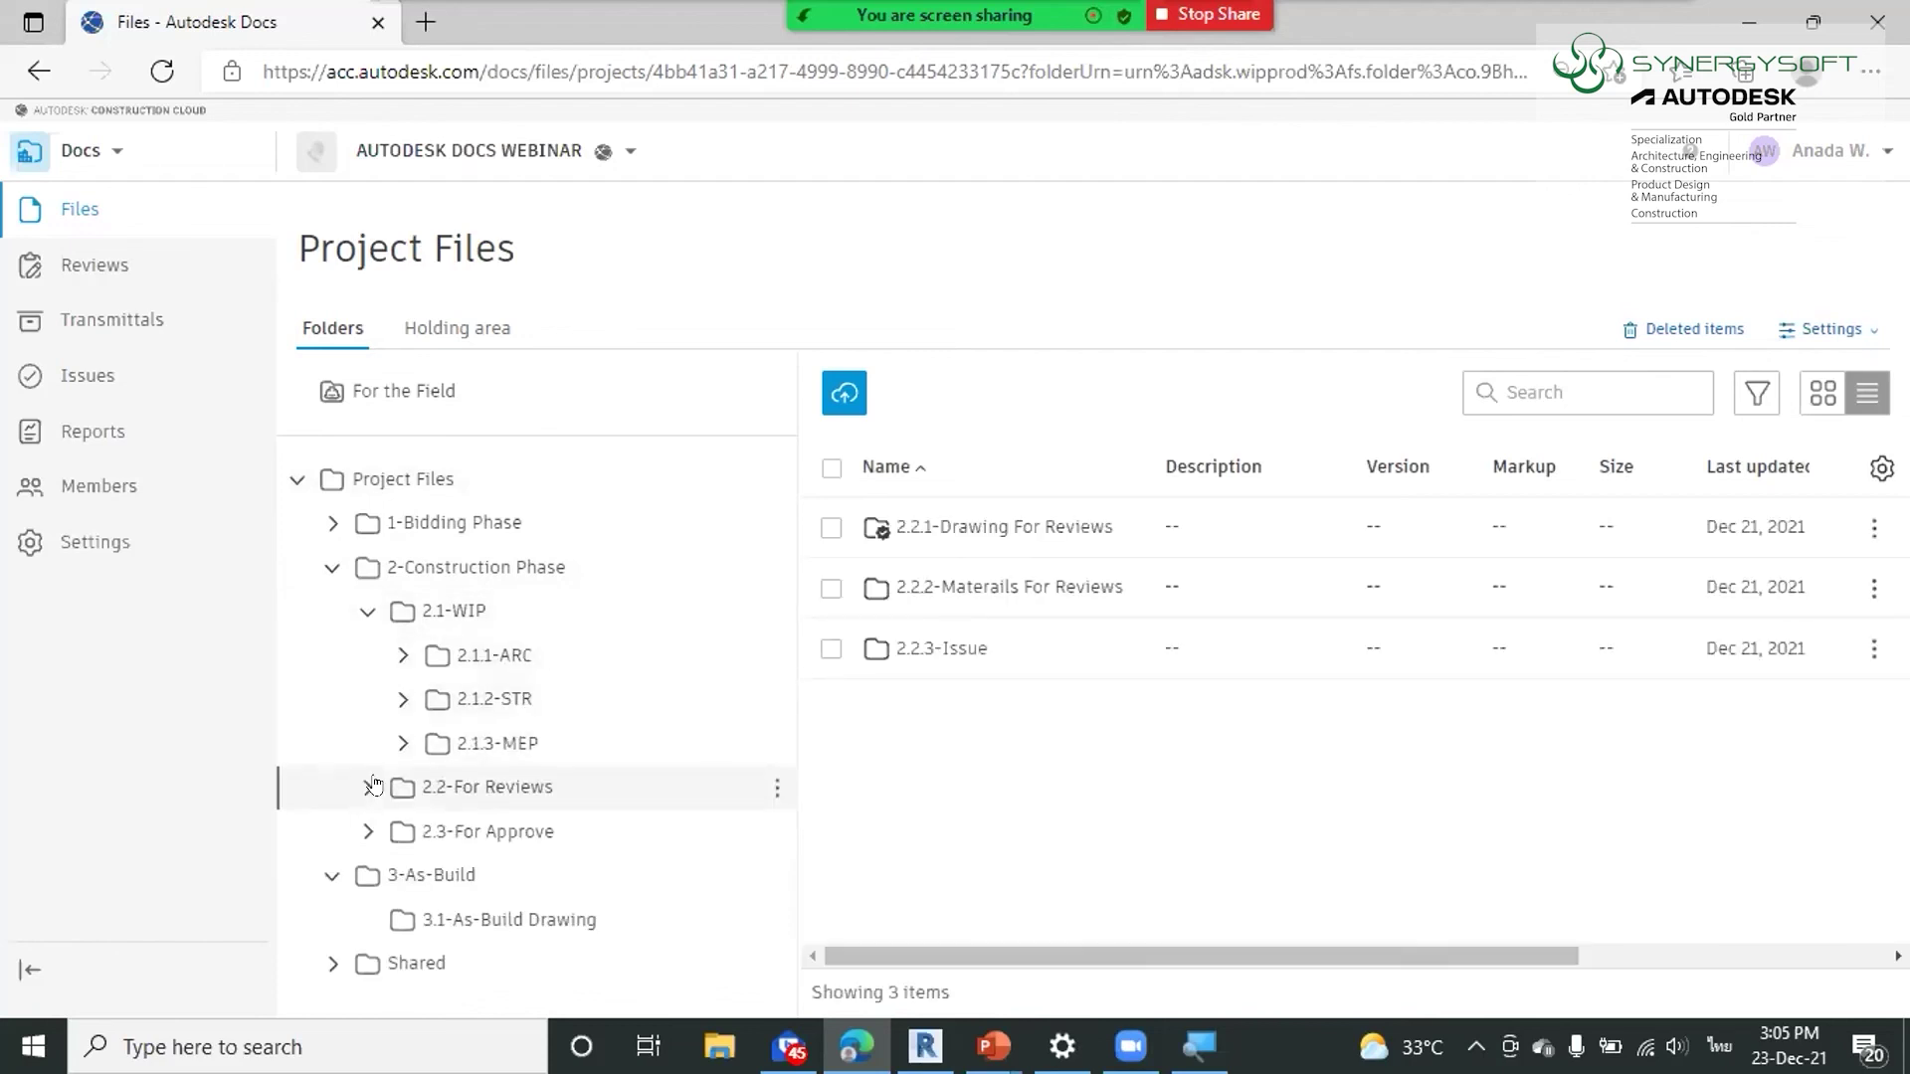
click(370, 787)
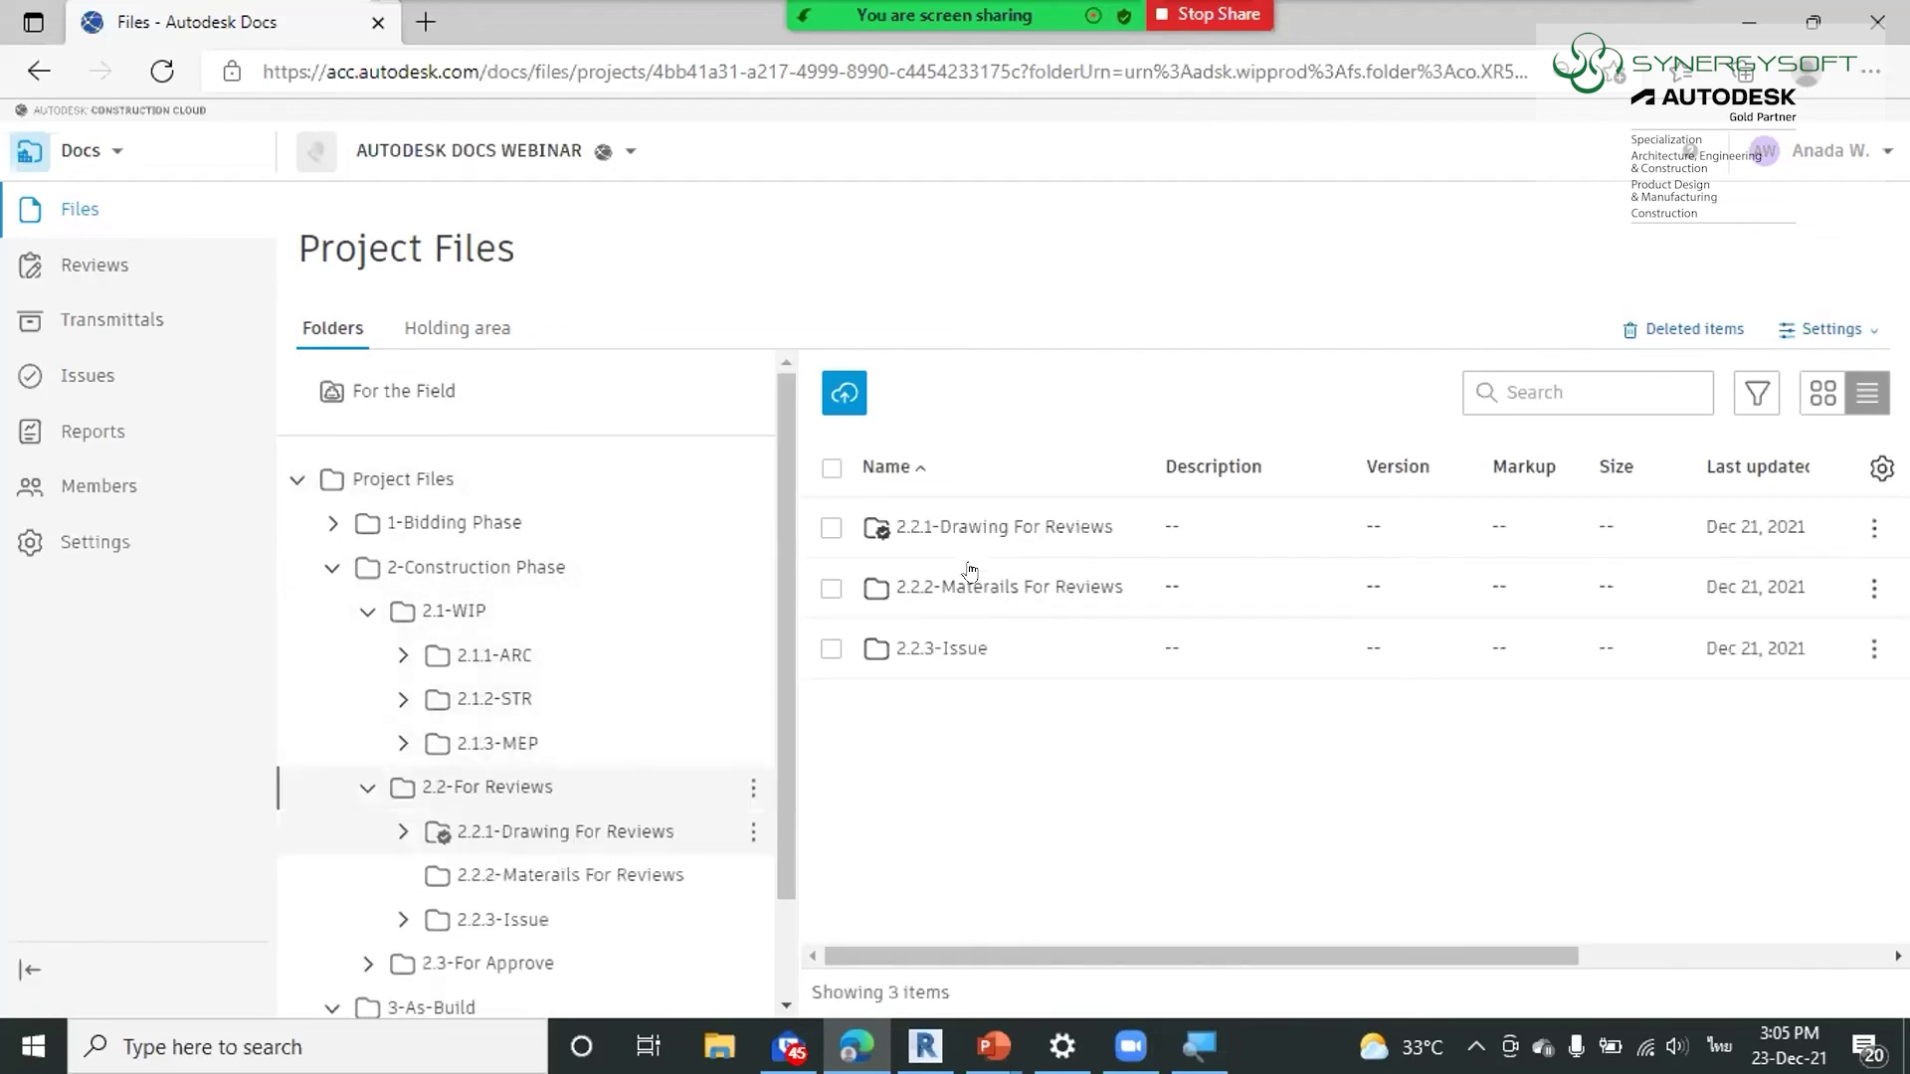
click(612, 826)
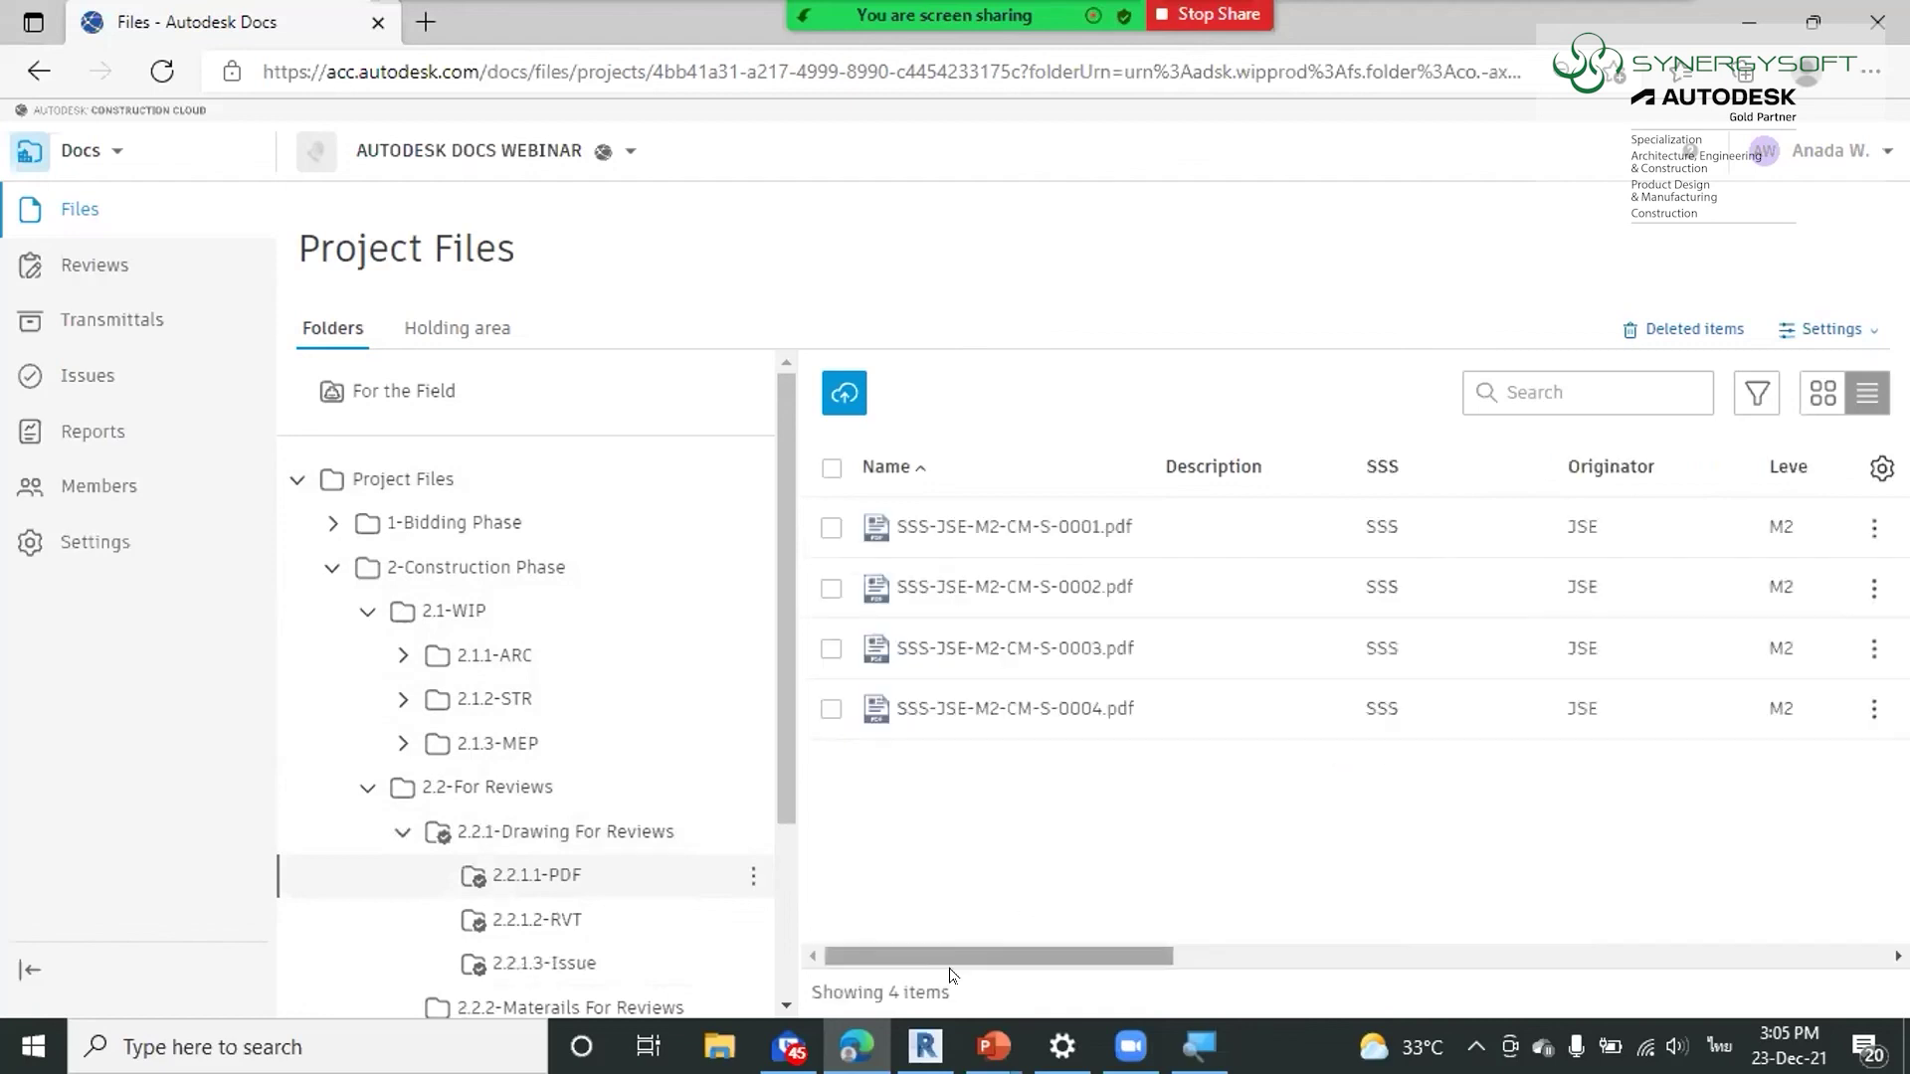
Confirm 0001 Approved, 0002 and 0003 Approved as noted, 0004 Rejected, then open 2.3-For Approve
drag(1175, 955, 1761, 953)
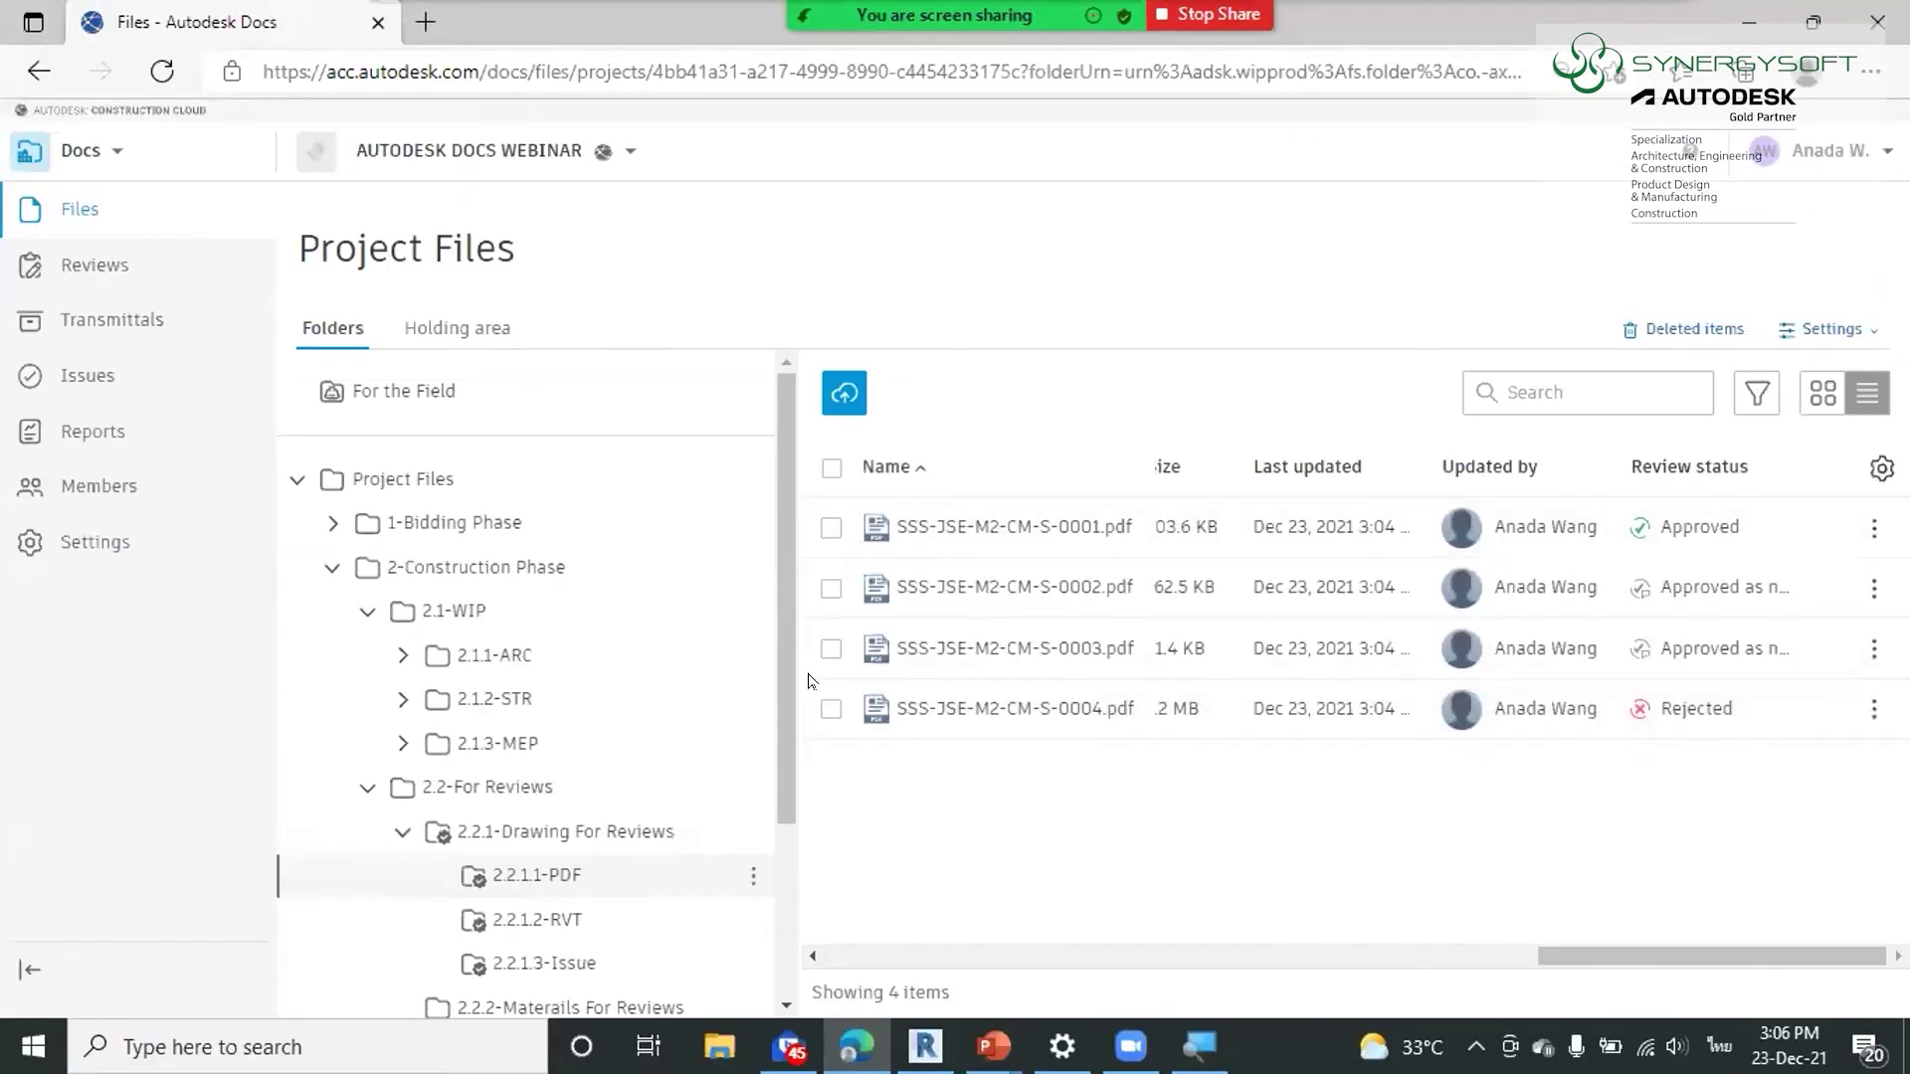
scroll(704, 768, down, 2)
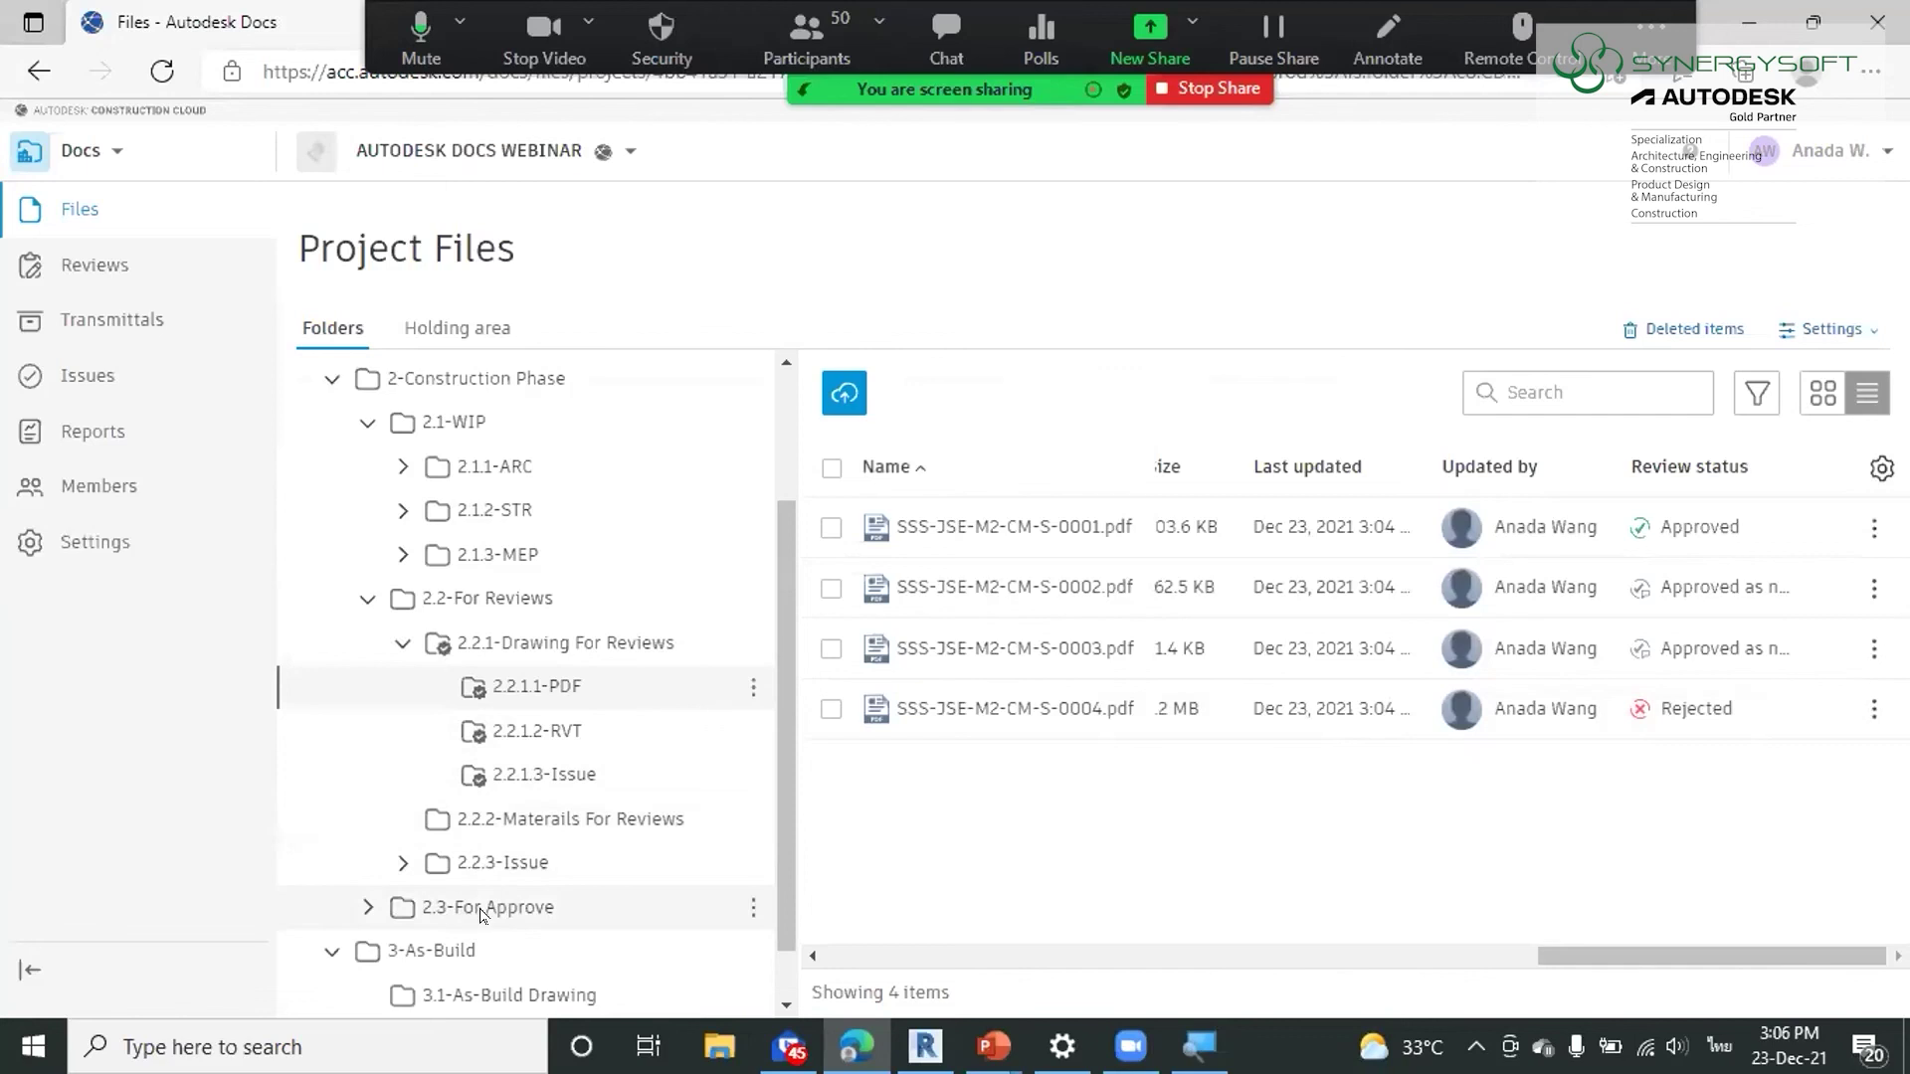
click(480, 911)
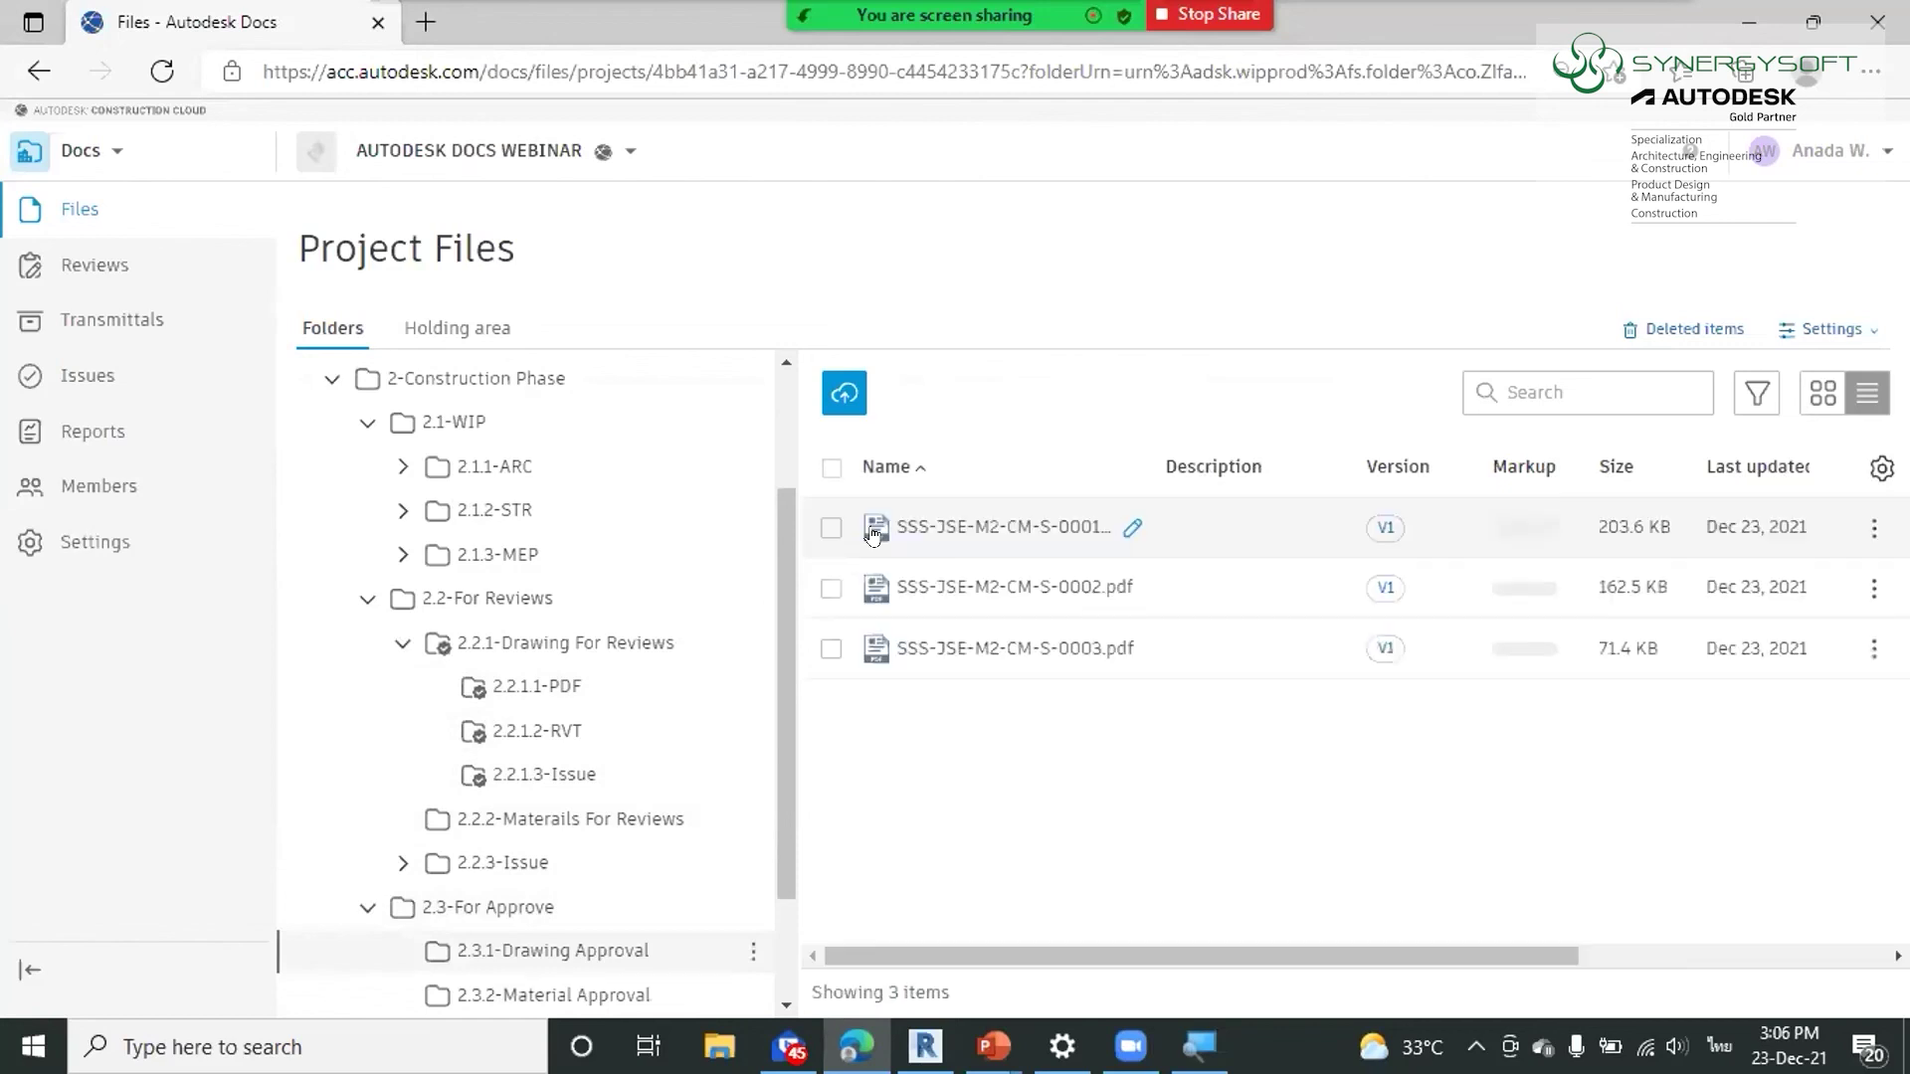
Scroll the 2.3.1-Drawing Approval table to view the copied 0001, 0002 and 0003 review statuses
drag(923, 953, 1212, 952)
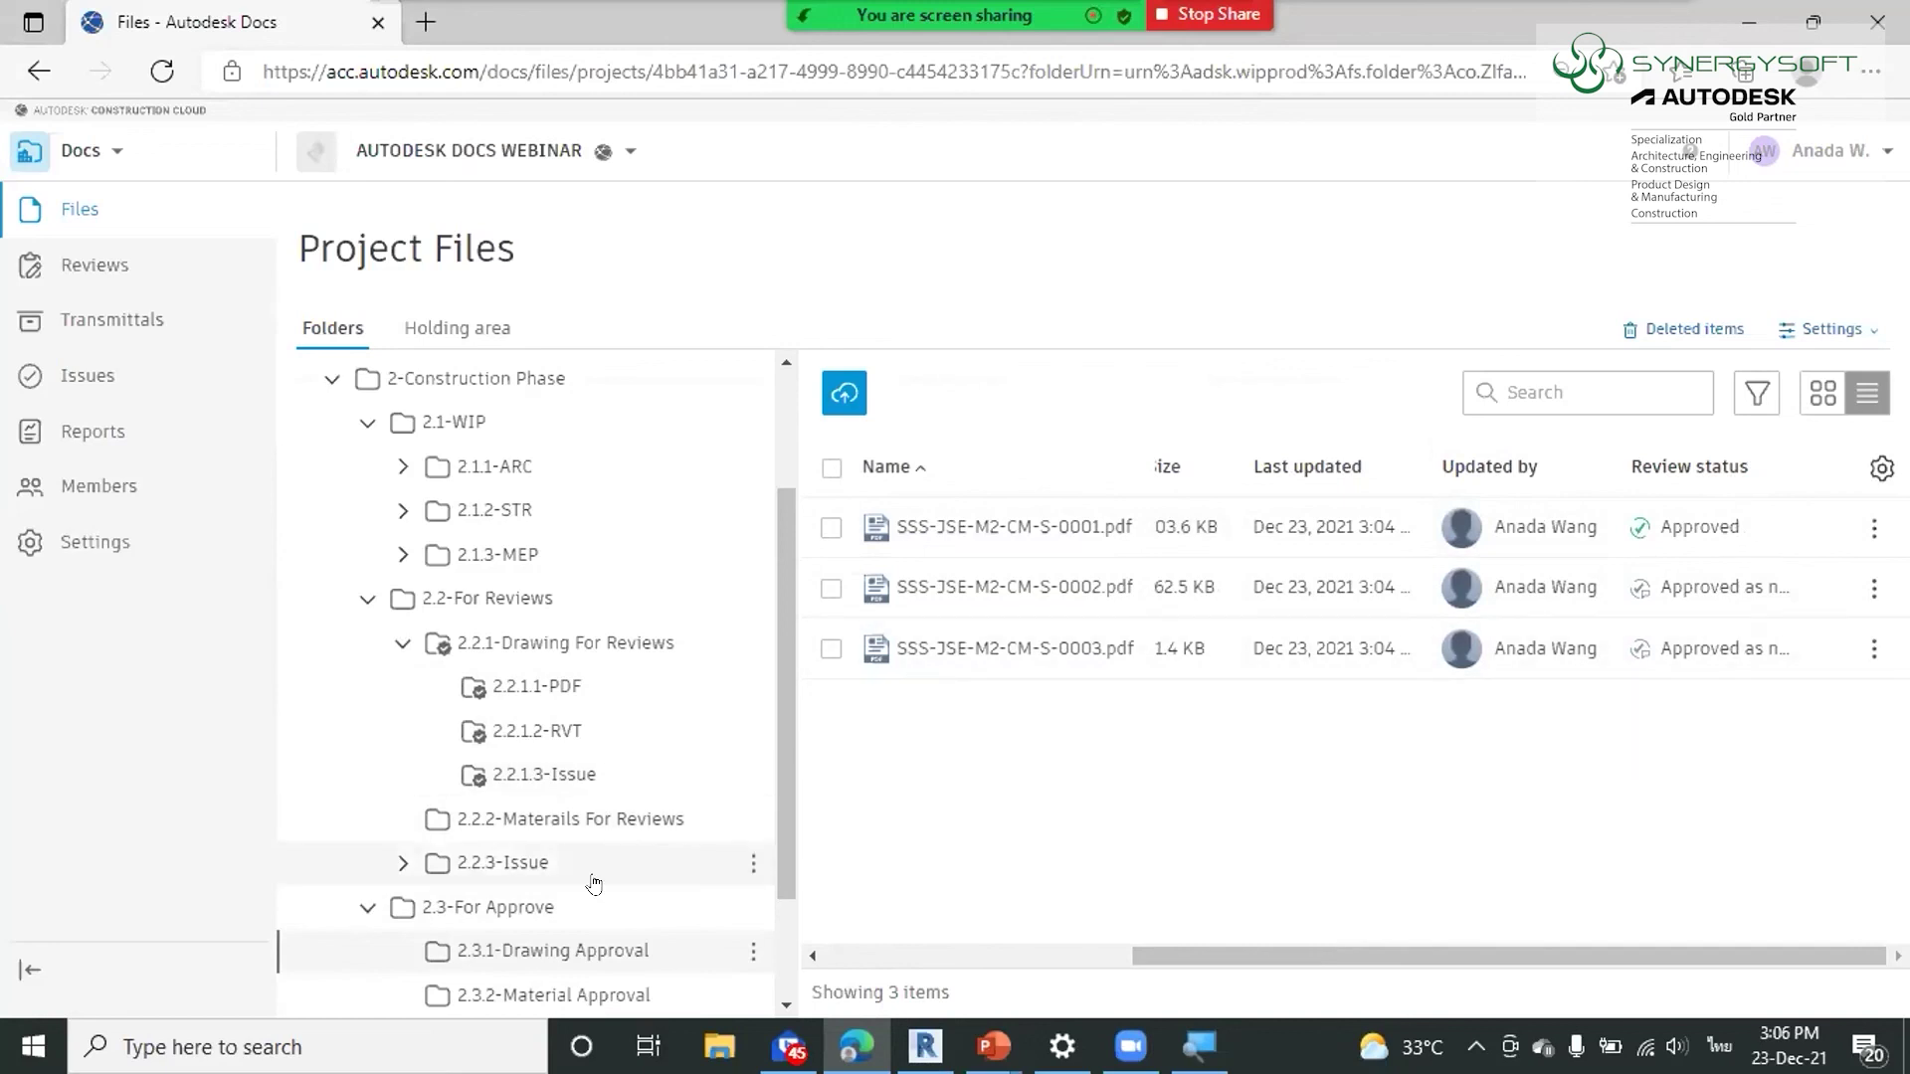
scroll(578, 870, down, 2)
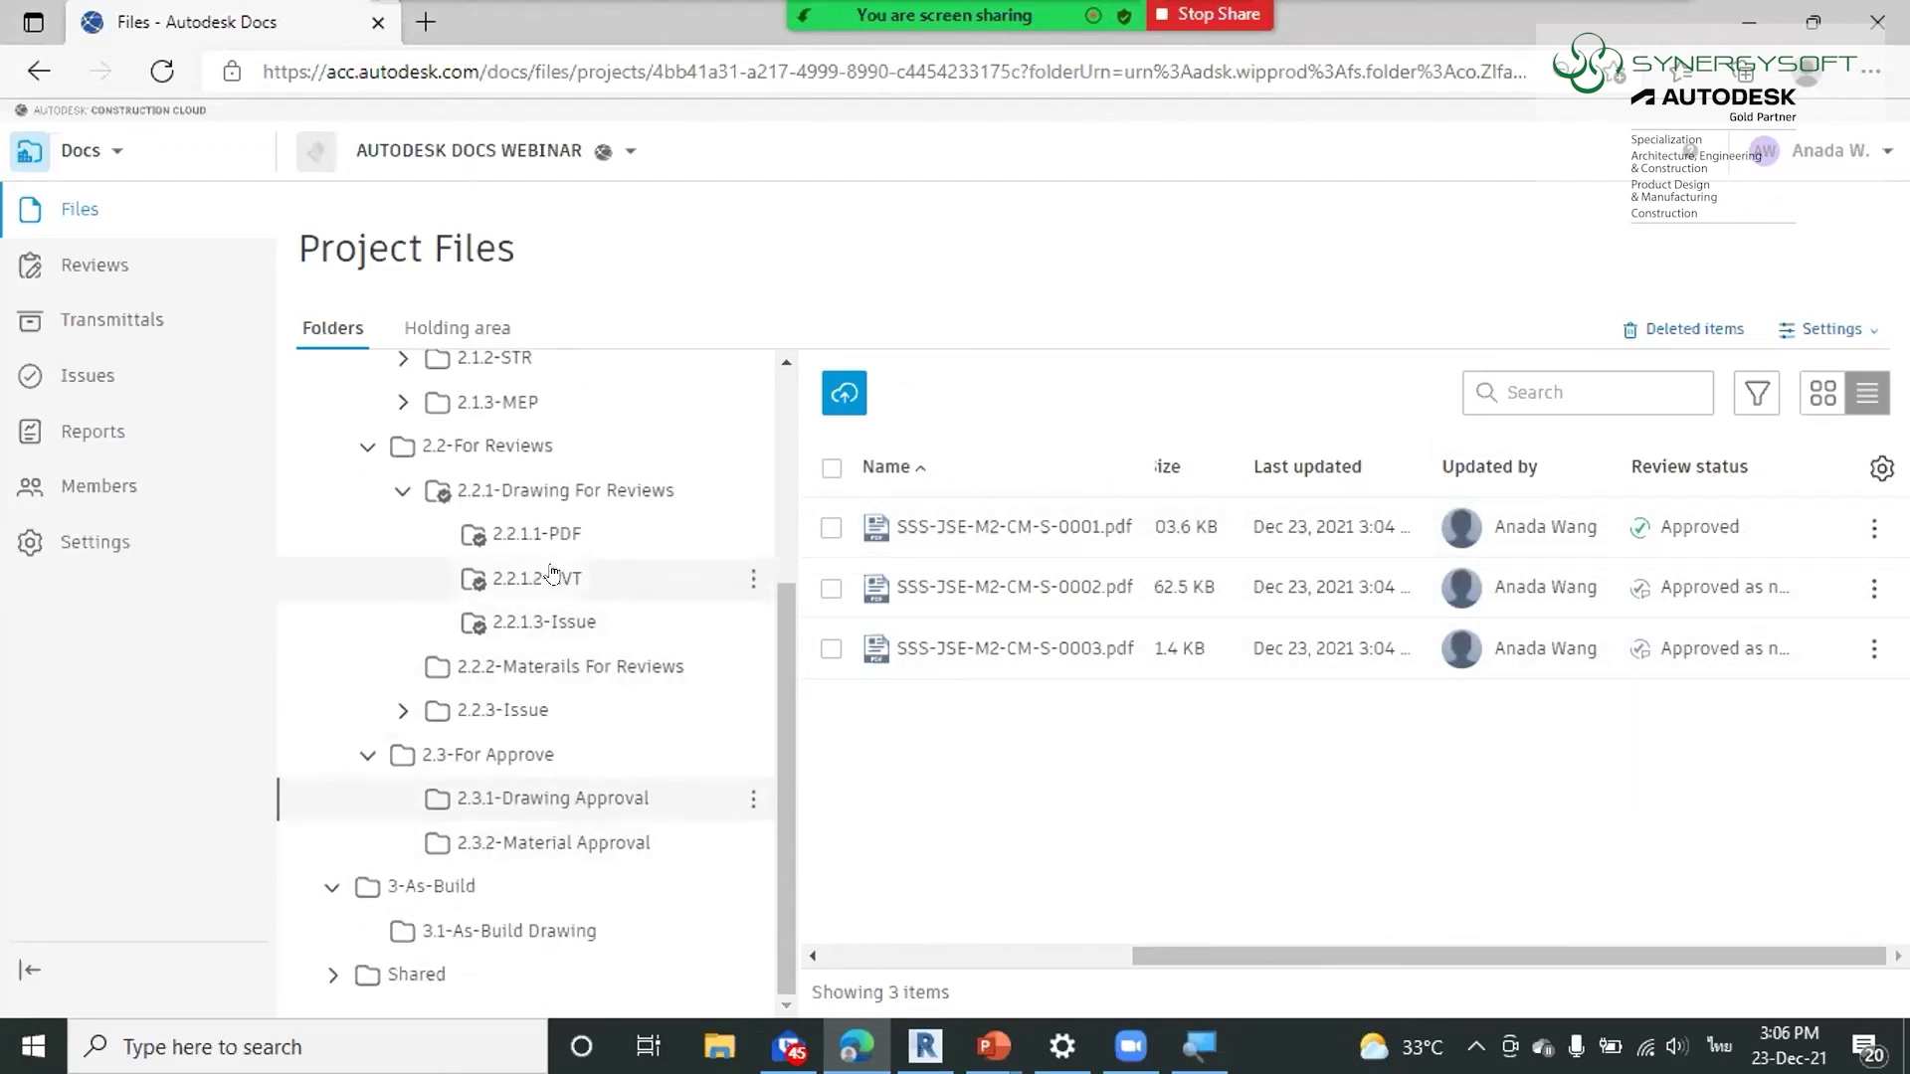